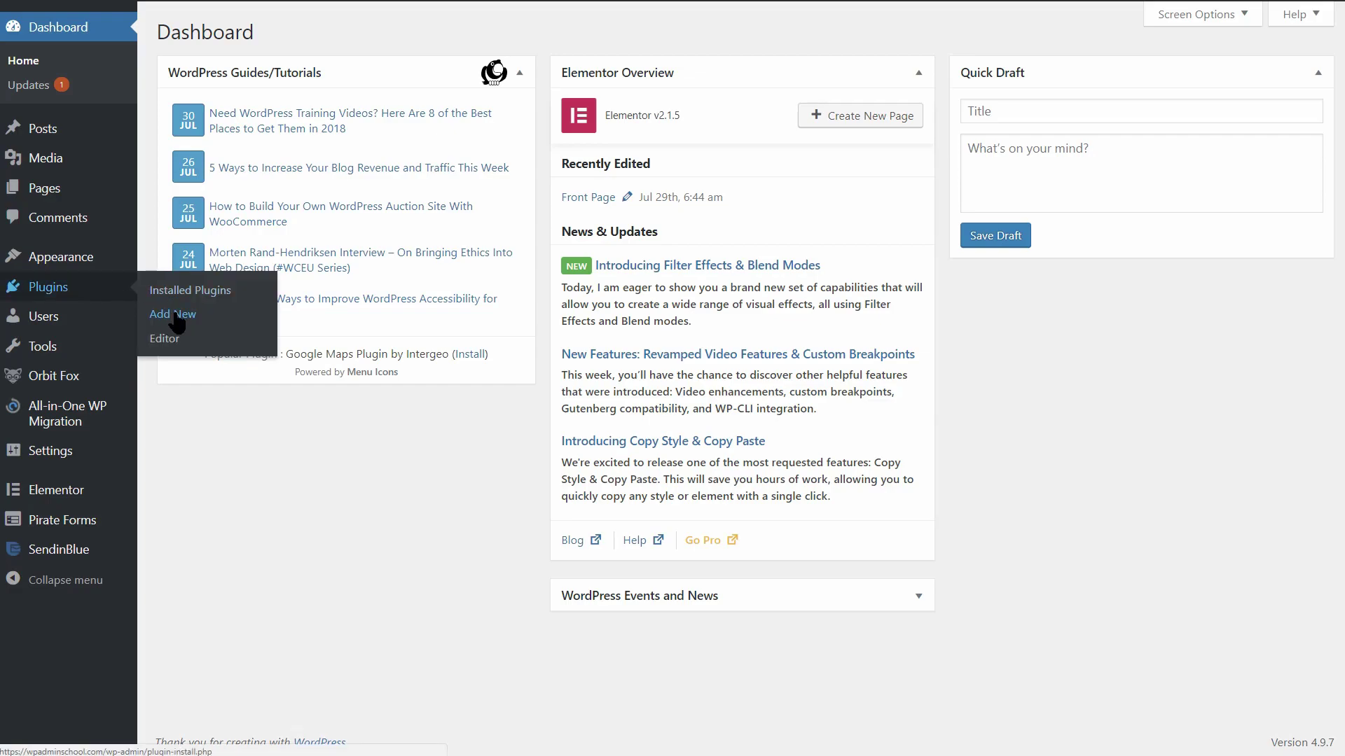
- Search Plugins > Add New for 'awesome support'
left_click(175, 316)
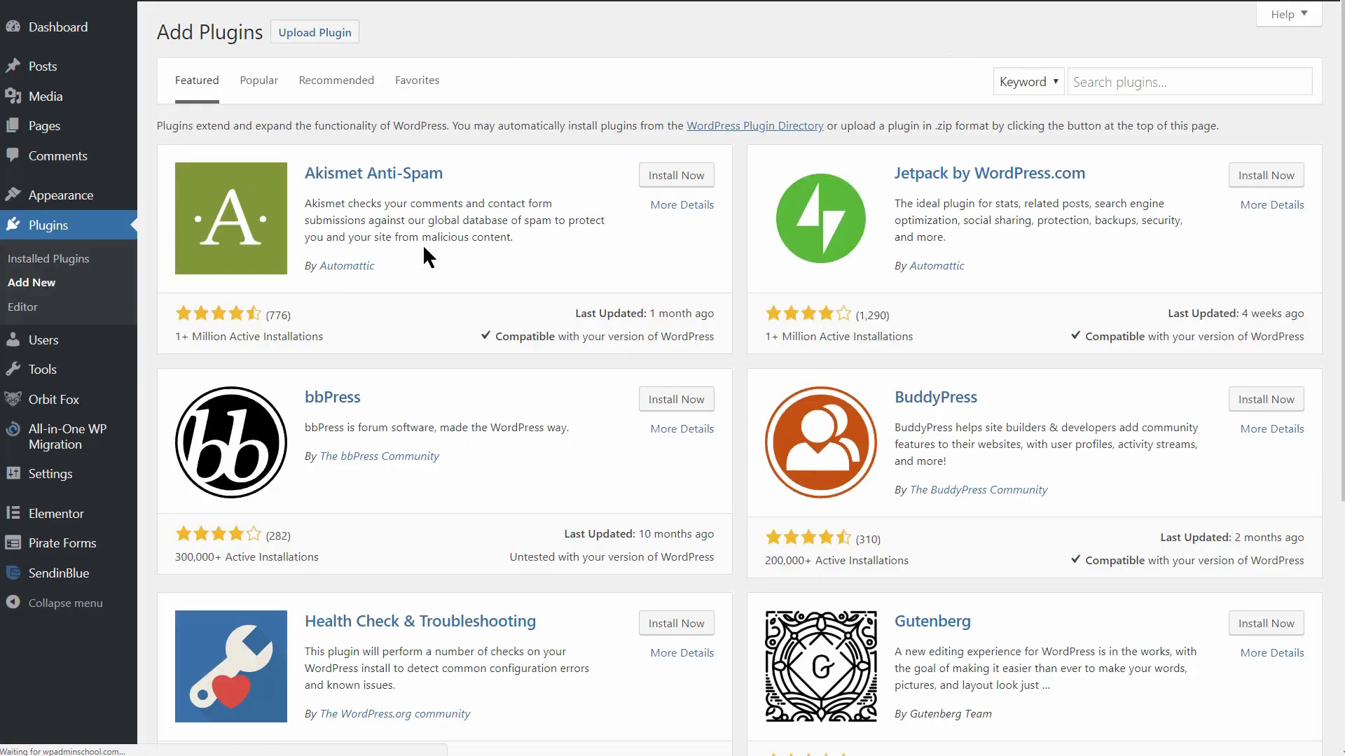
left_click(1085, 86)
type("a")
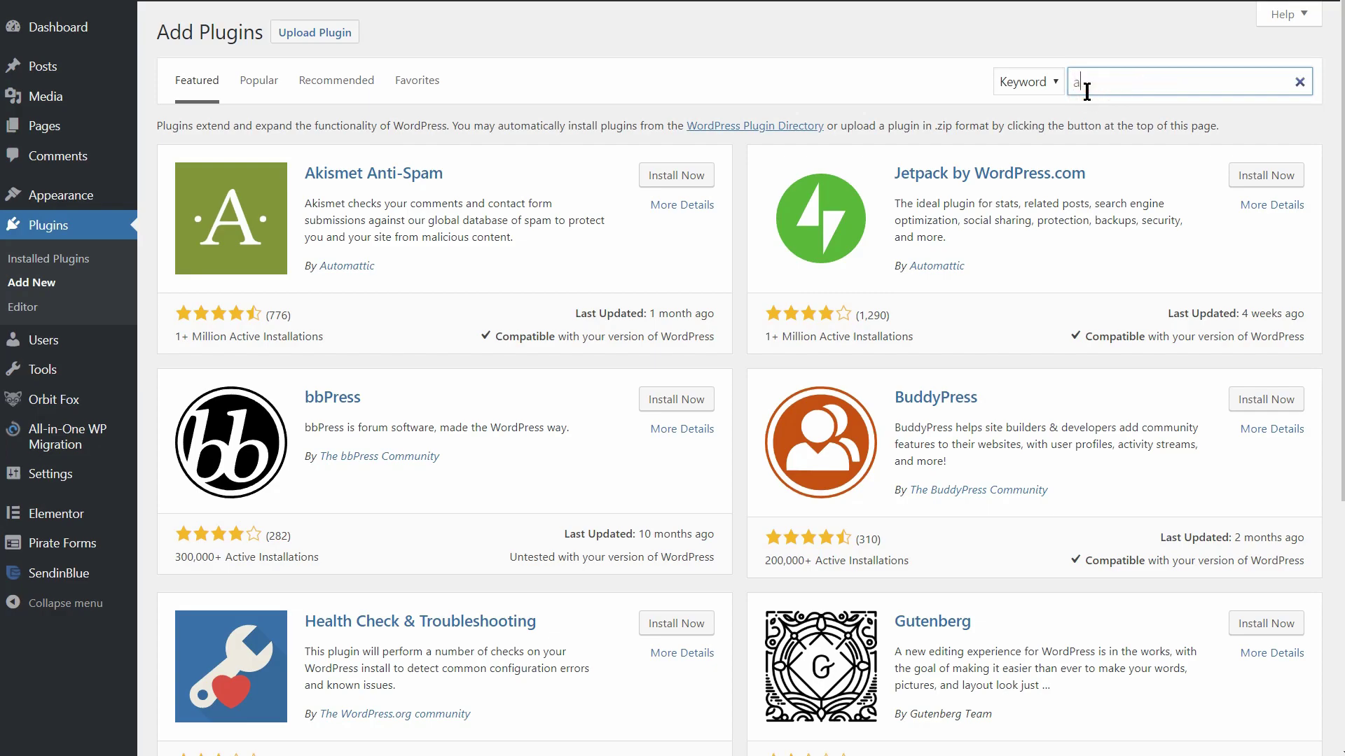
type("wesome suppo")
type("rt")
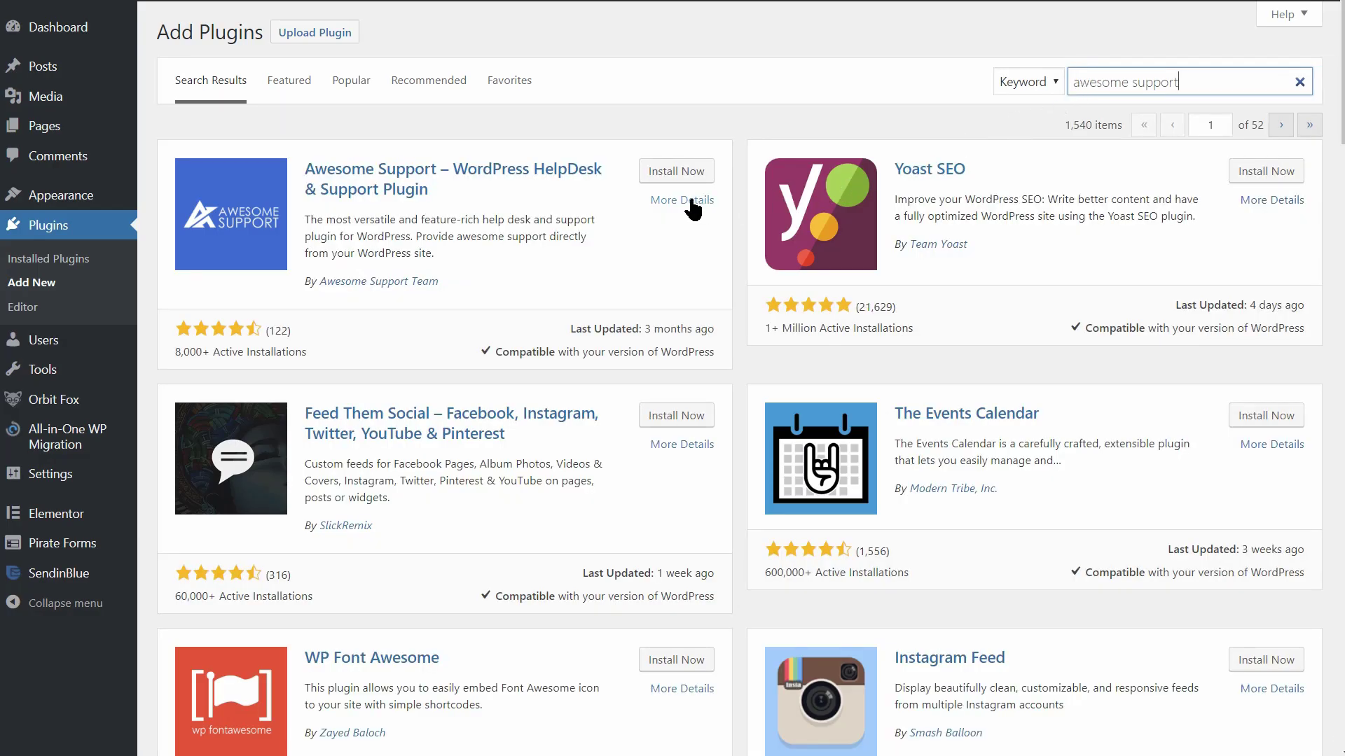
- Review the Awesome Support details: screenshots, installation notes, FAQ and changelog
left_click(683, 201)
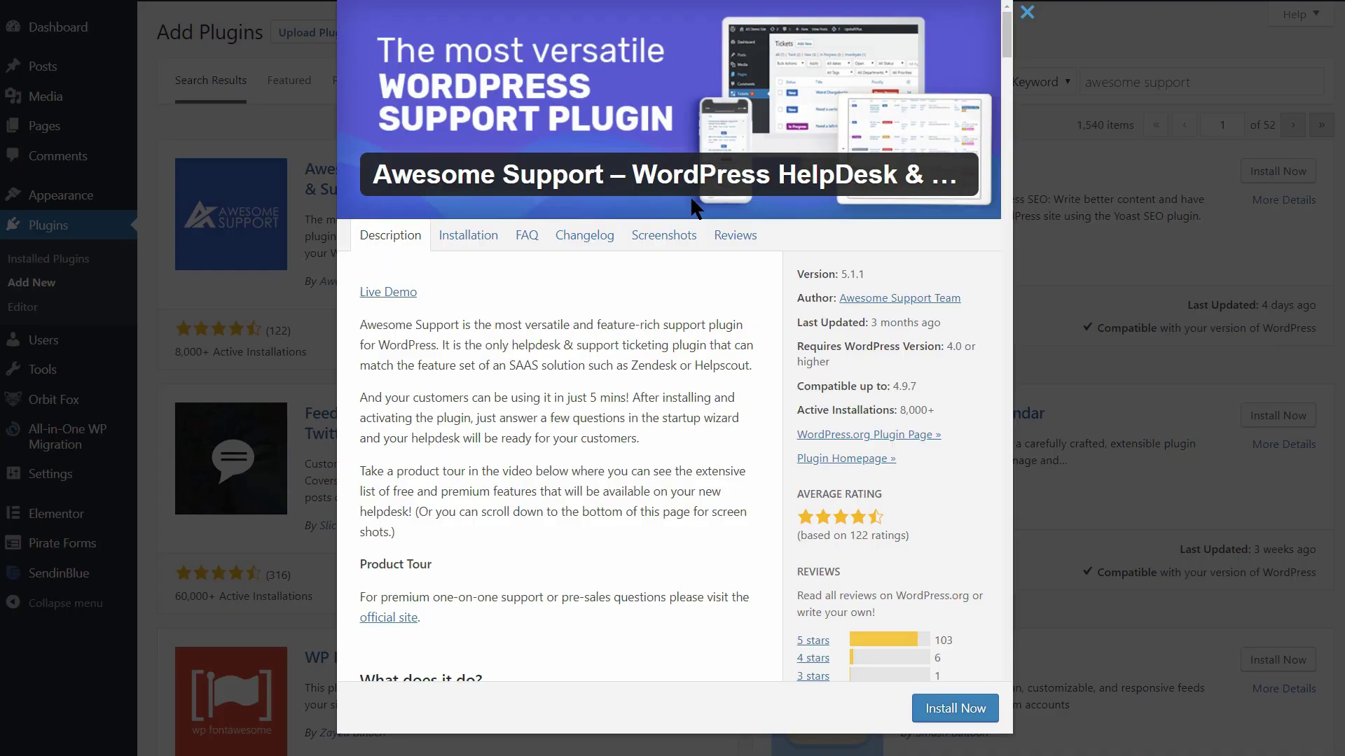
left_click(674, 237)
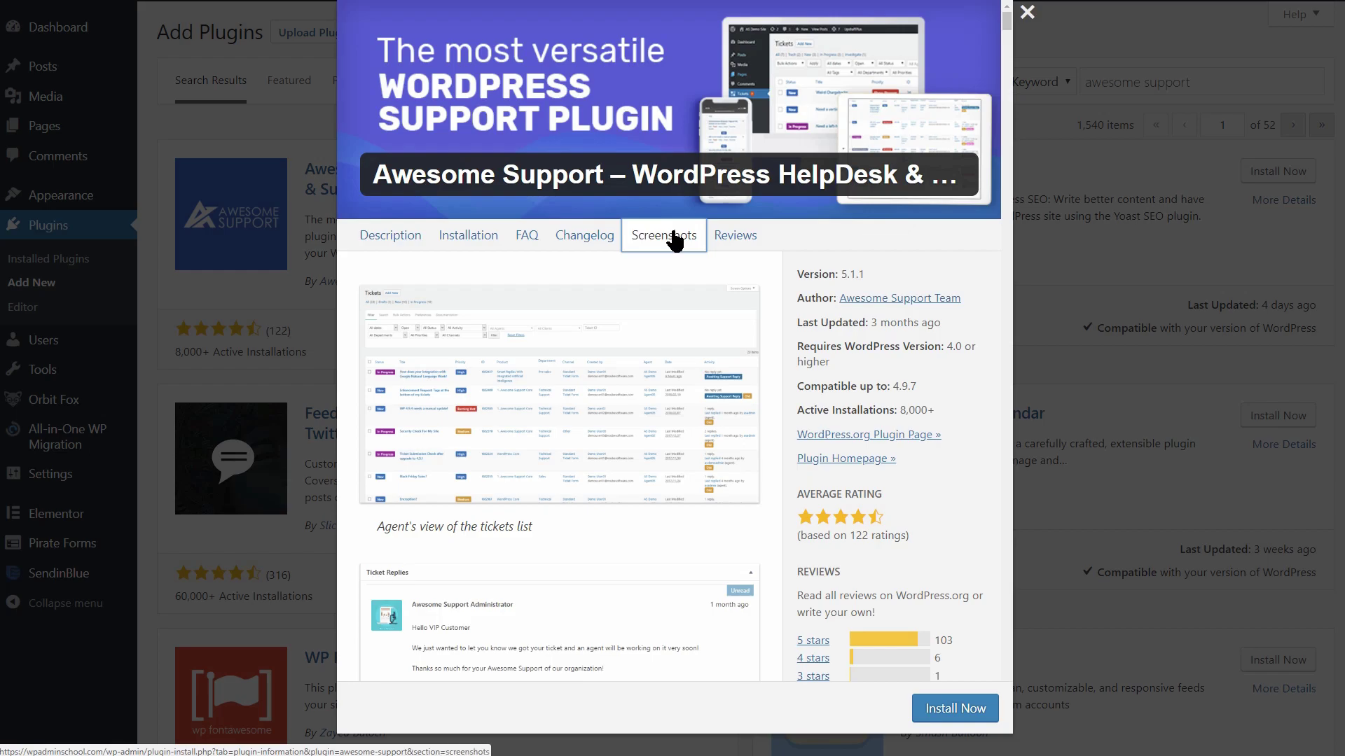
left_click(404, 241)
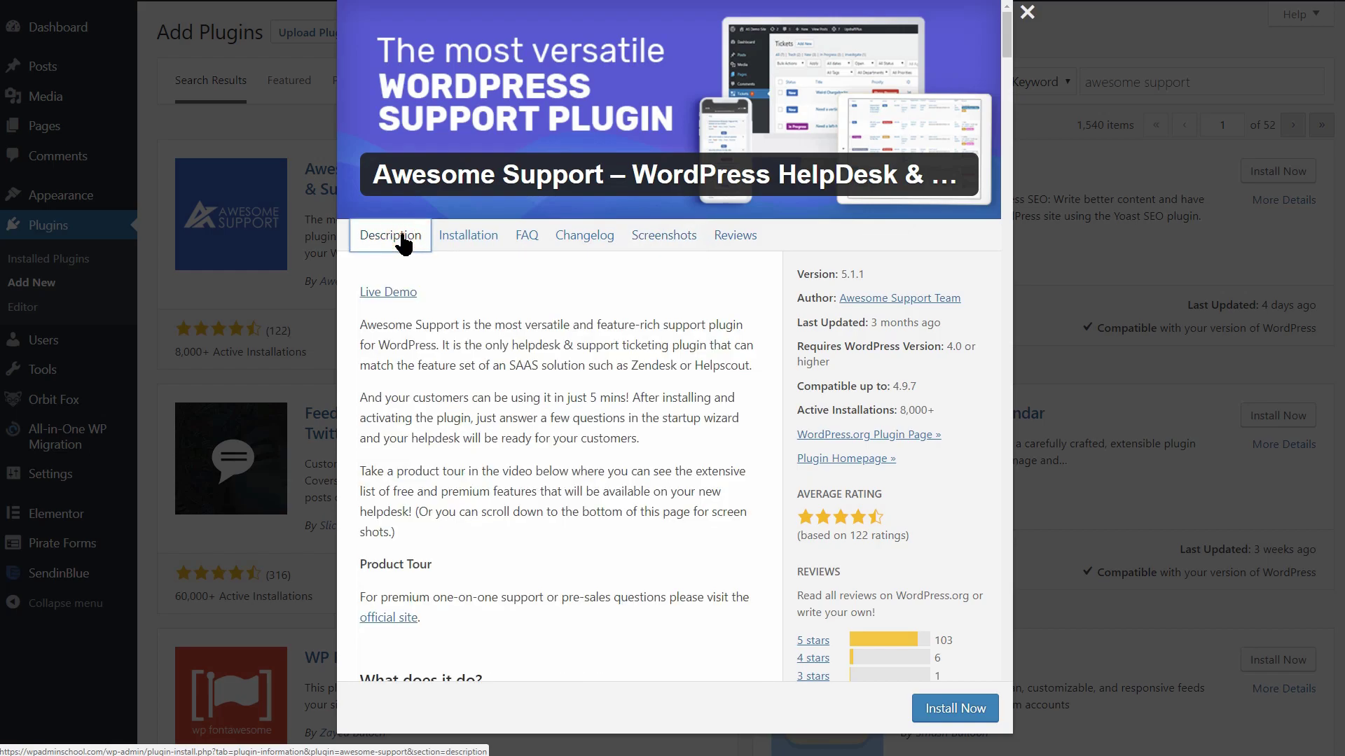
left_click(460, 242)
left_click(528, 241)
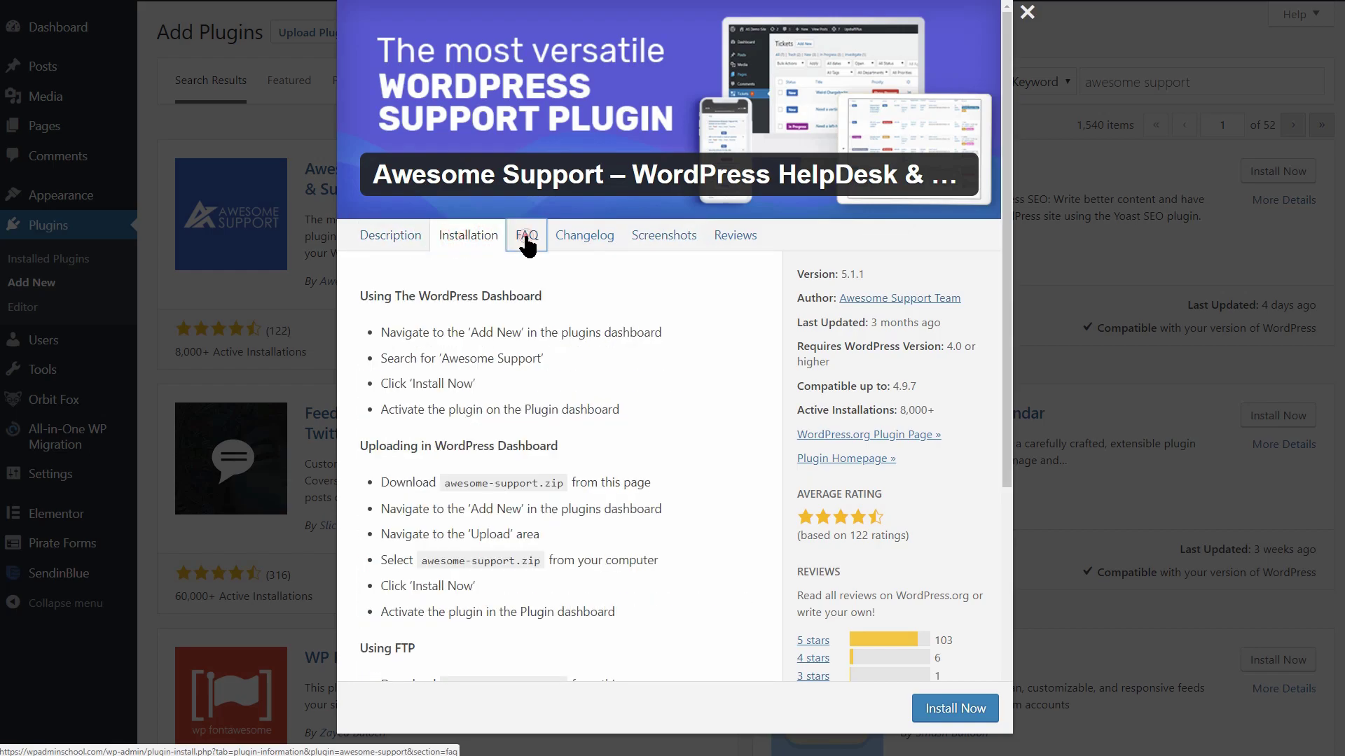
left_click(585, 240)
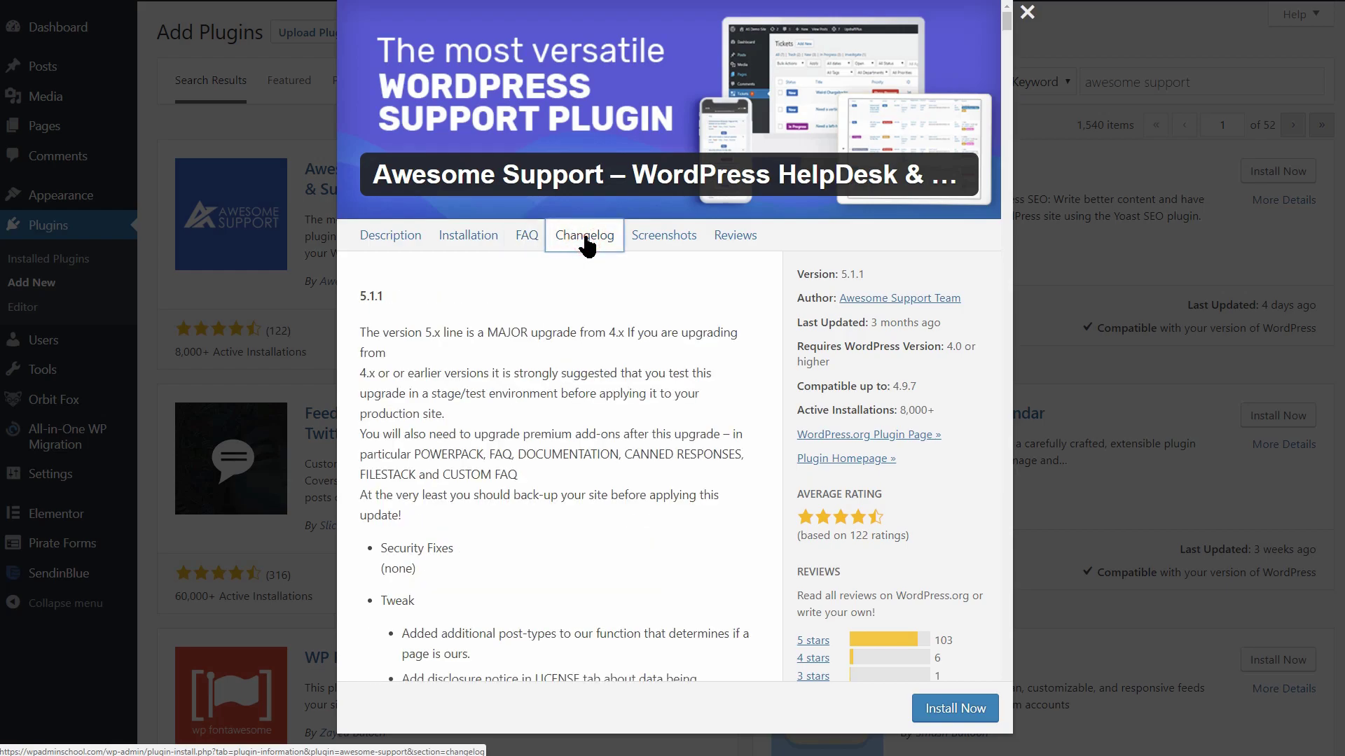
left_click(390, 240)
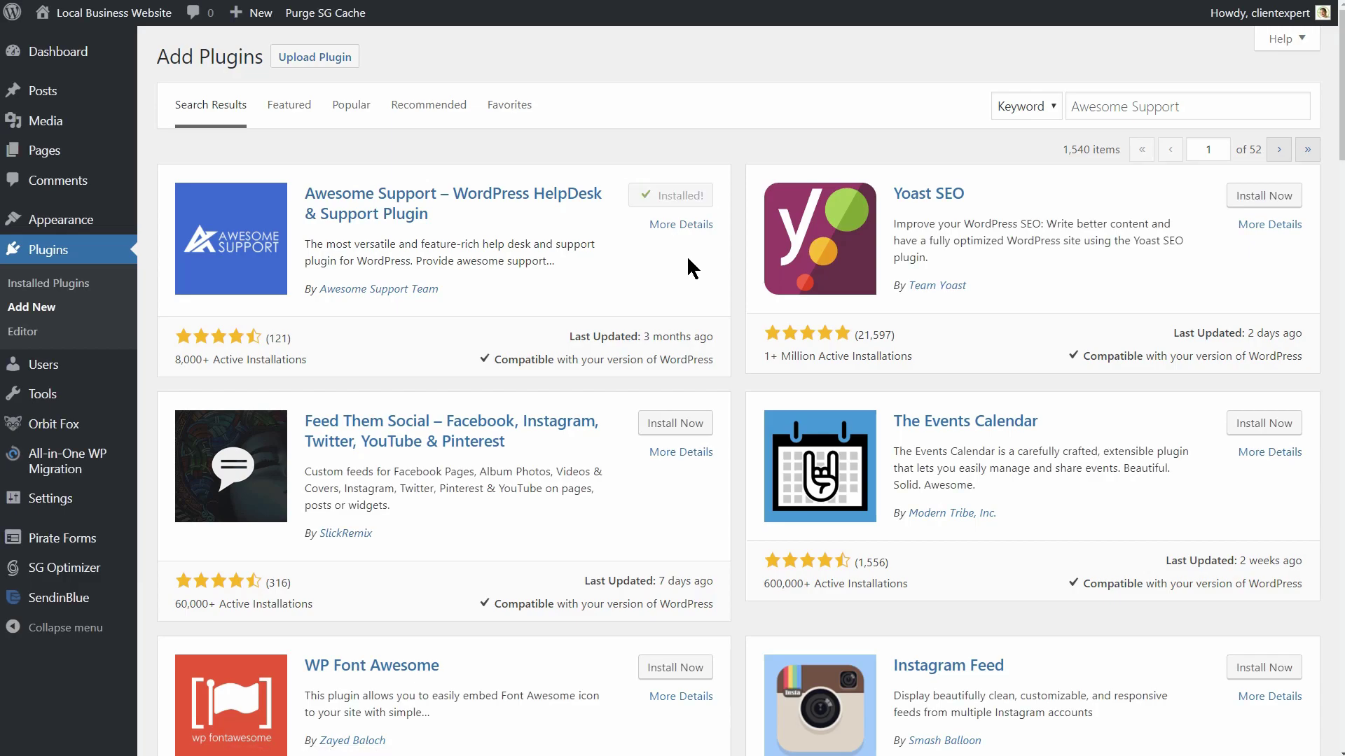
- Activate the newly installed Awesome Support plugin
left_click(688, 197)
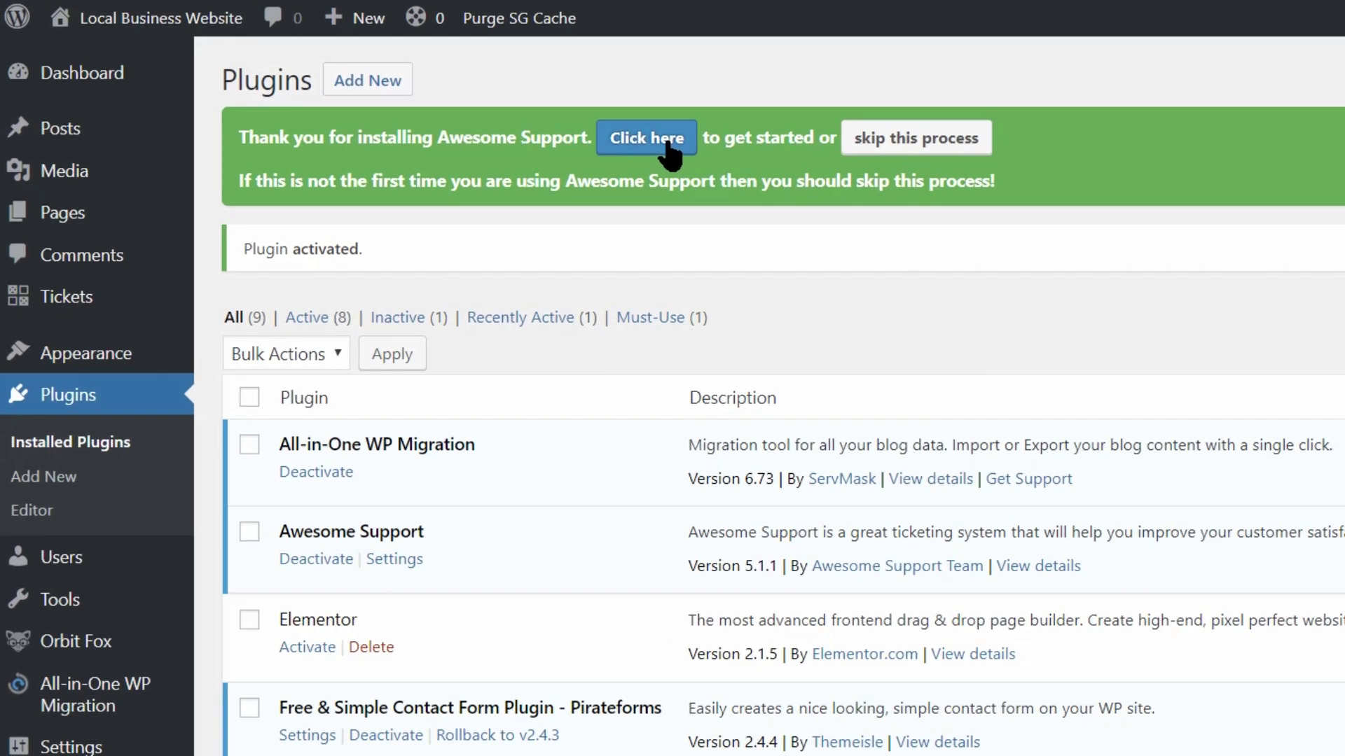
- Start the setup wizard, decline multiple products, and keep 'main' for Submit Ticket
left_click(667, 142)
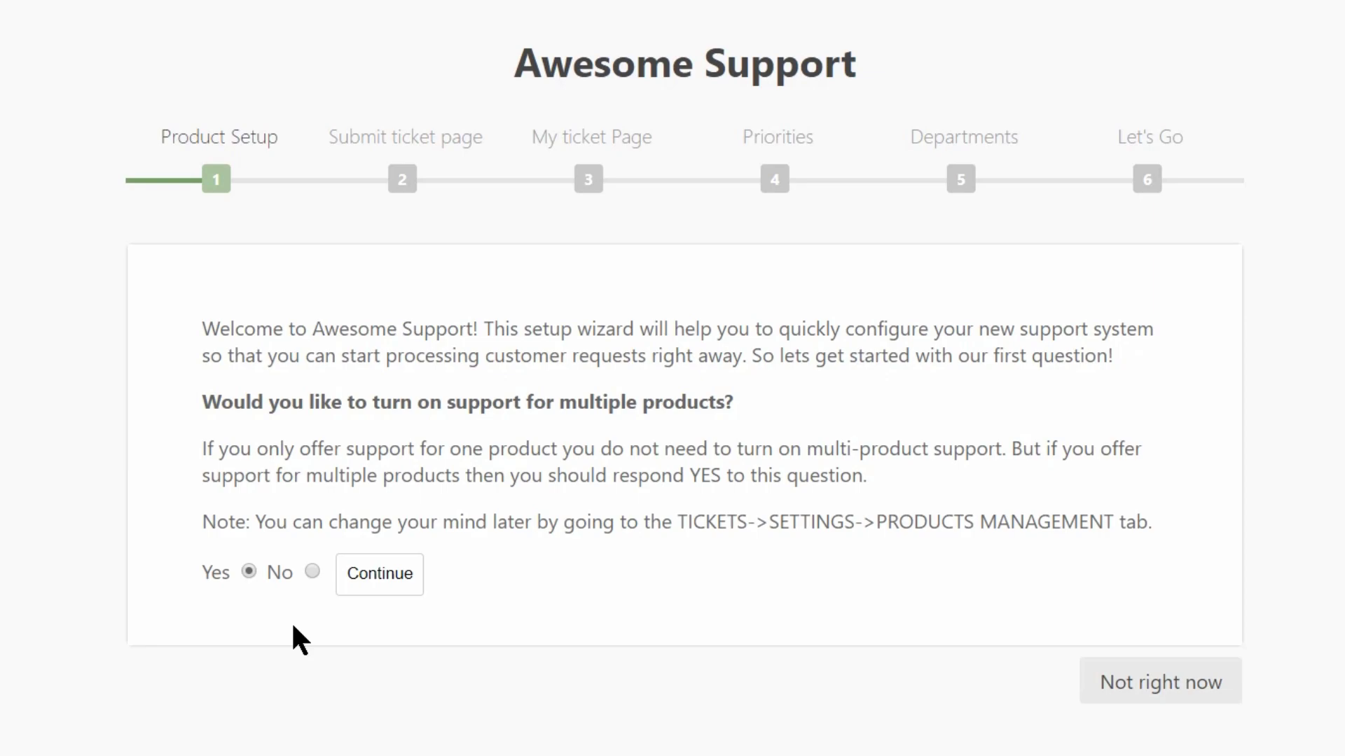
left_click(312, 571)
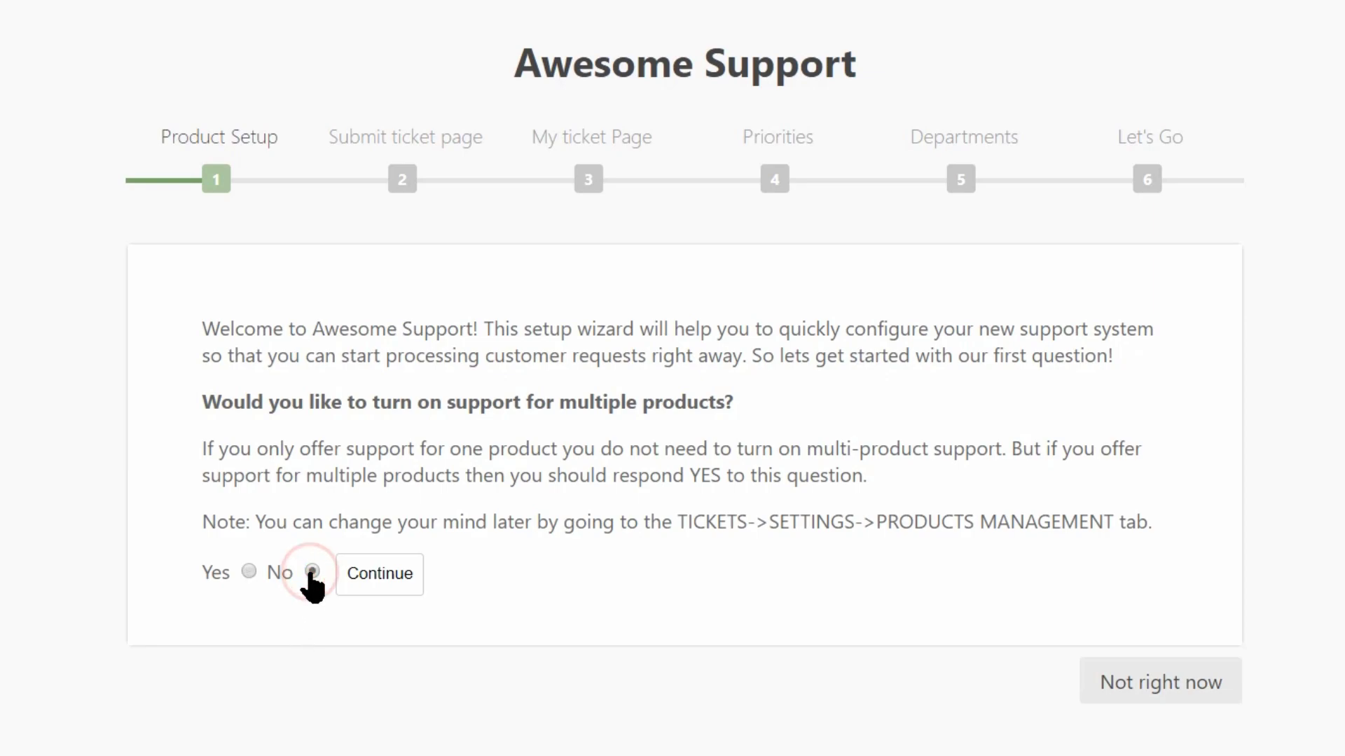
left_click(372, 587)
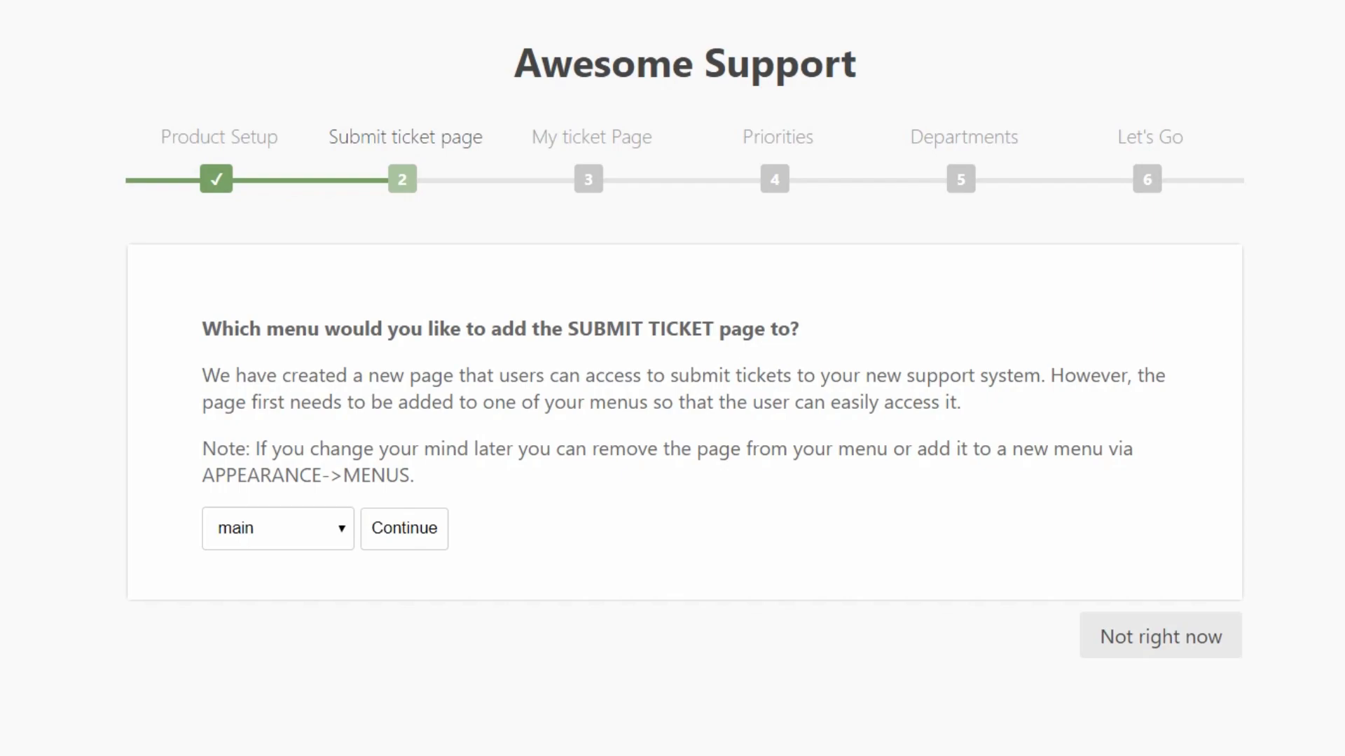
left_click(336, 528)
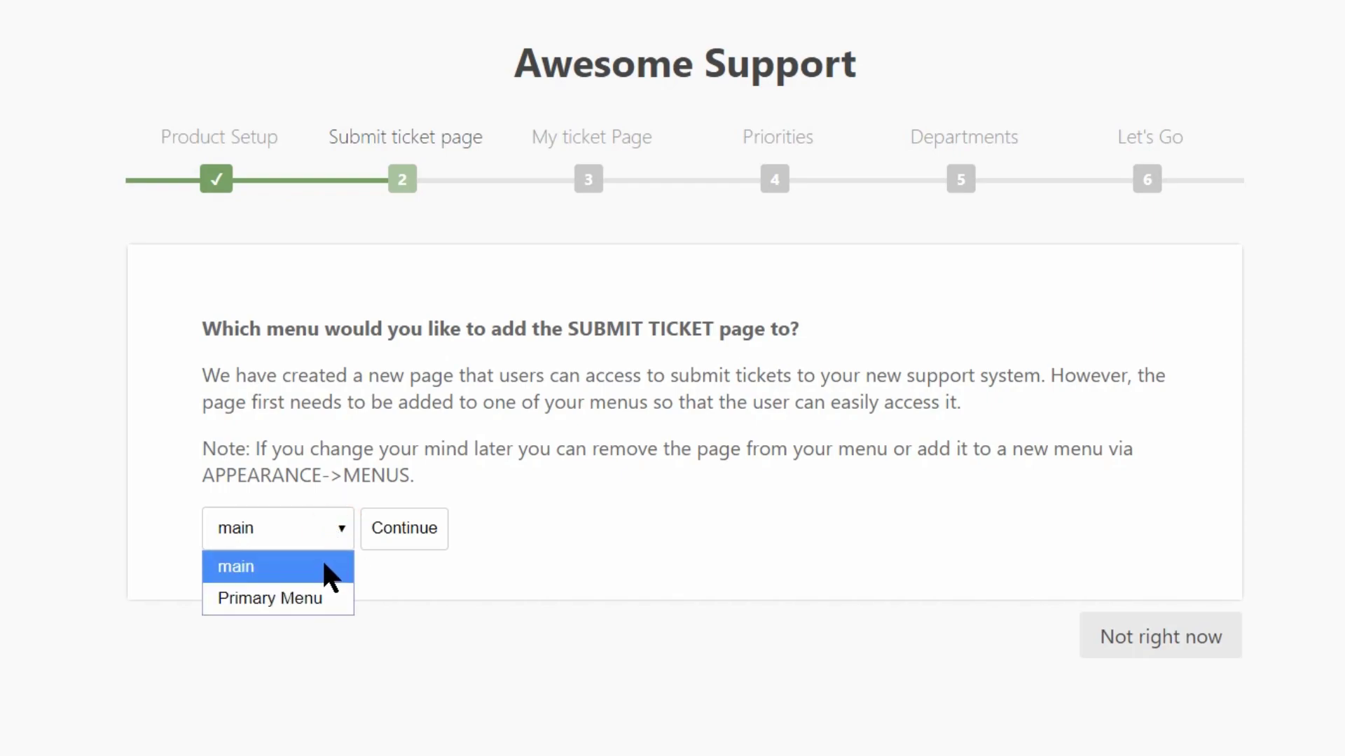
left_click(316, 568)
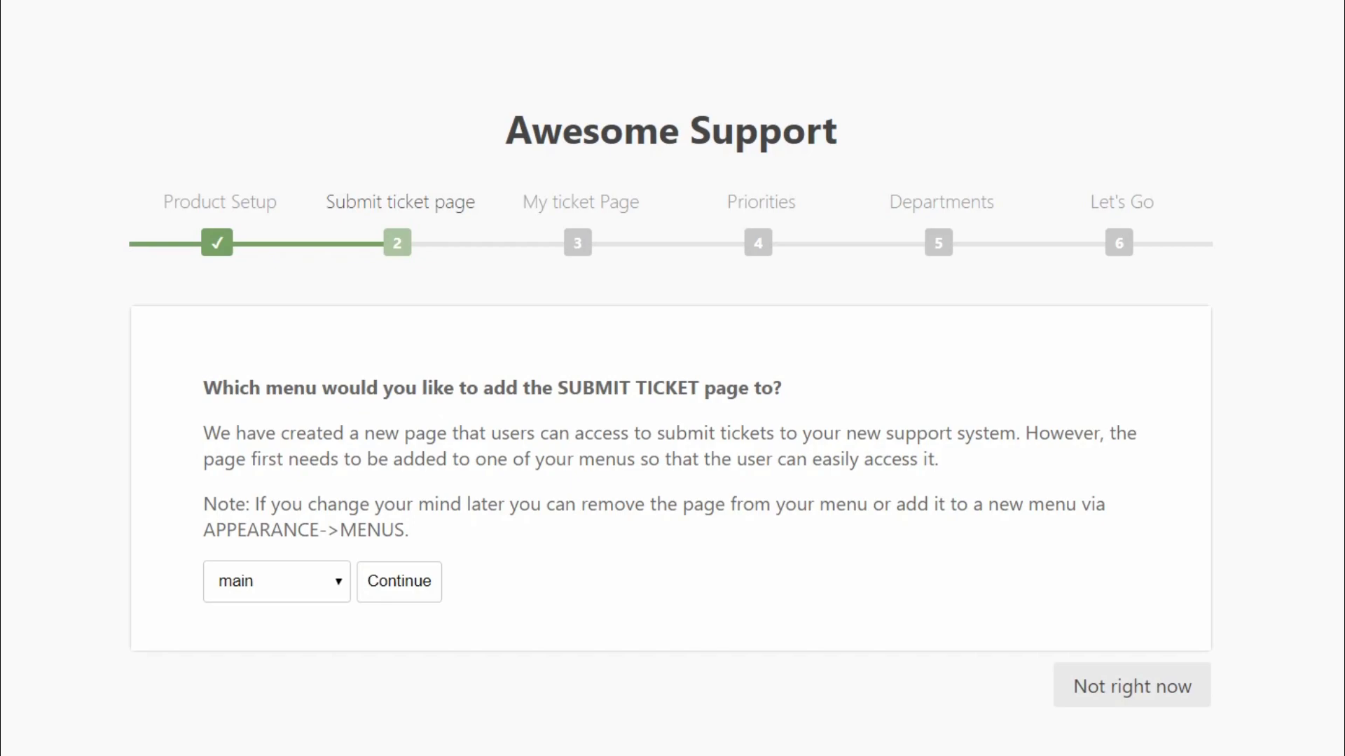
- Put both the SUBMIT TICKET and MY TICKETS pages on the 'main' menu
left_click(335, 585)
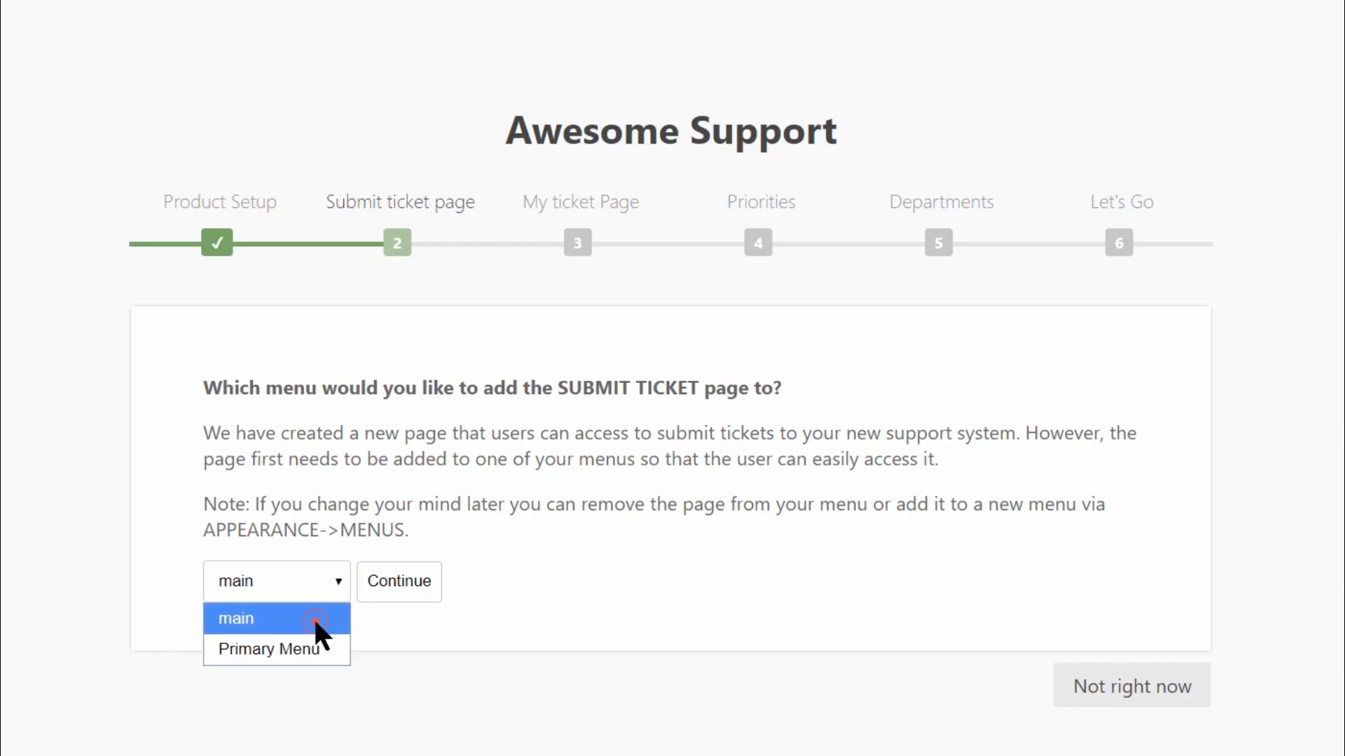
left_click(313, 617)
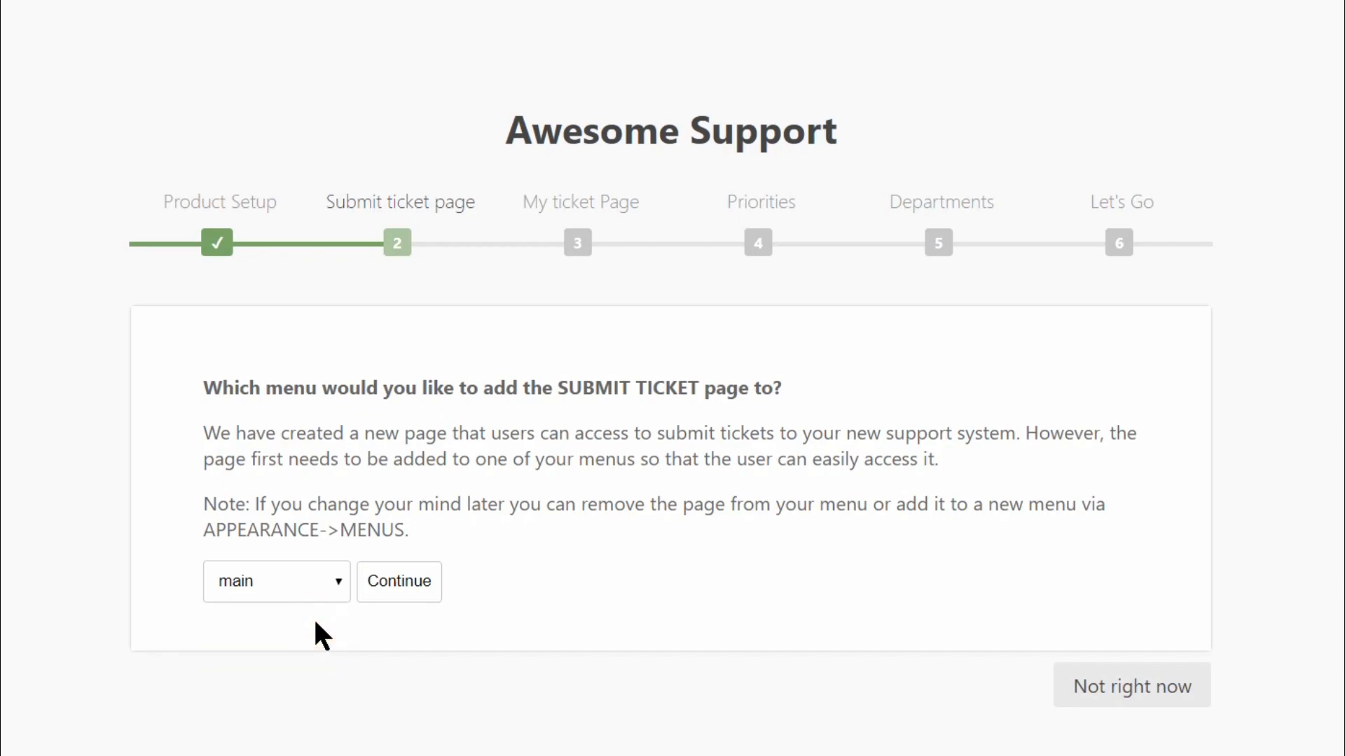
left_click(413, 586)
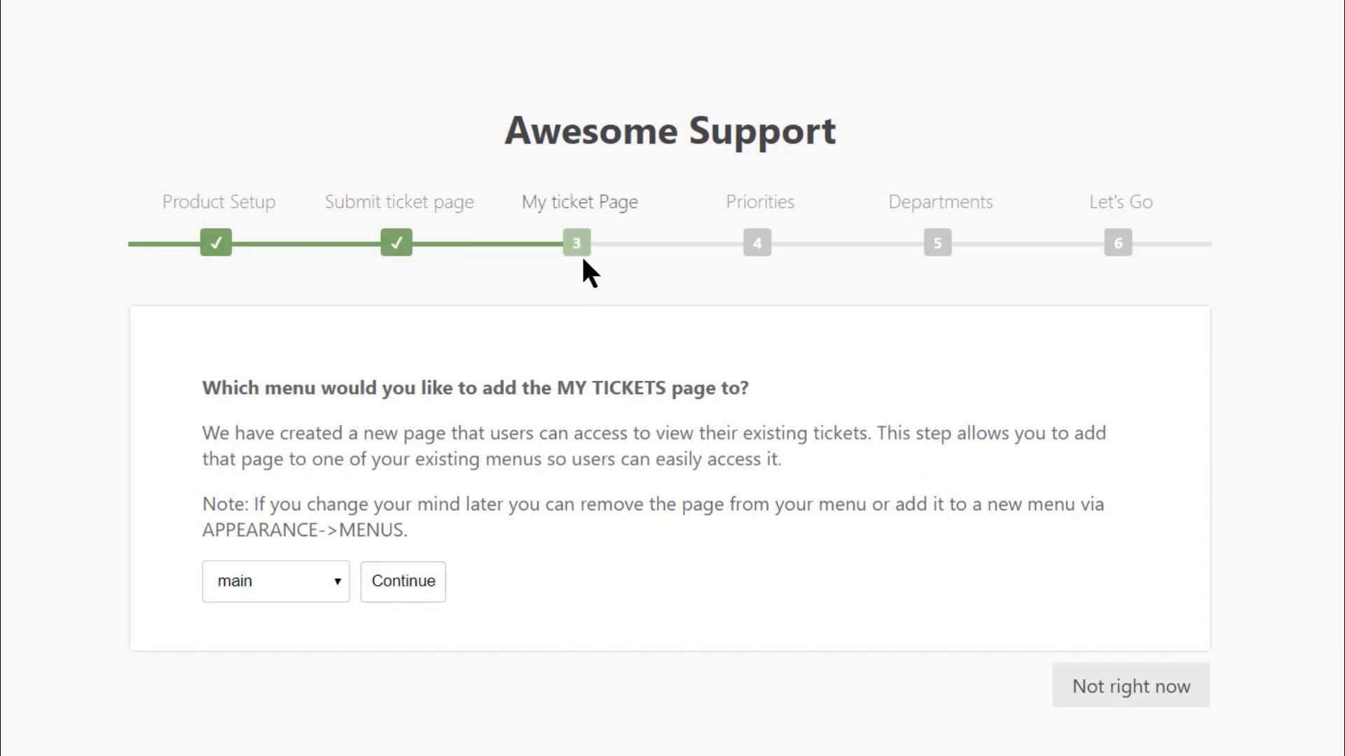
left_click(320, 590)
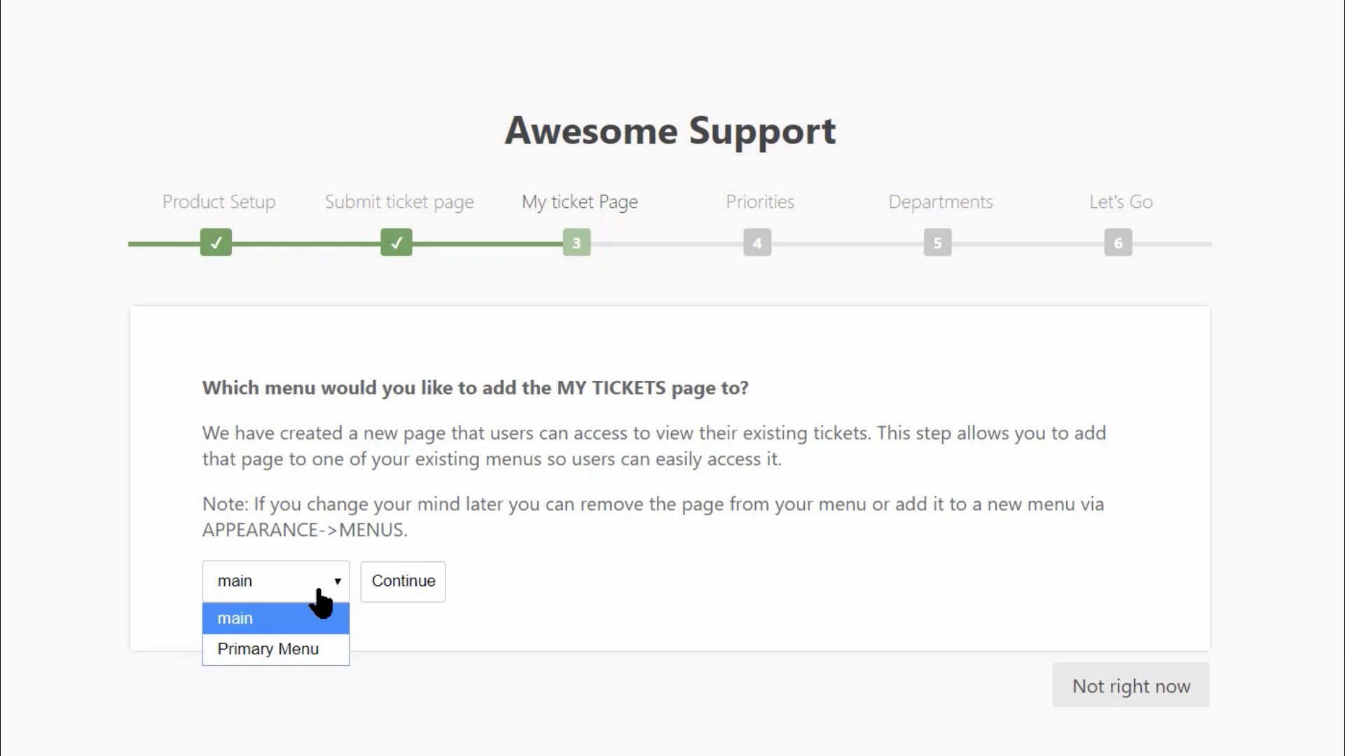
left_click(310, 617)
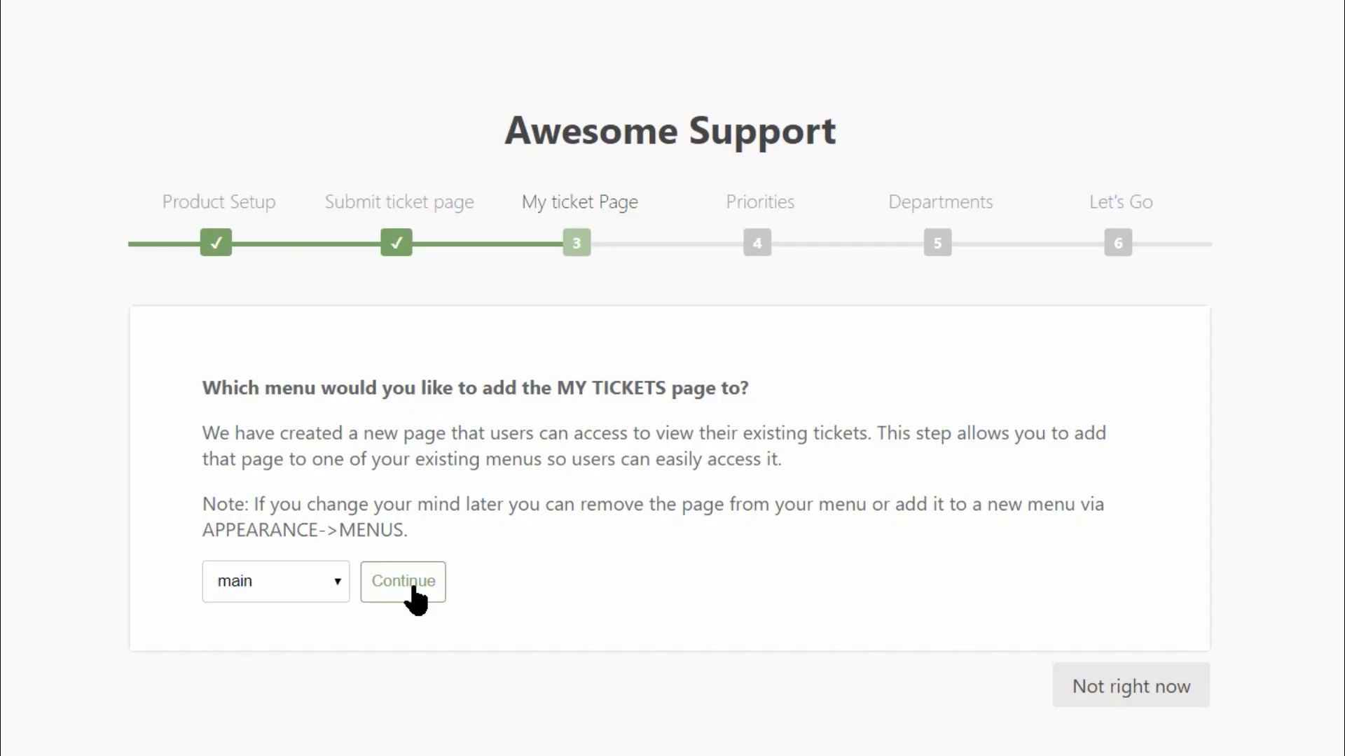
left_click(413, 589)
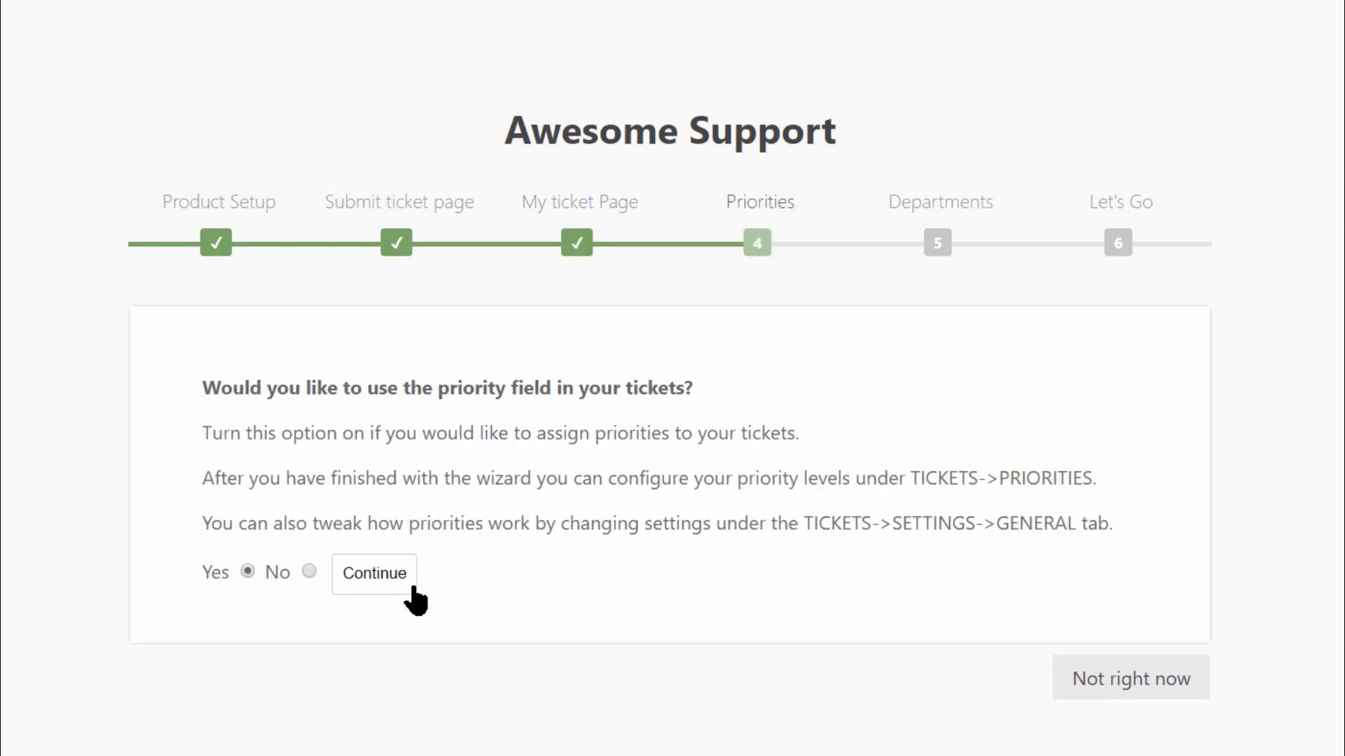
- Enable ticket priorities and departments to finish the wizard
left_click(310, 573)
left_click(247, 573)
left_click(384, 571)
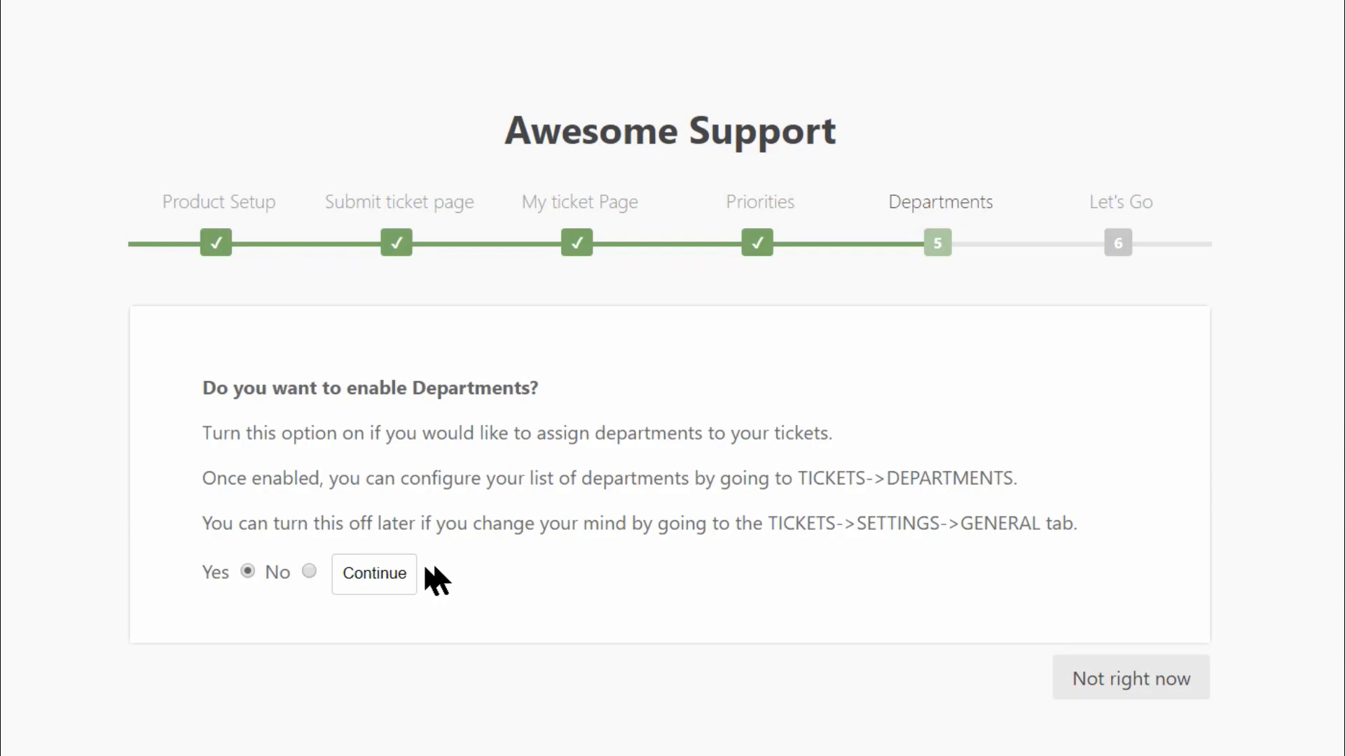
left_click(400, 575)
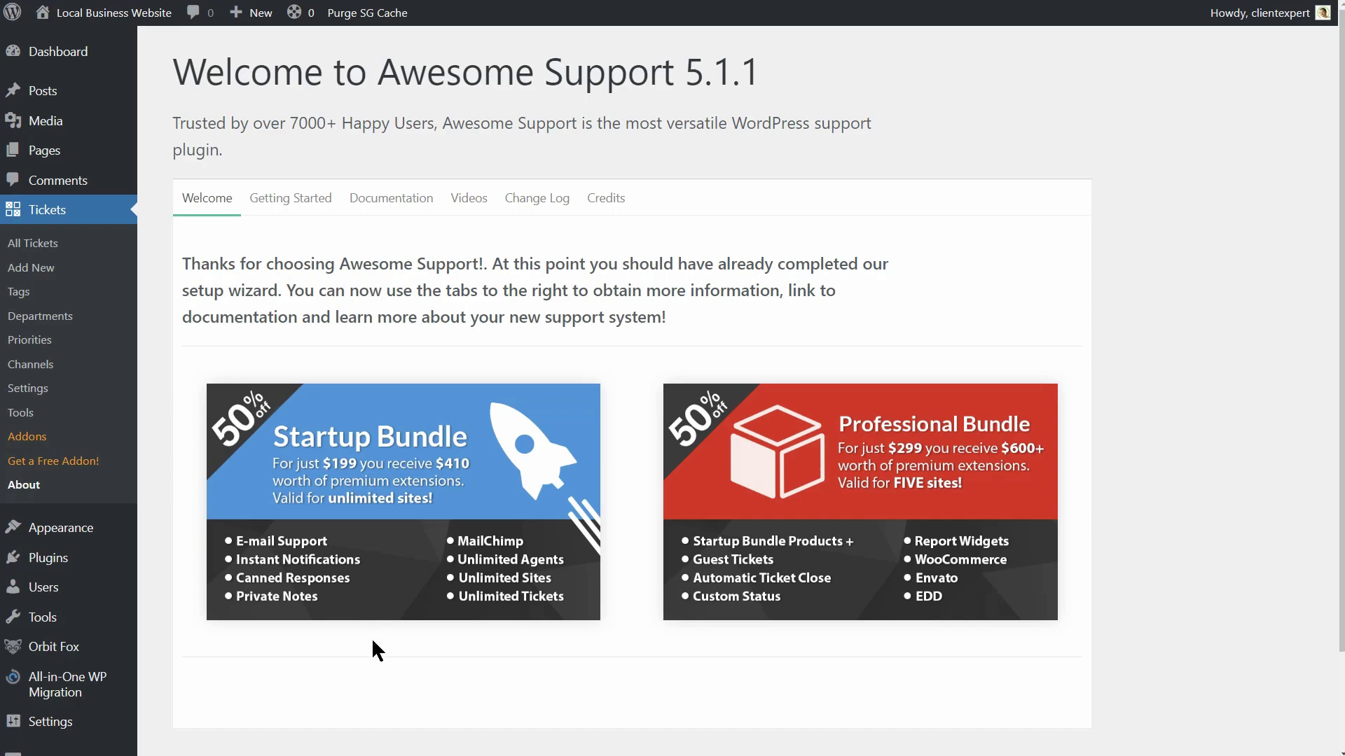
mouse_move(1261, 12)
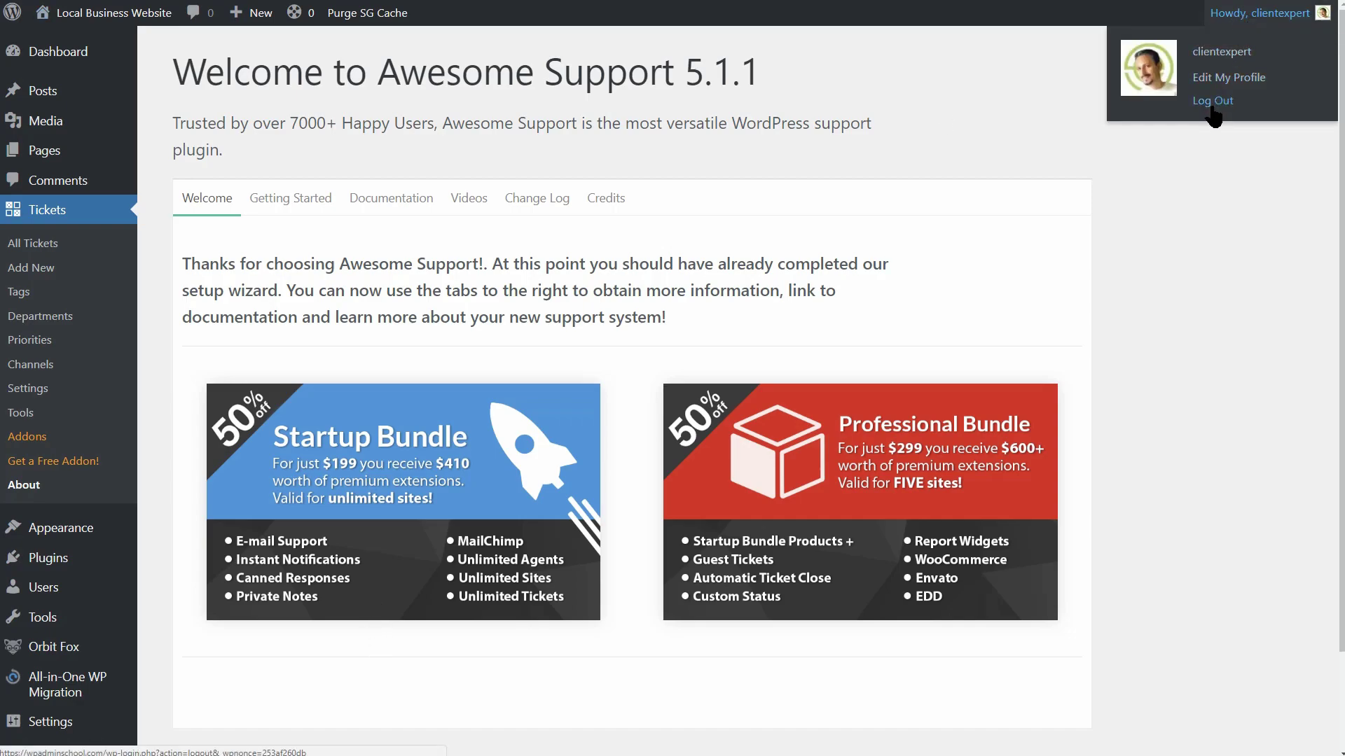
- Log out of the admin and go to the public site's Submit Ticket page
left_click(1211, 106)
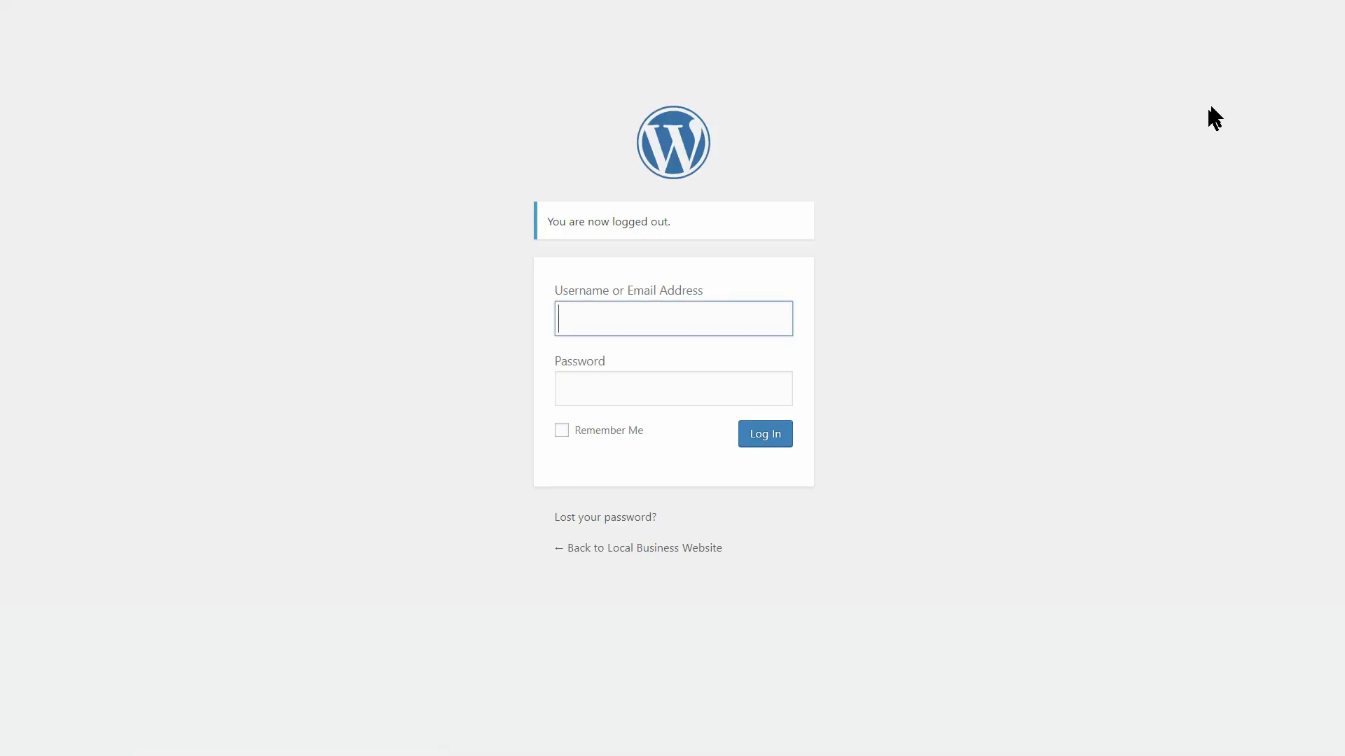
left_click(641, 547)
mouse_move(1099, 123)
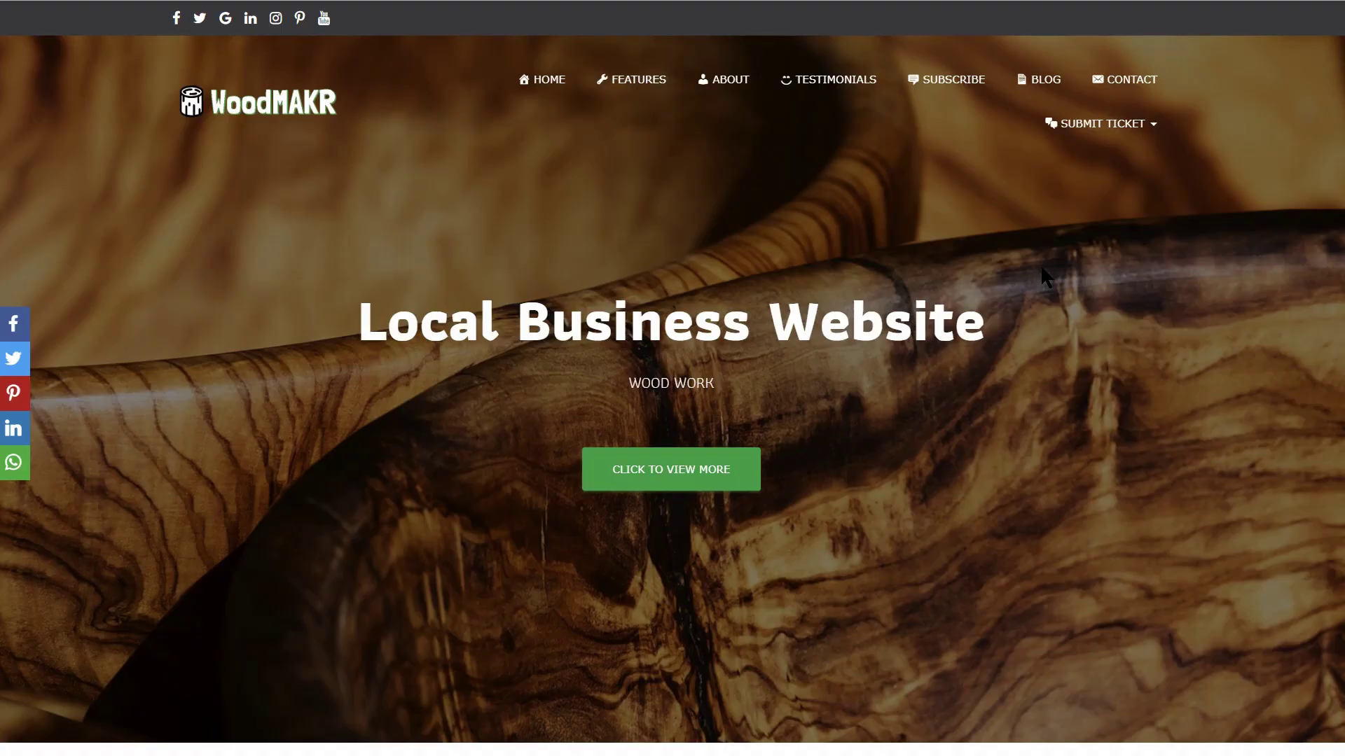
left_click(1097, 133)
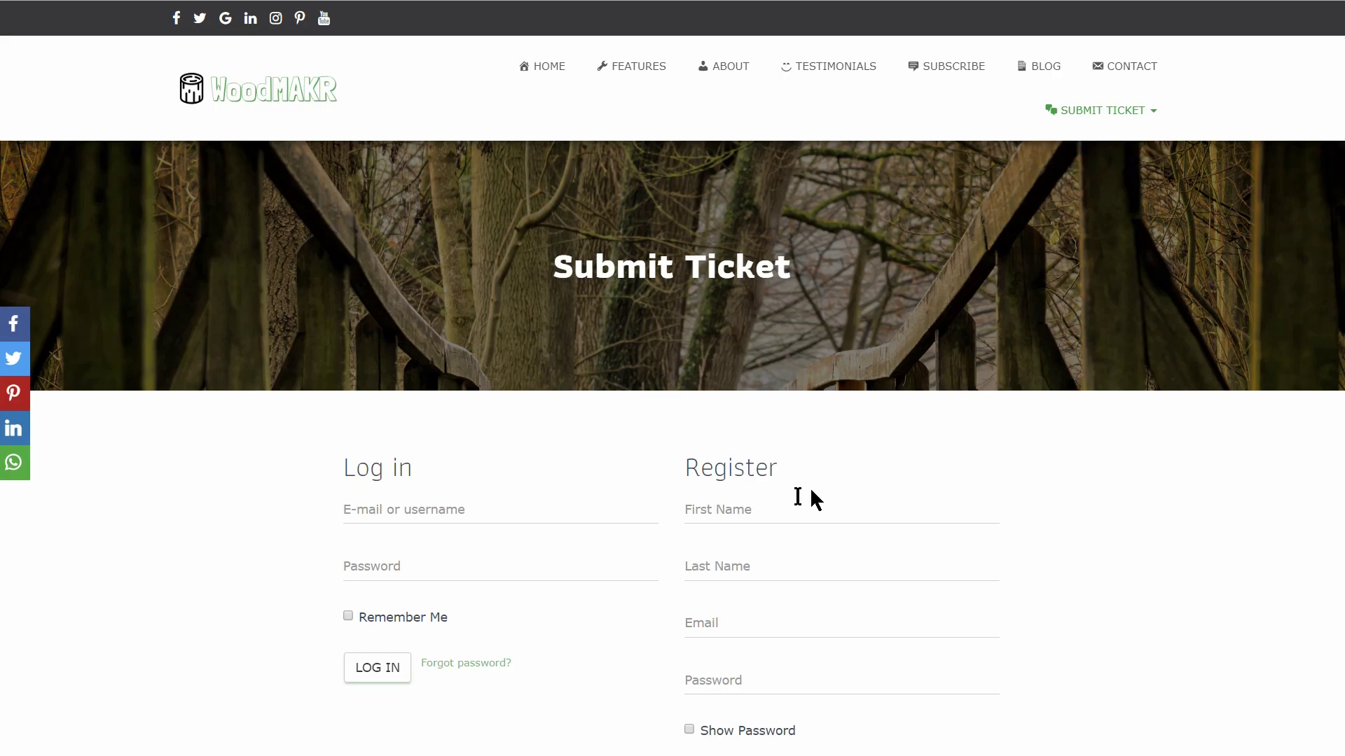
left_click(753, 513)
type("Testing")
key("Tab")
type("Client")
key("Tab")
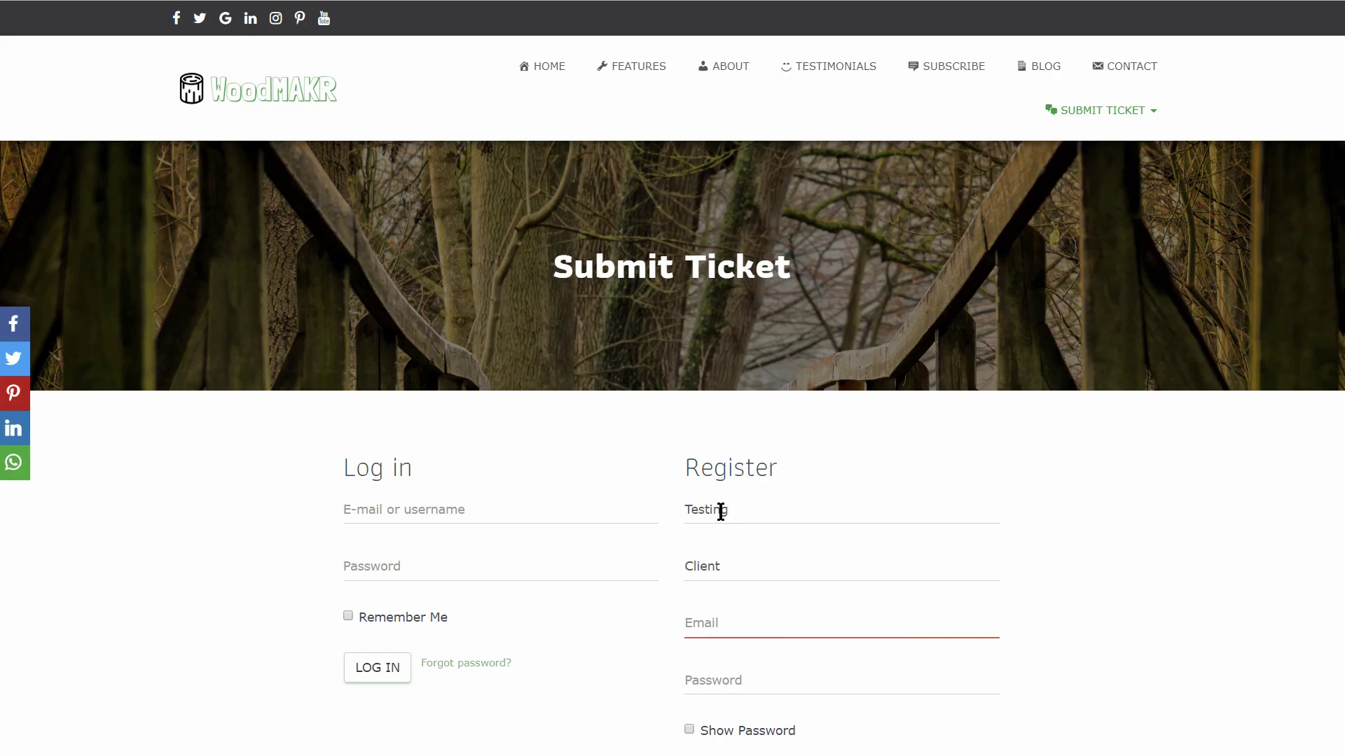
key("Tab")
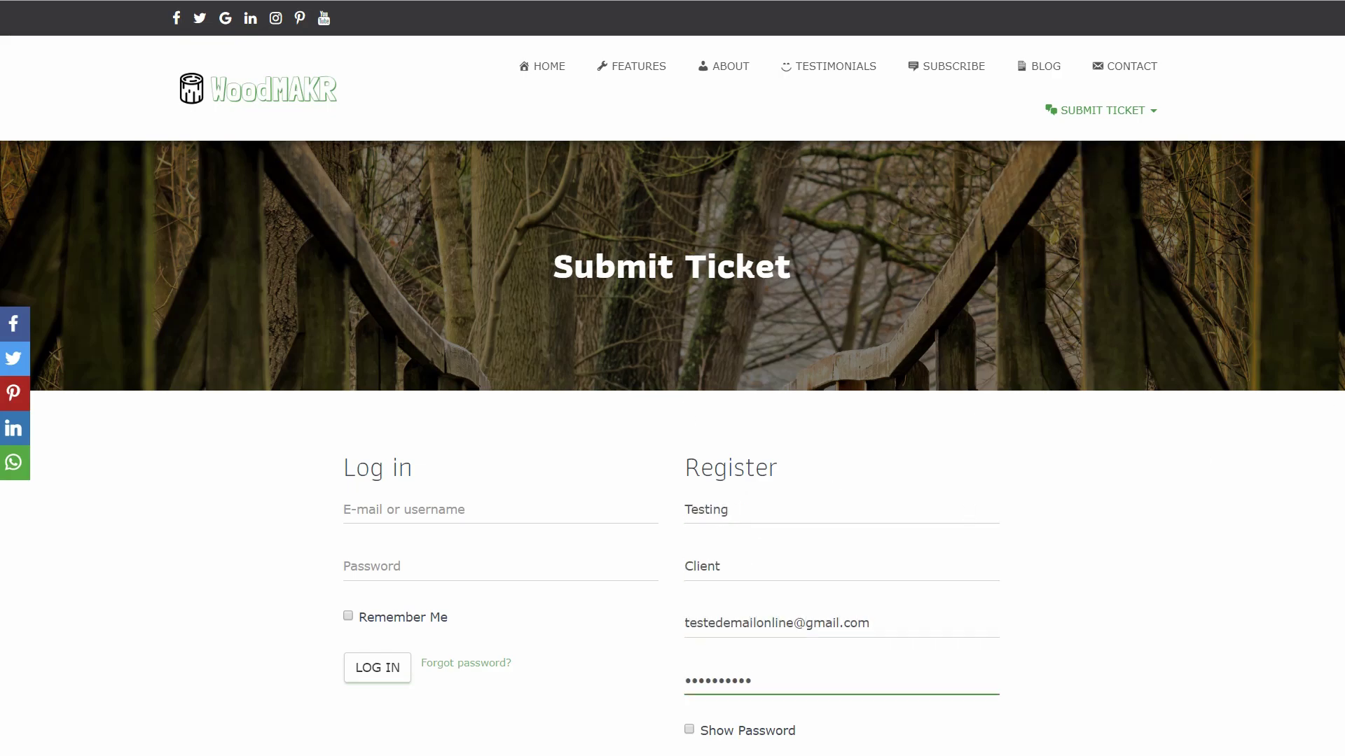
scroll(1195, 553, "down", 2)
- Create the test client account and sign in
left_click(756, 671)
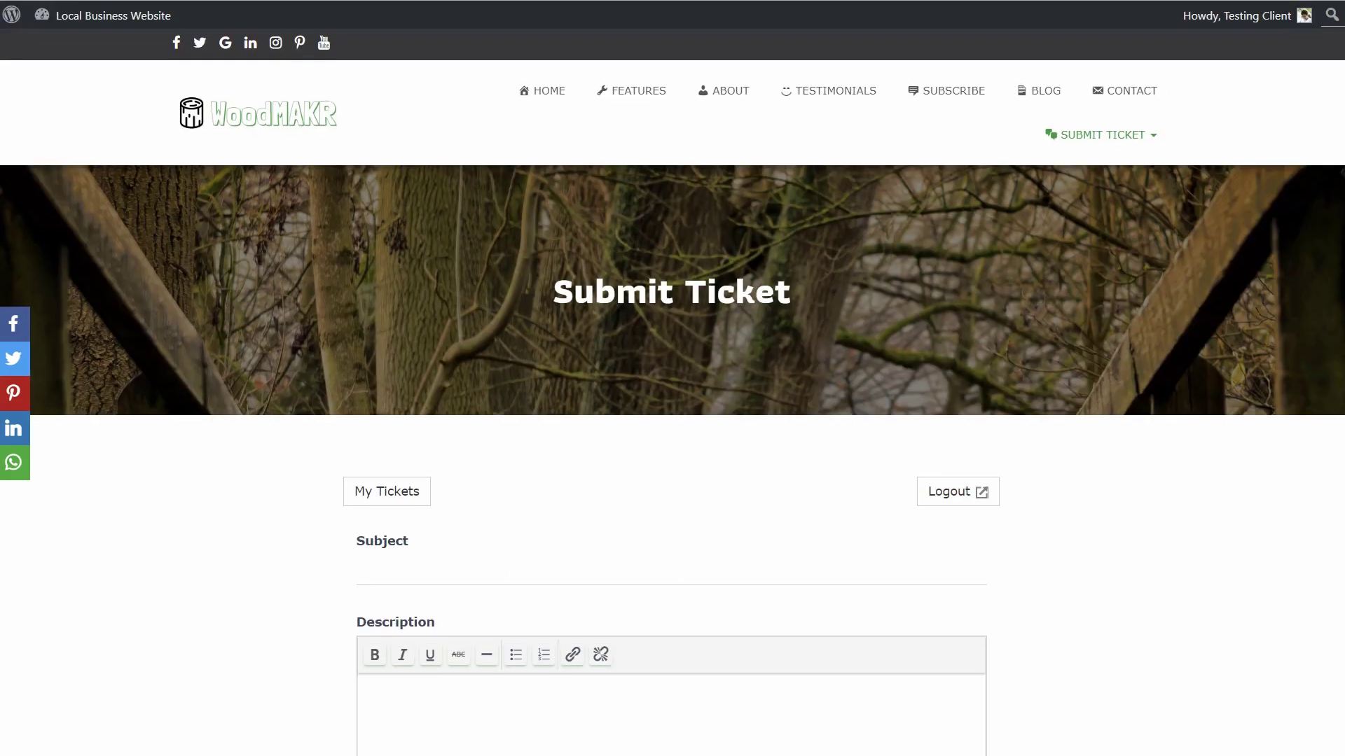
scroll(1335, 332, "down", 2)
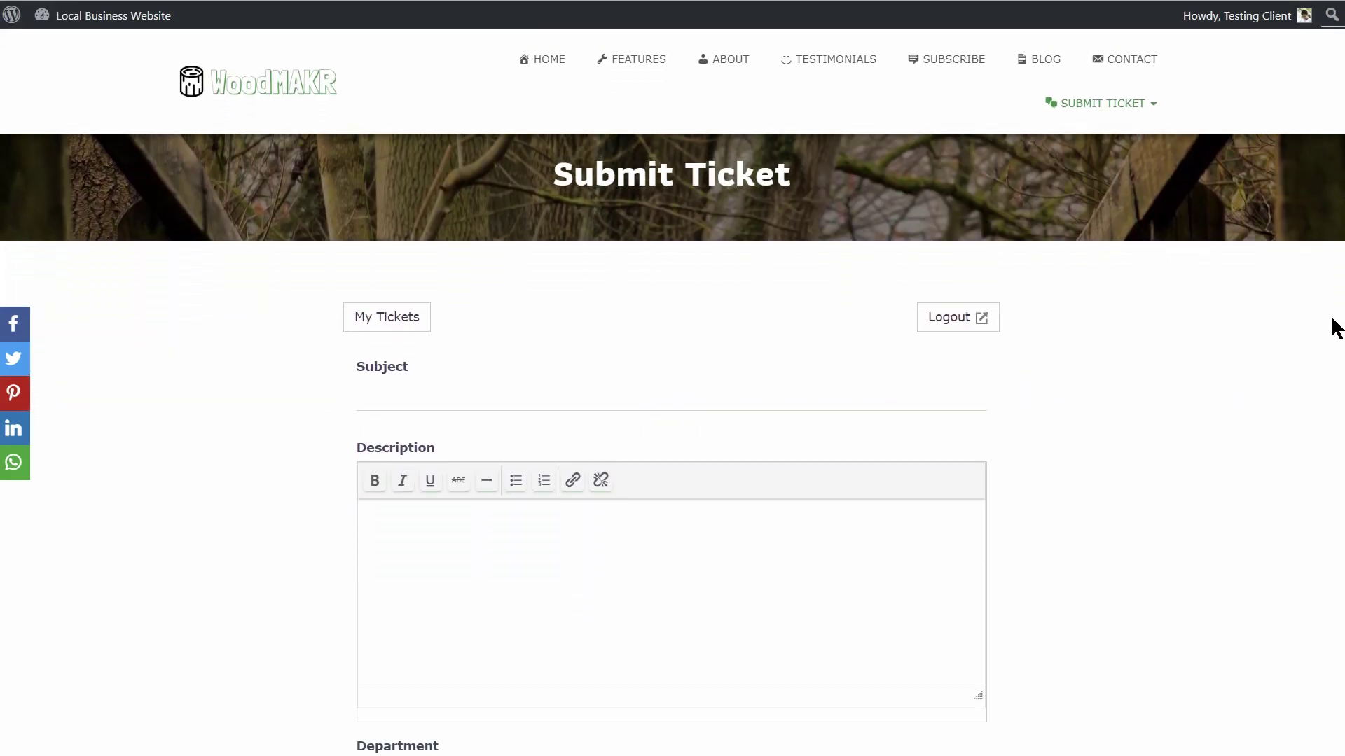
scroll(1334, 335, "up", 3)
scroll(1334, 334, "down", 2)
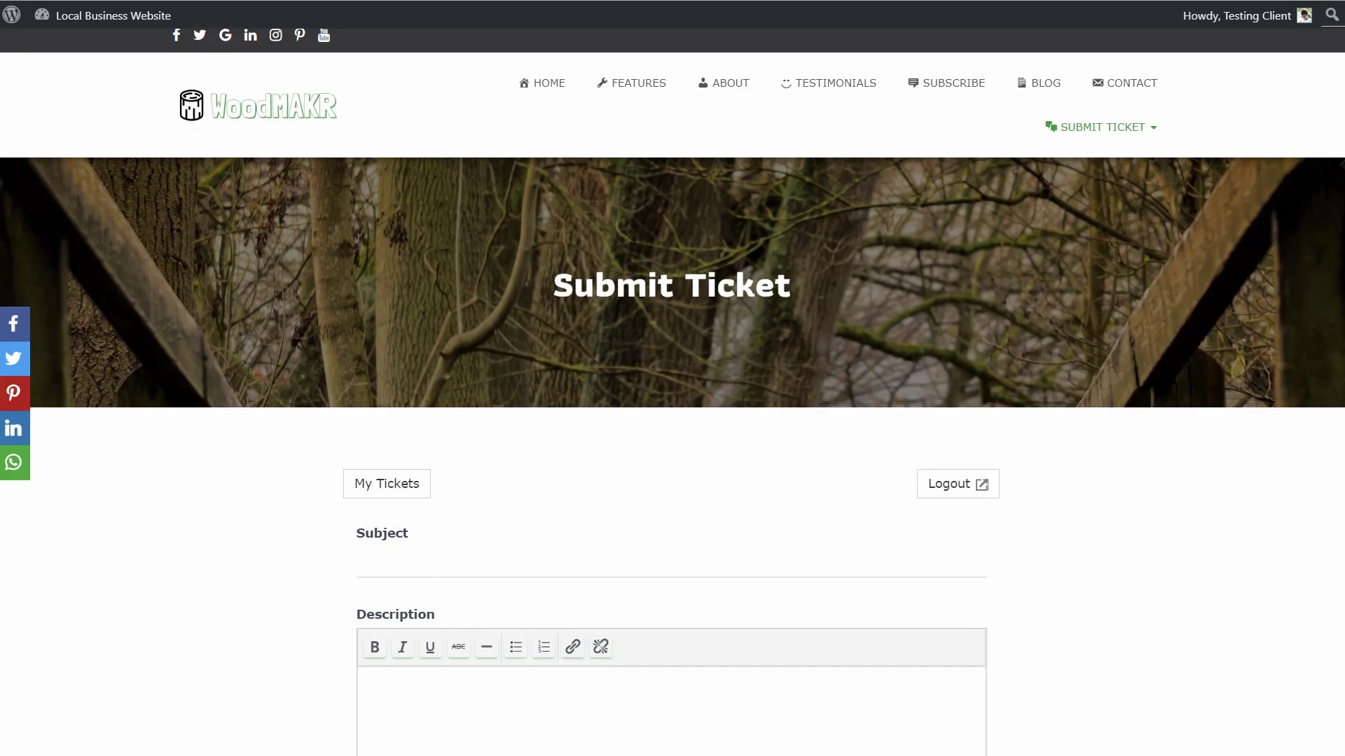
scroll(1330, 344, "down", 2)
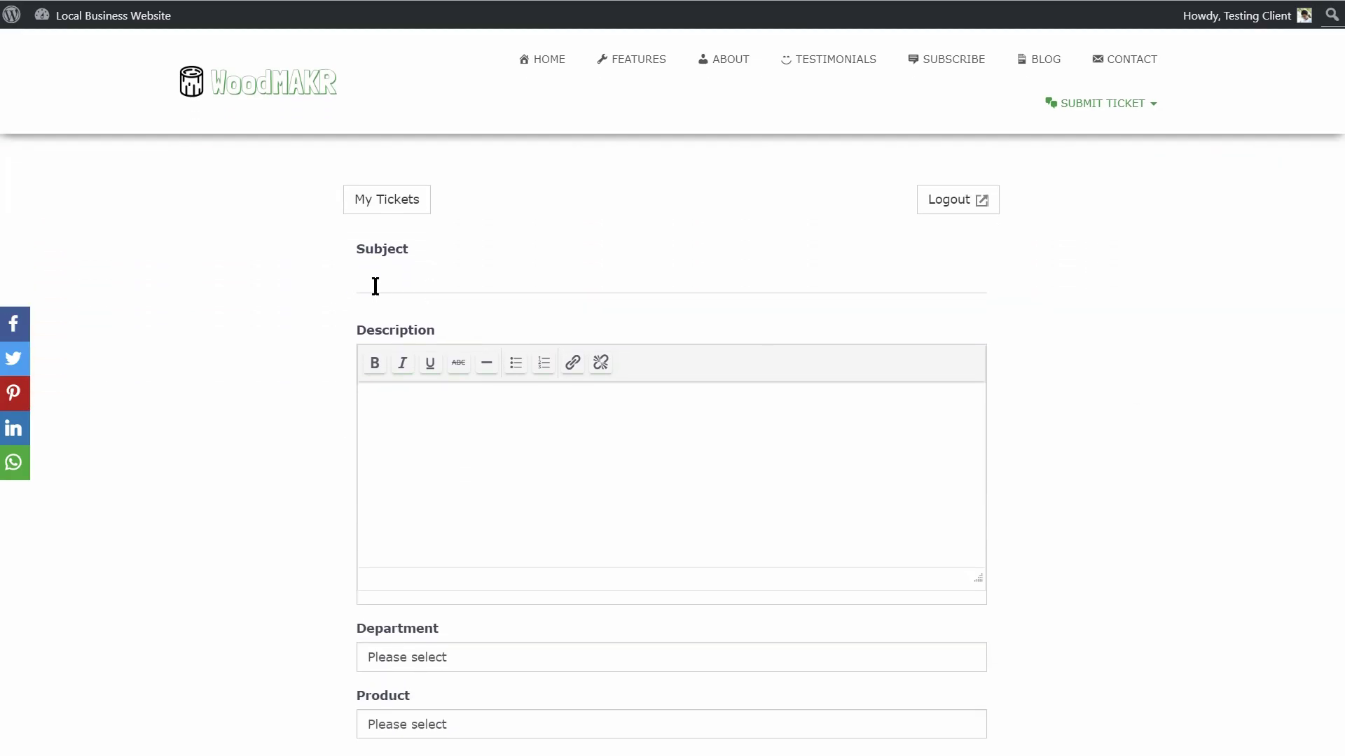
- Submit a ticket with subject 'Subject' and a description, leaving Department and Product unchanged
left_click(383, 286)
type("Subje")
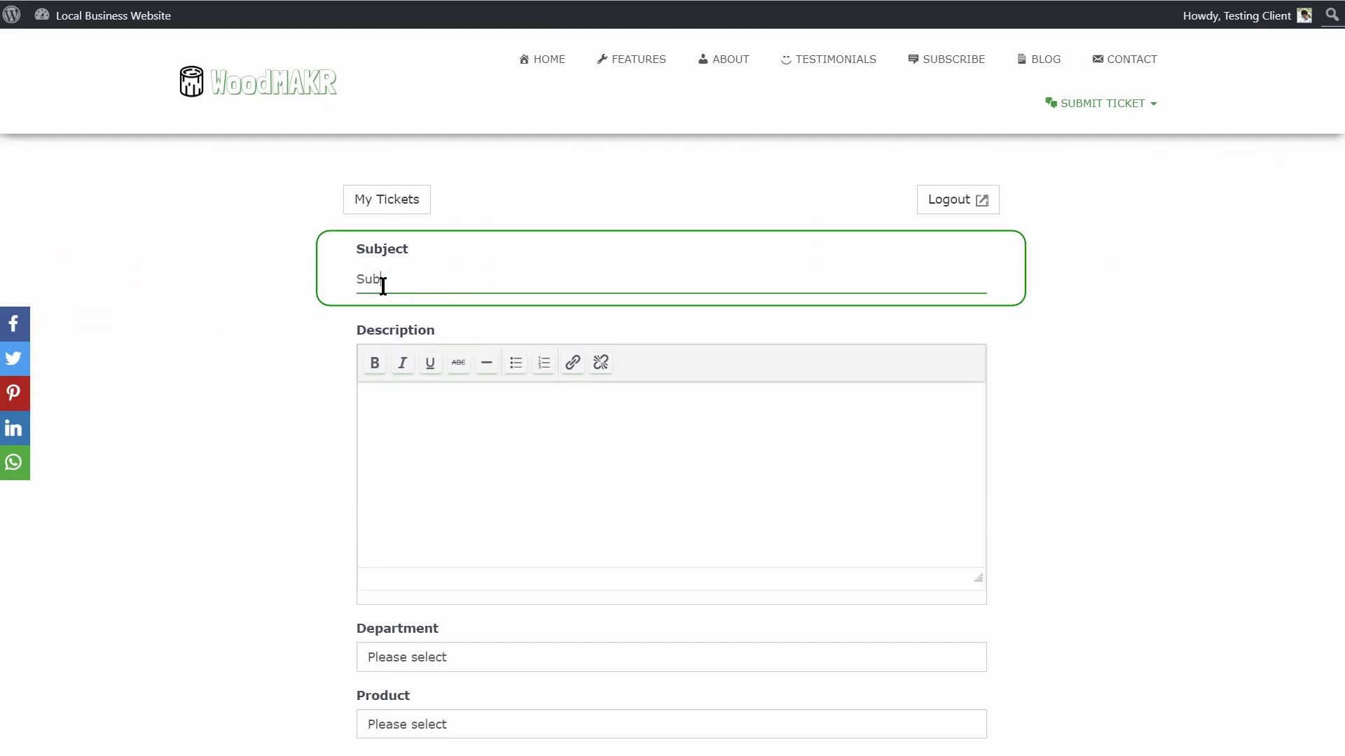
type("ct")
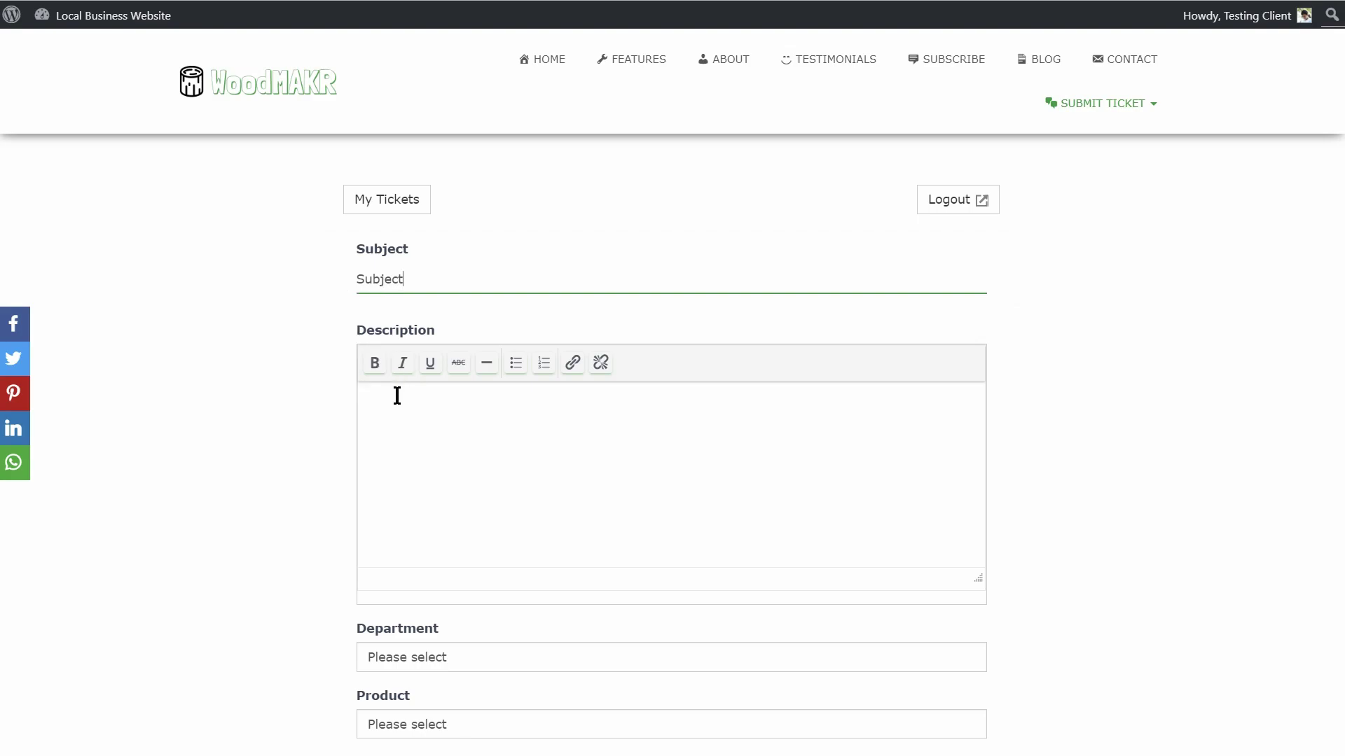
left_click(396, 403)
type("Description")
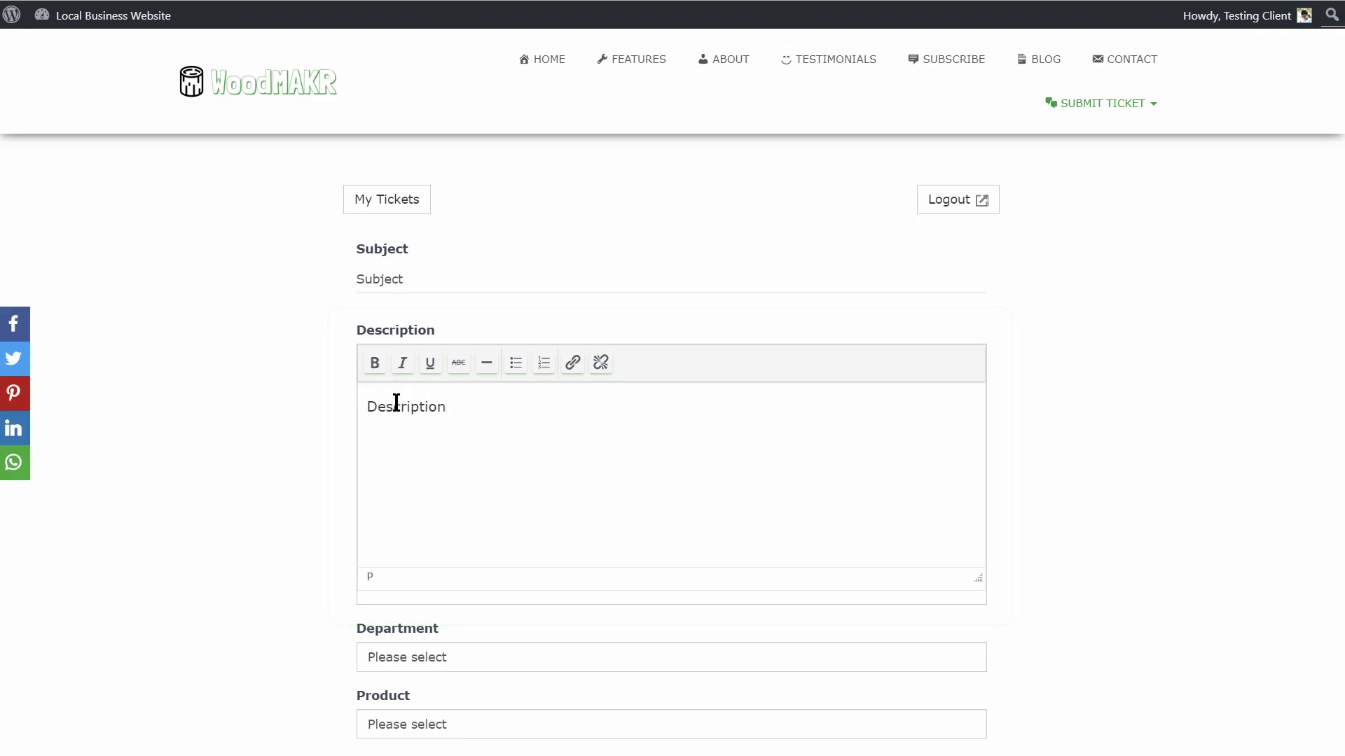
scroll(410, 434, "down", 3)
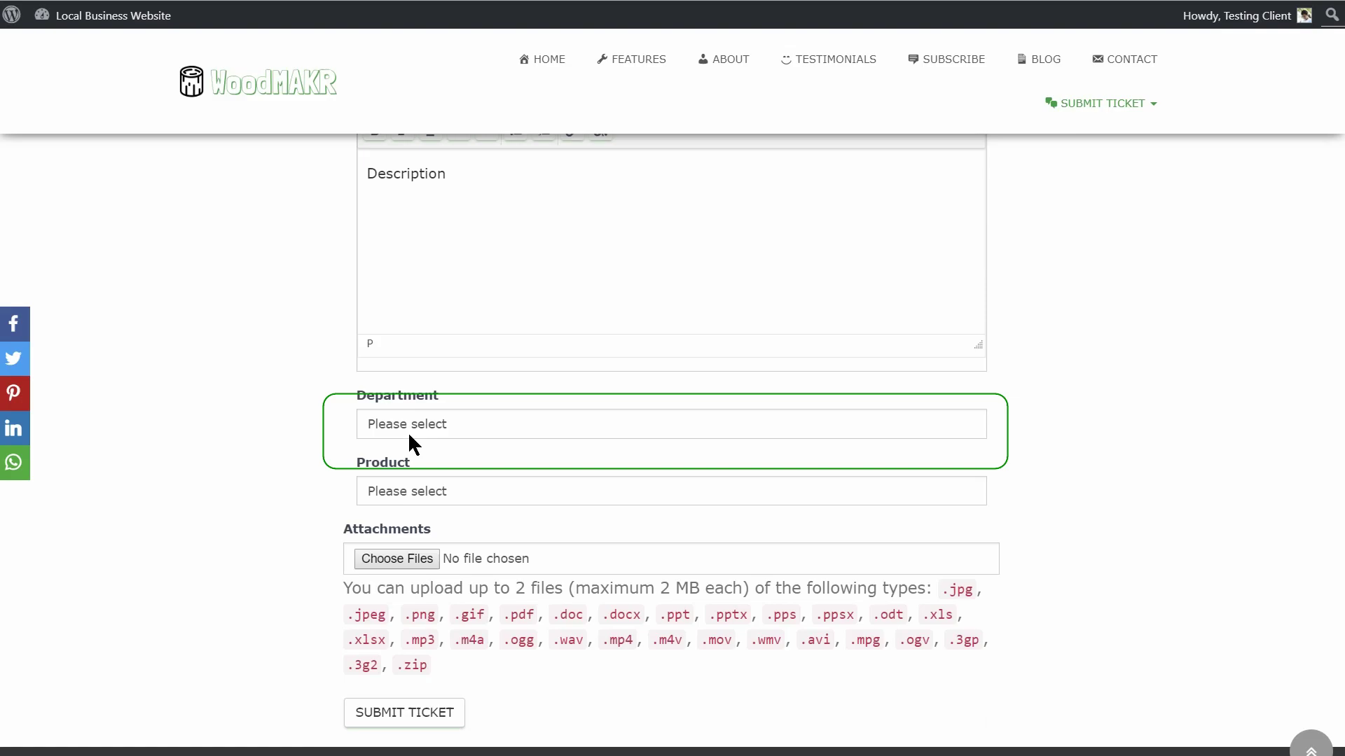
left_click(414, 422)
left_click(409, 489)
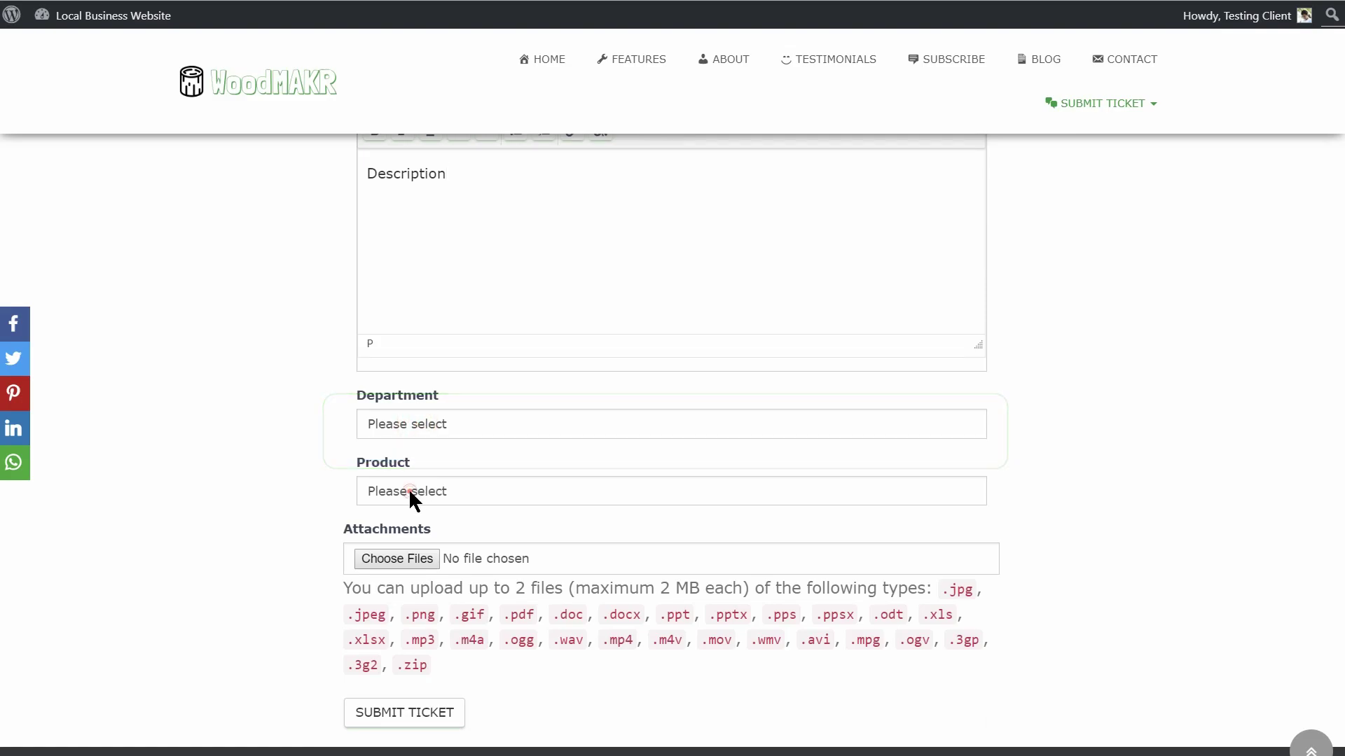
left_click(532, 557)
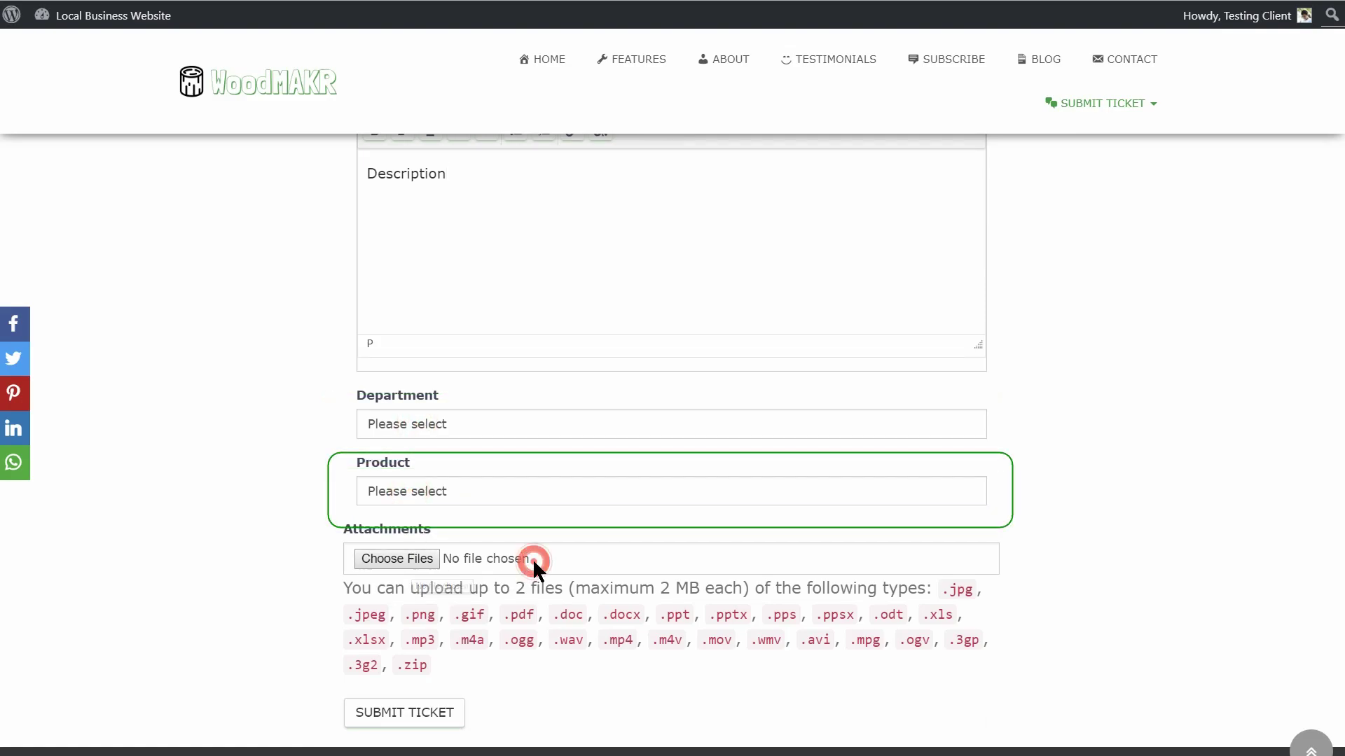
left_click(427, 722)
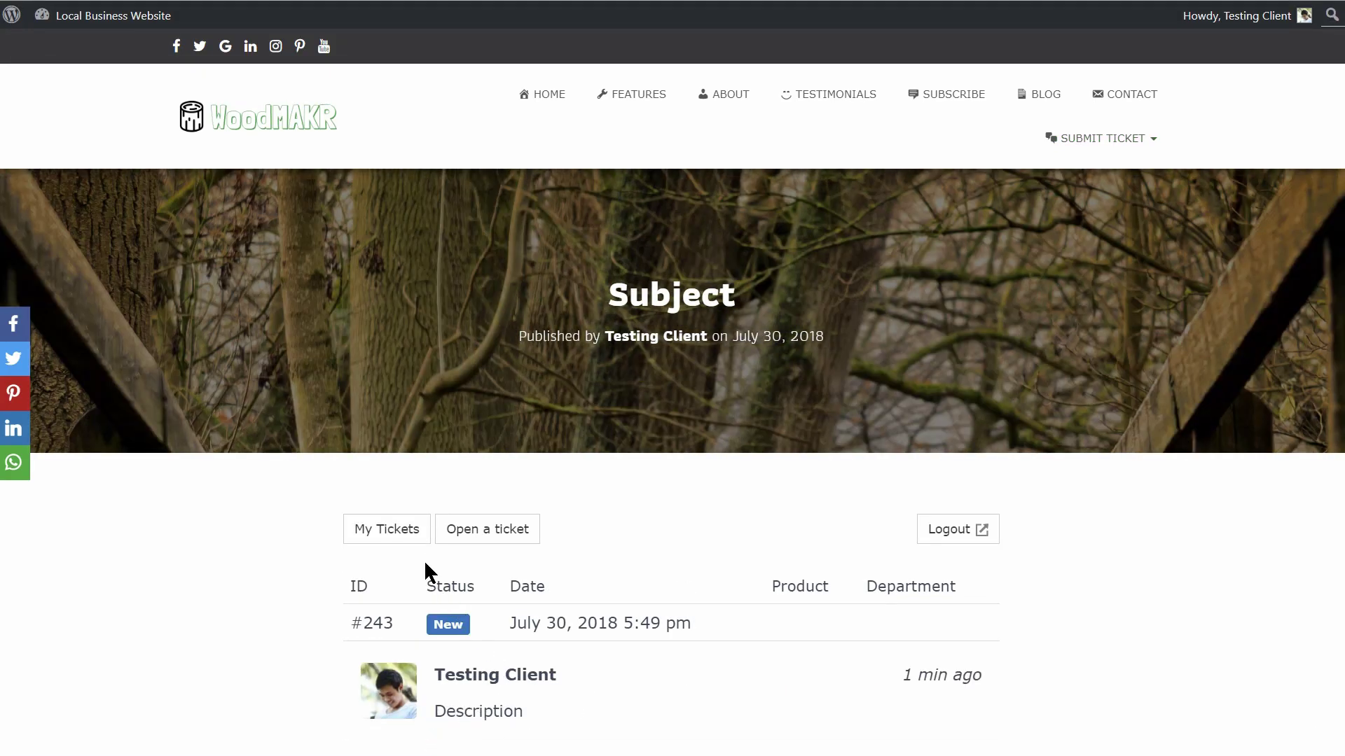
left_click(396, 538)
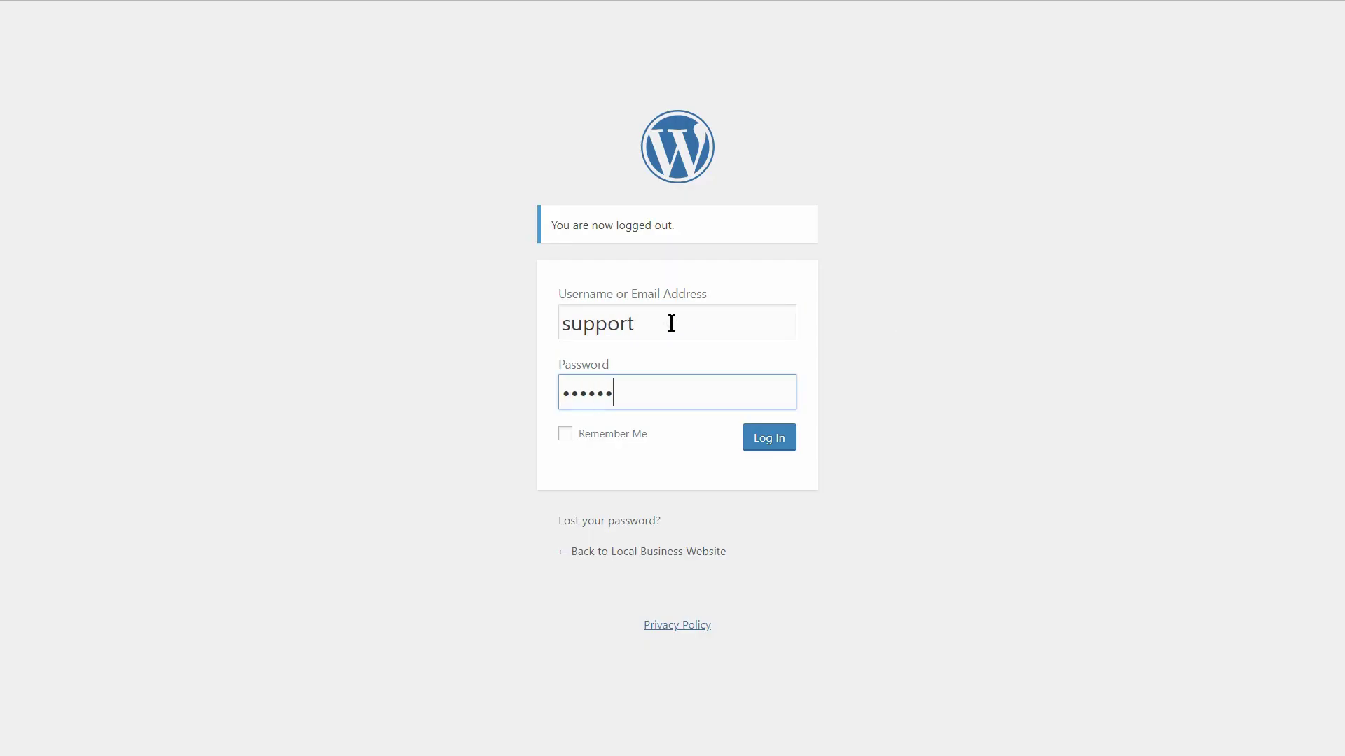
type("1234")
left_click(765, 440)
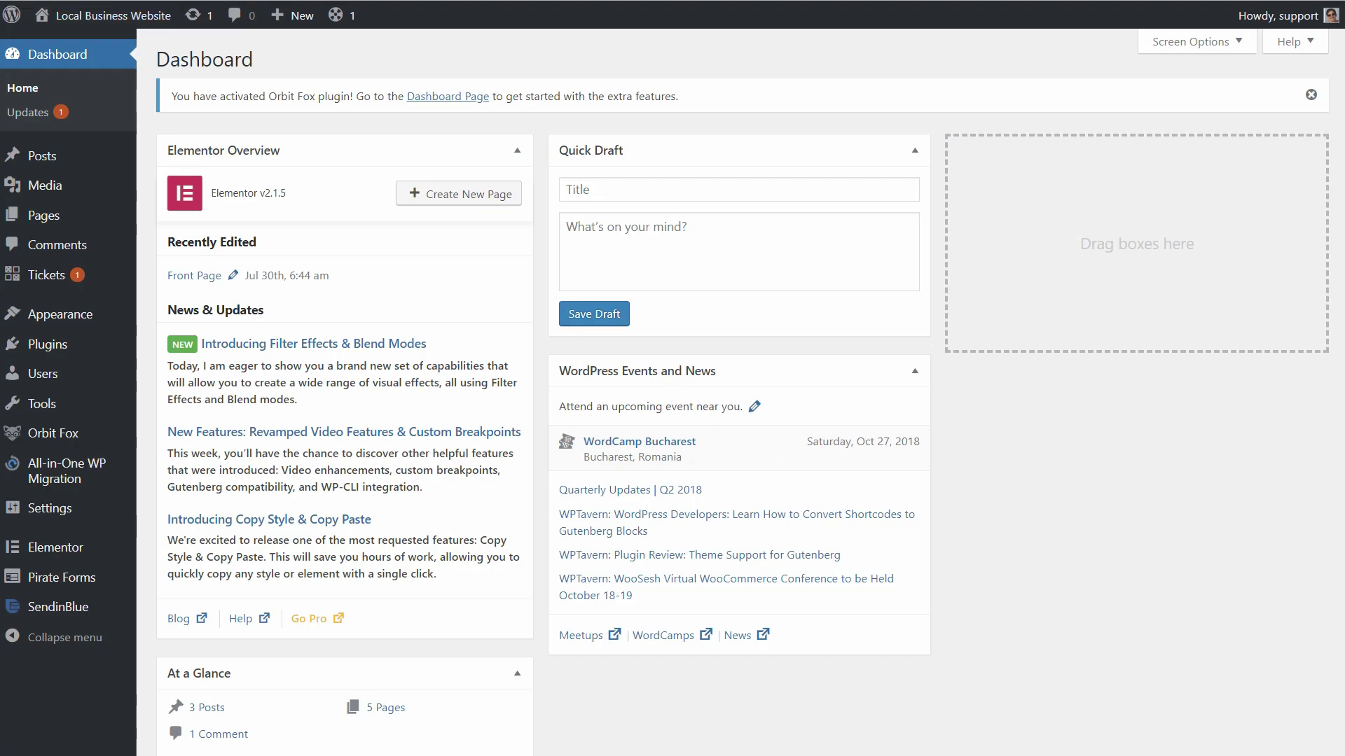
mouse_move(47, 275)
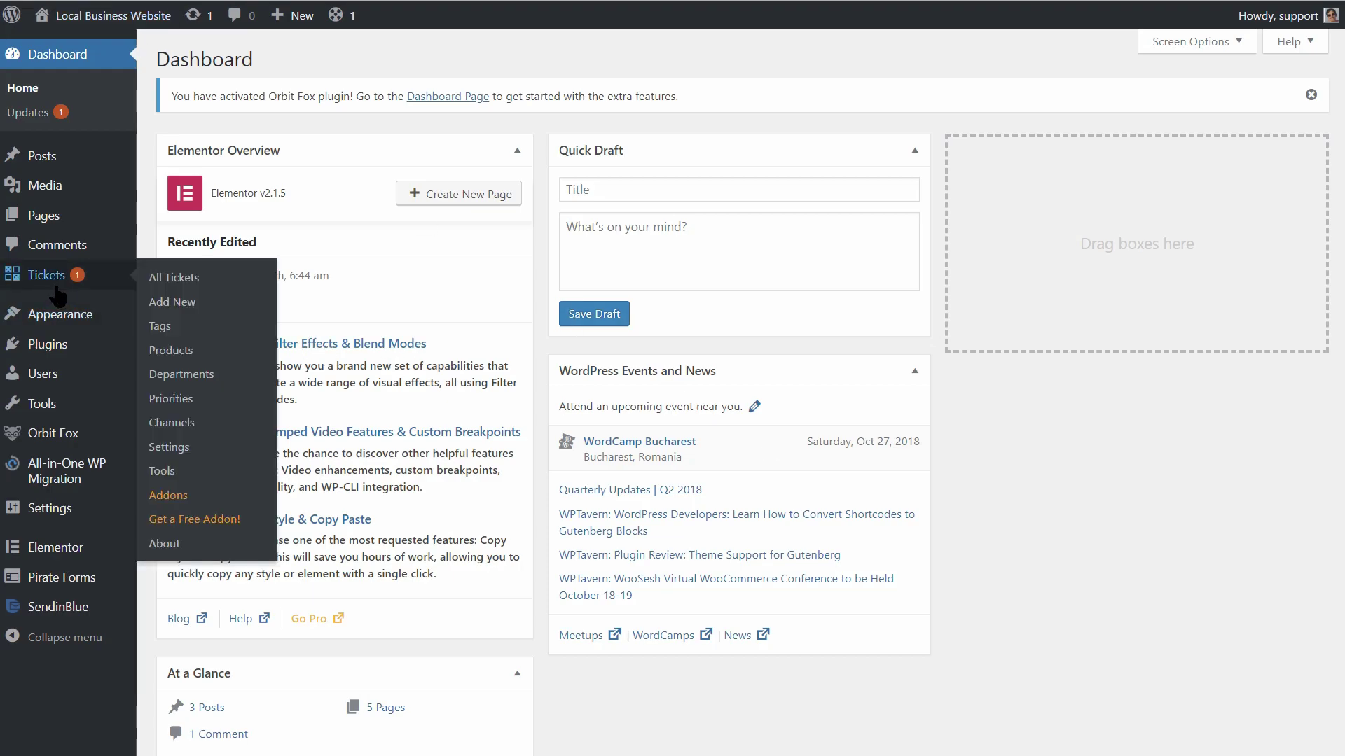
- Open ticket #243 'Subject' from All Tickets twice, returning to the list each time
left_click(168, 280)
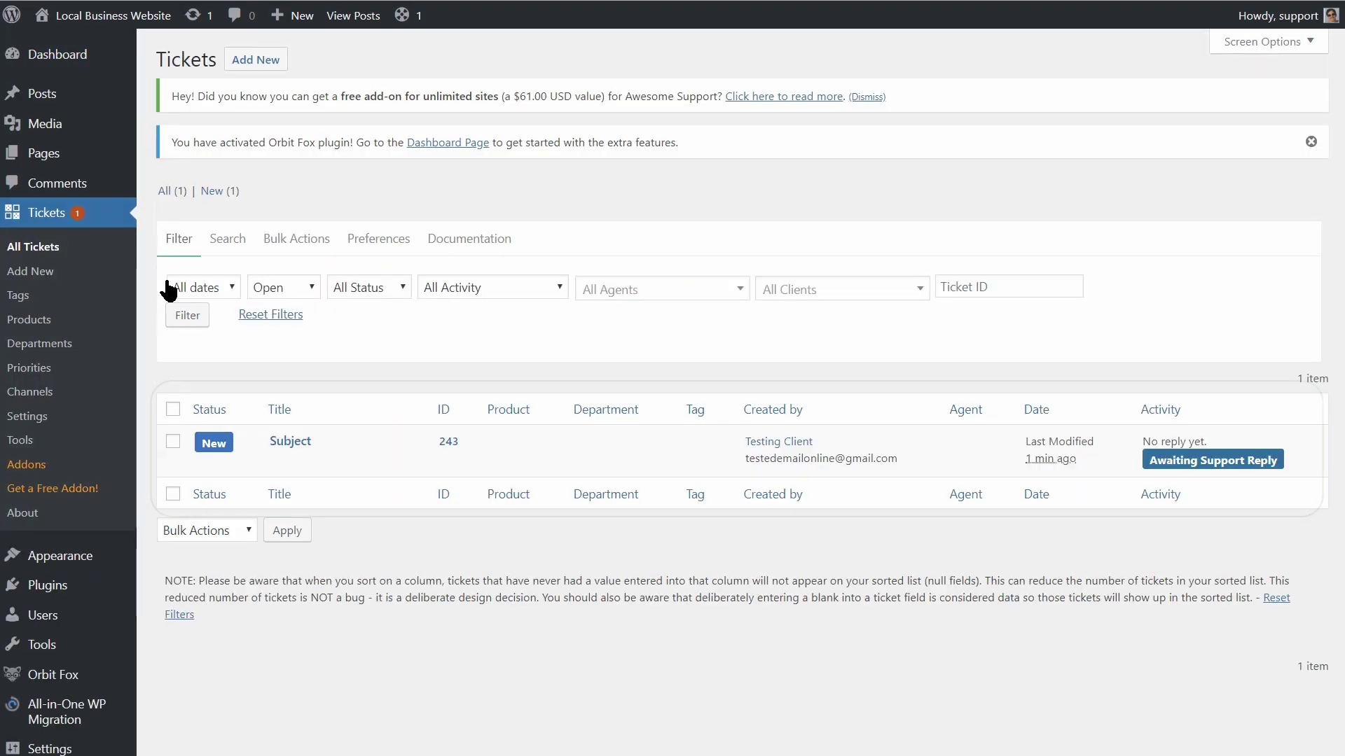
mouse_move(221, 441)
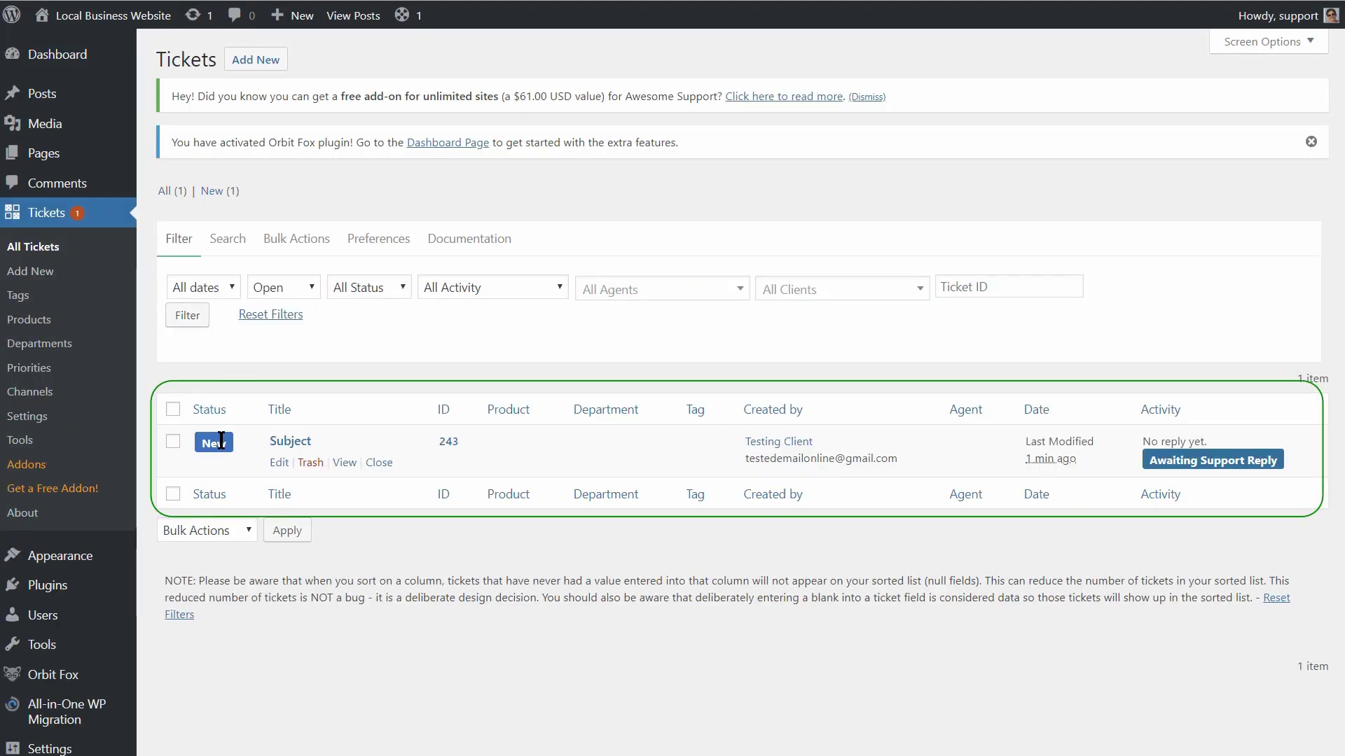
left_click(284, 442)
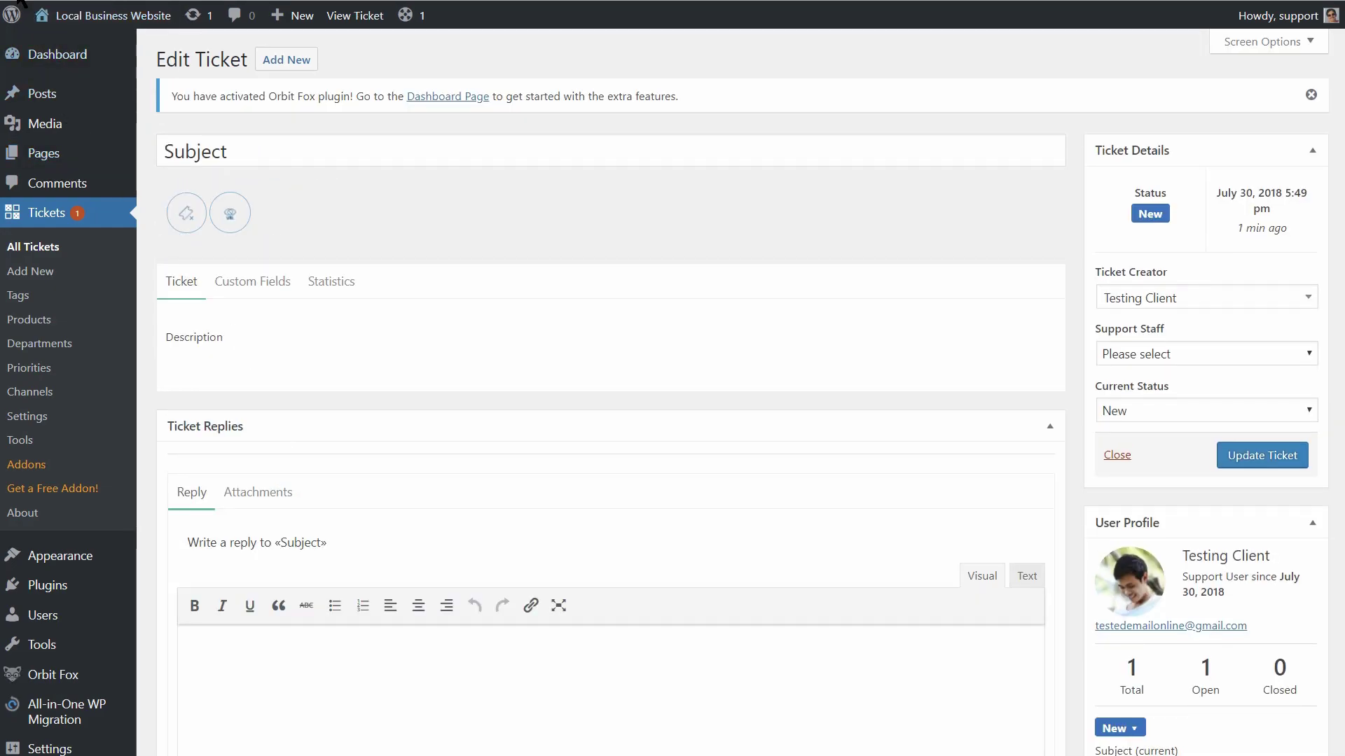
key("alt+Left")
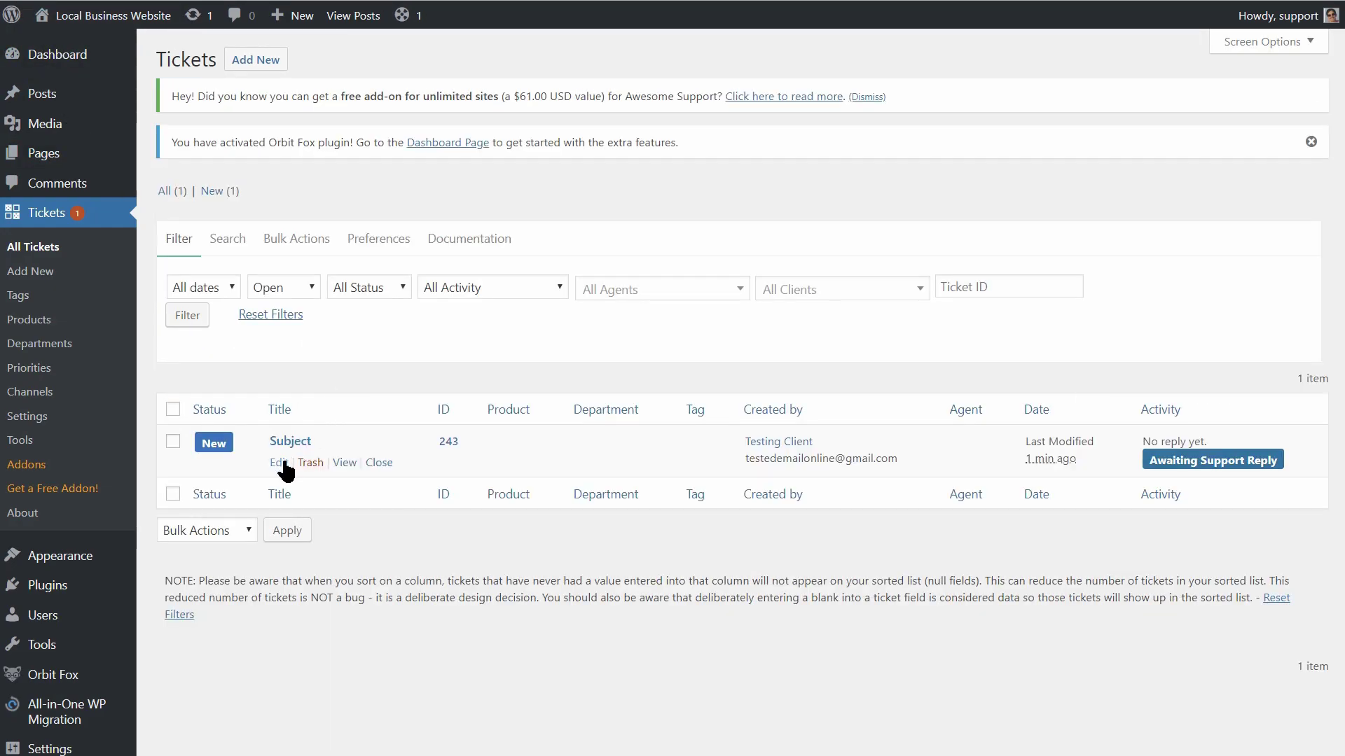
left_click(280, 463)
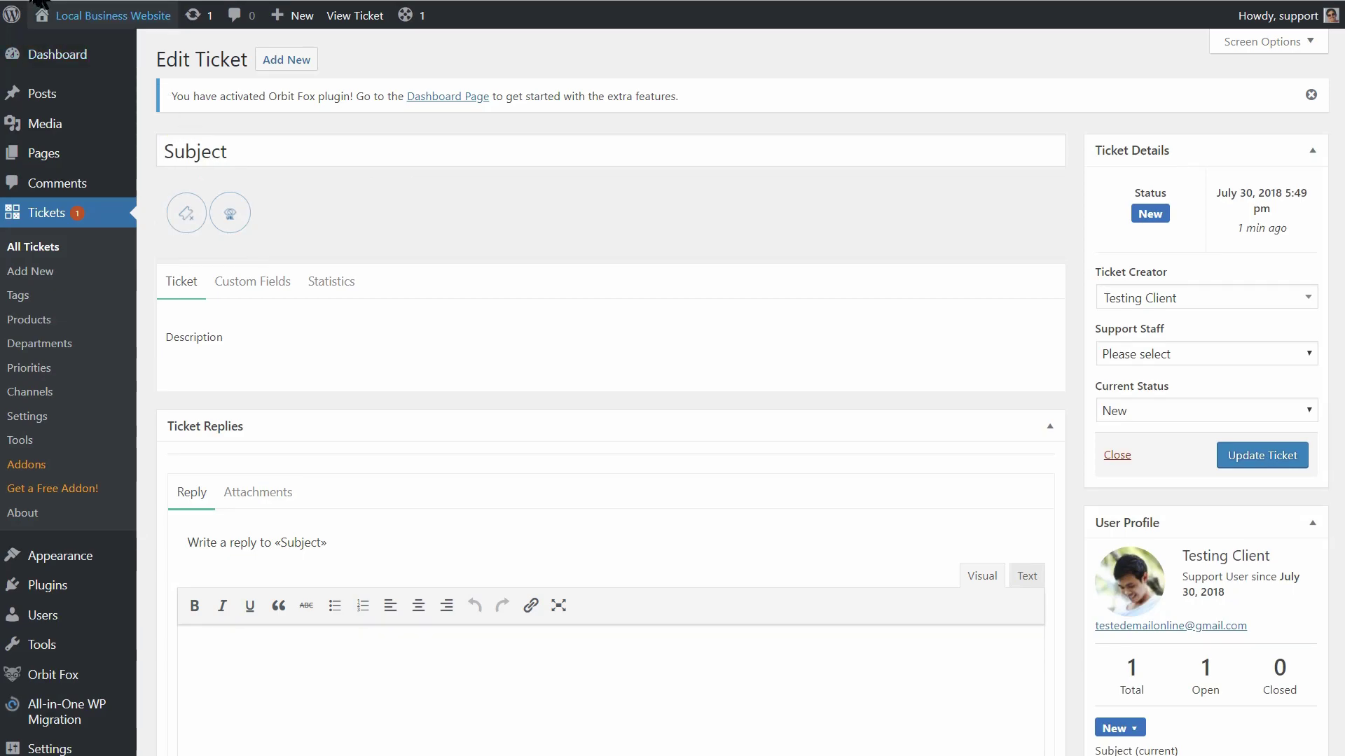
key("alt+Left")
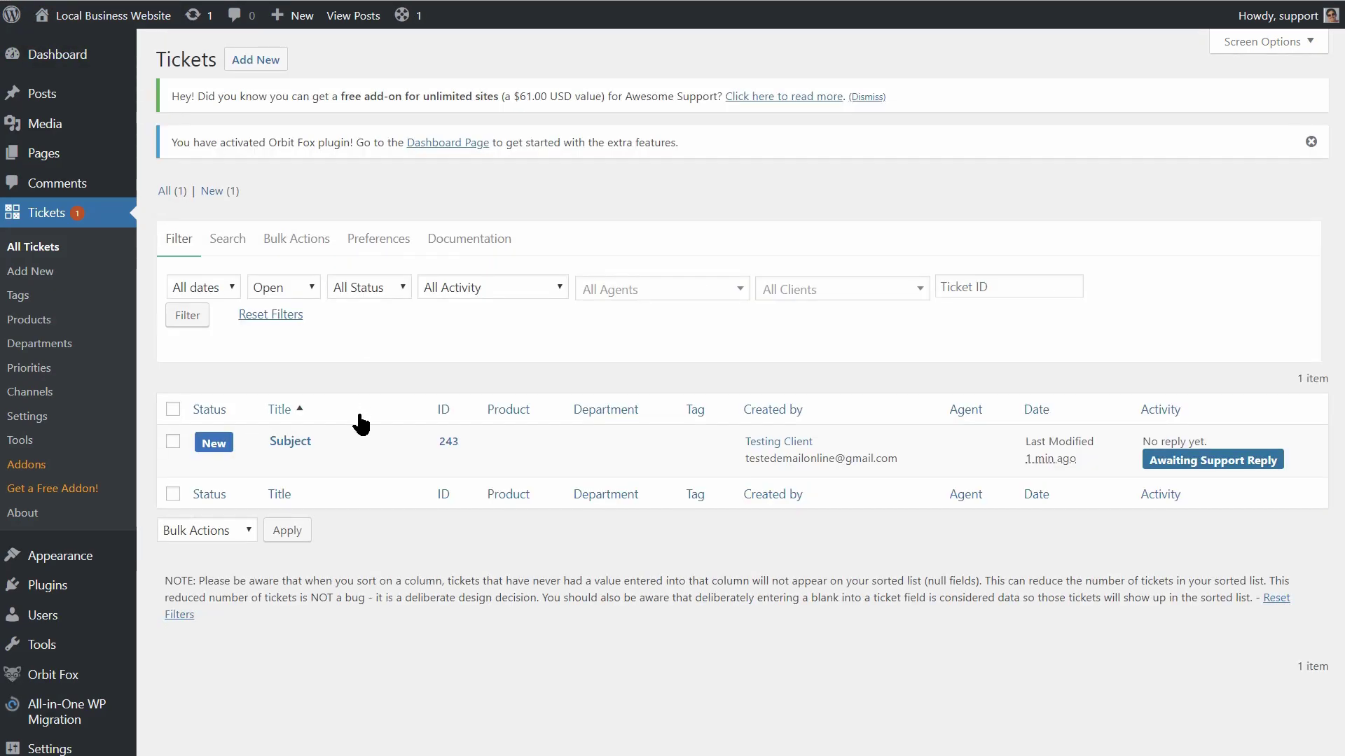
- Trash ticket #243, then restore it from the Trash
mouse_move(315, 449)
left_click(317, 464)
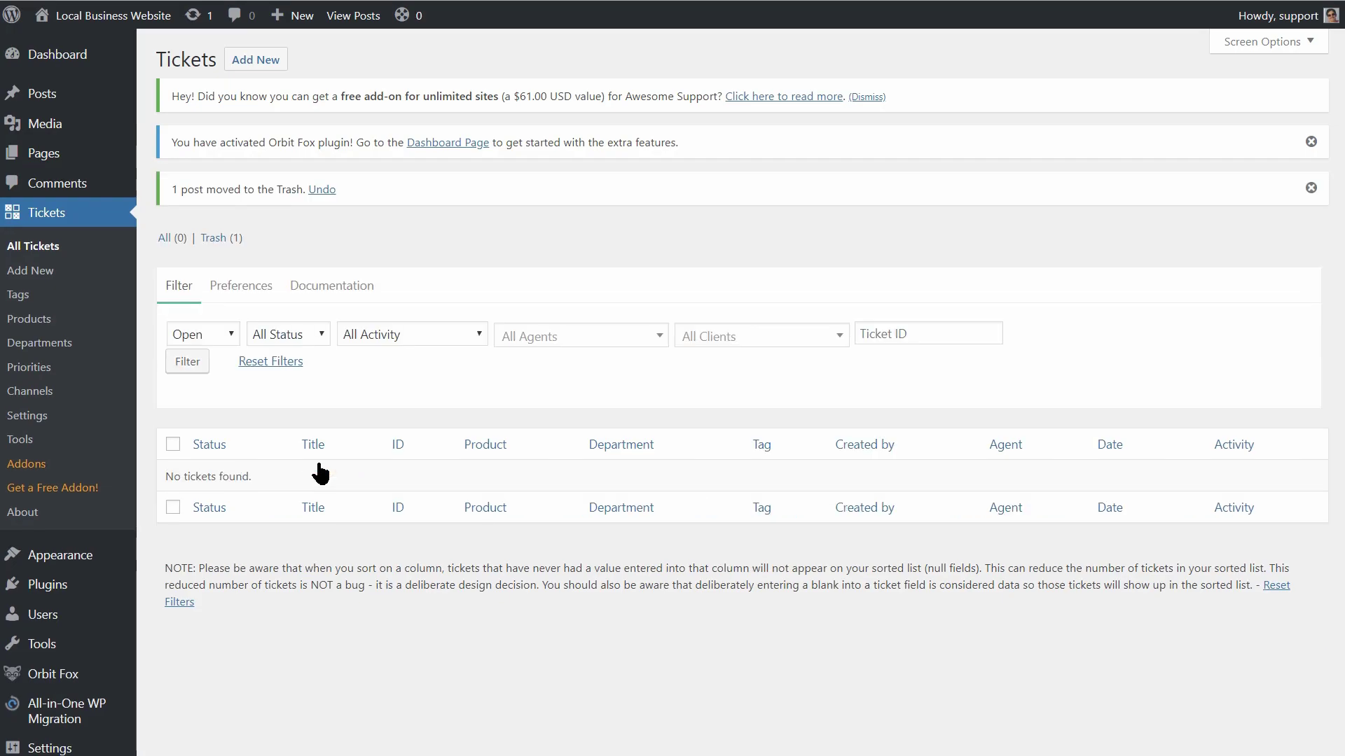
left_click(214, 239)
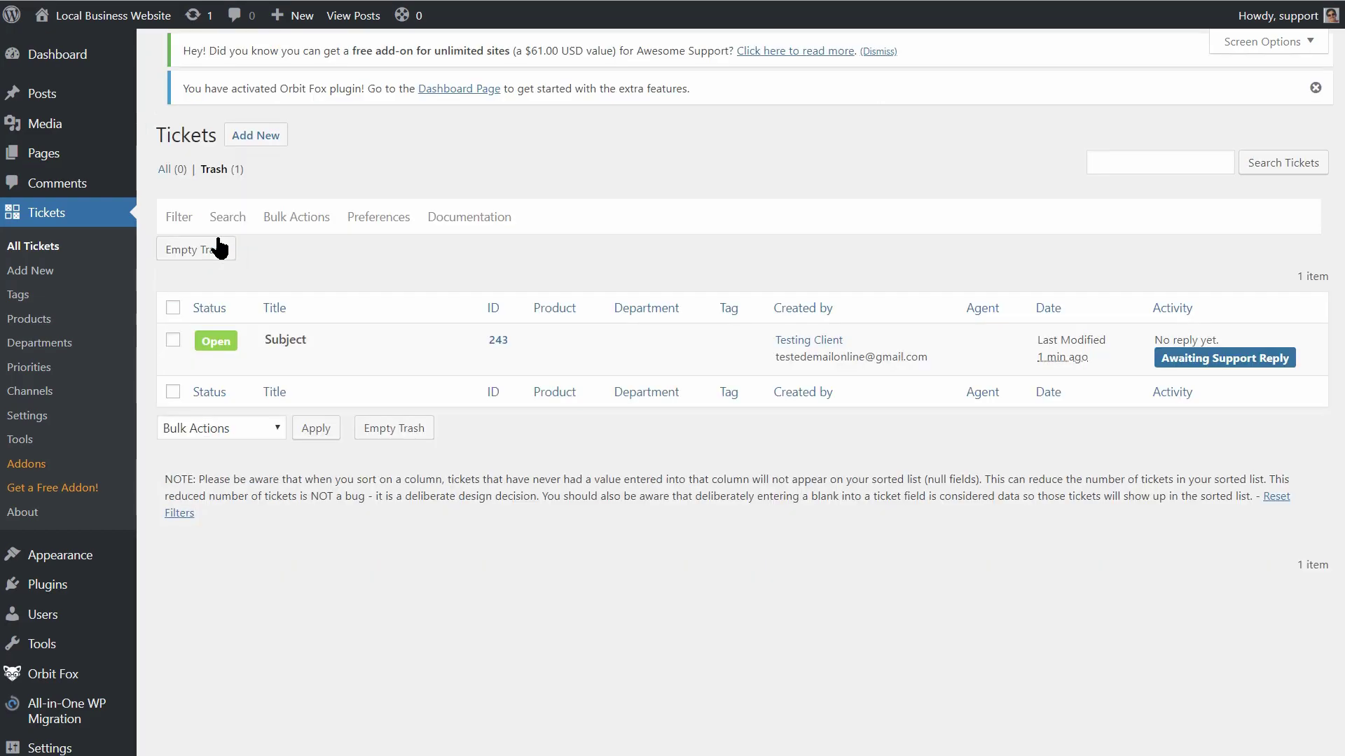
mouse_move(286, 467)
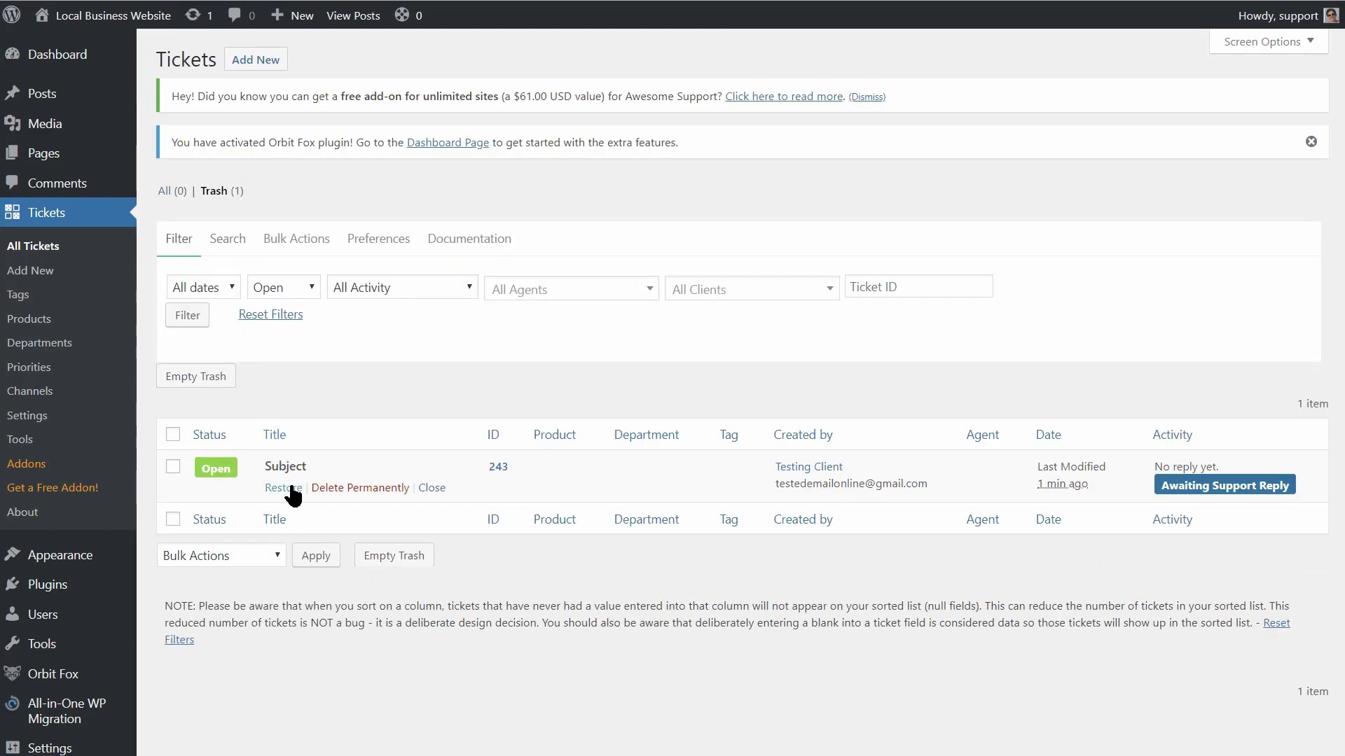
left_click(292, 490)
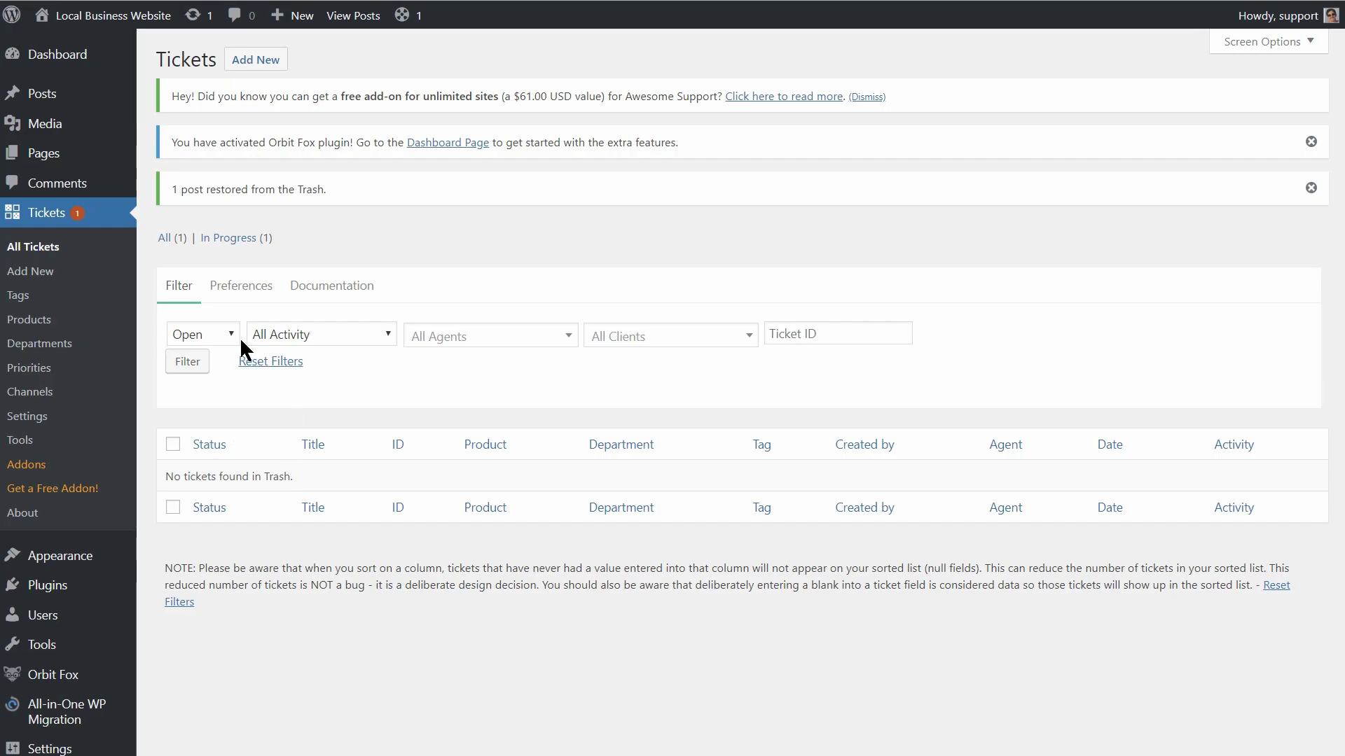
left_click(34, 247)
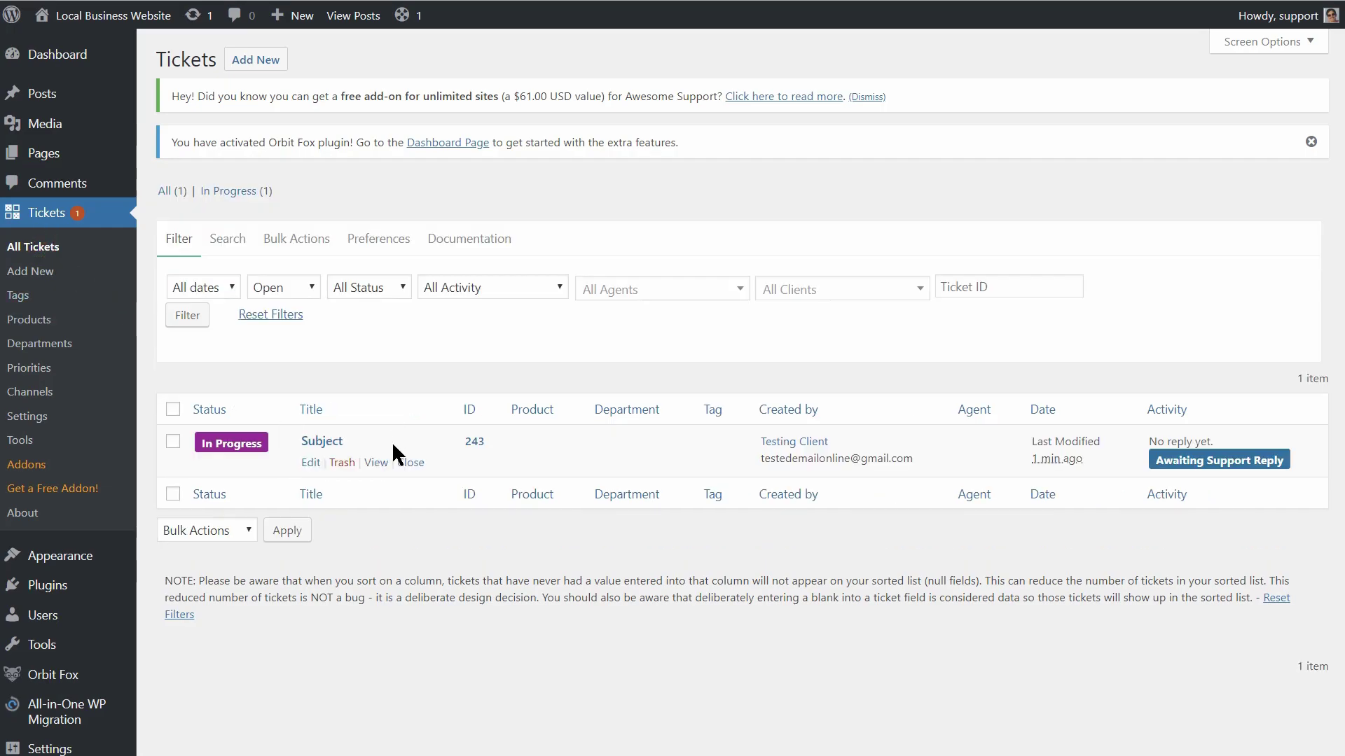
- Close ticket #243, filter the list to Closed tickets, and reopen it
left_click(411, 463)
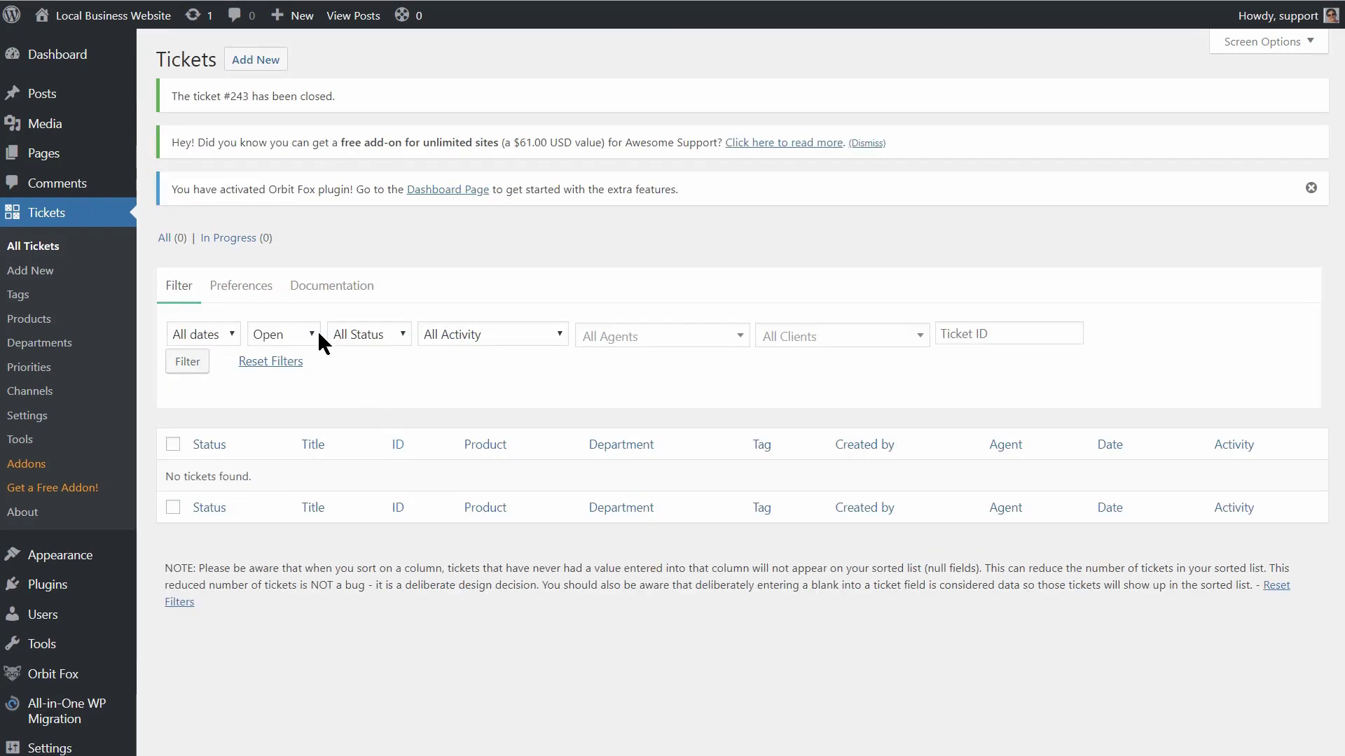
left_click(310, 333)
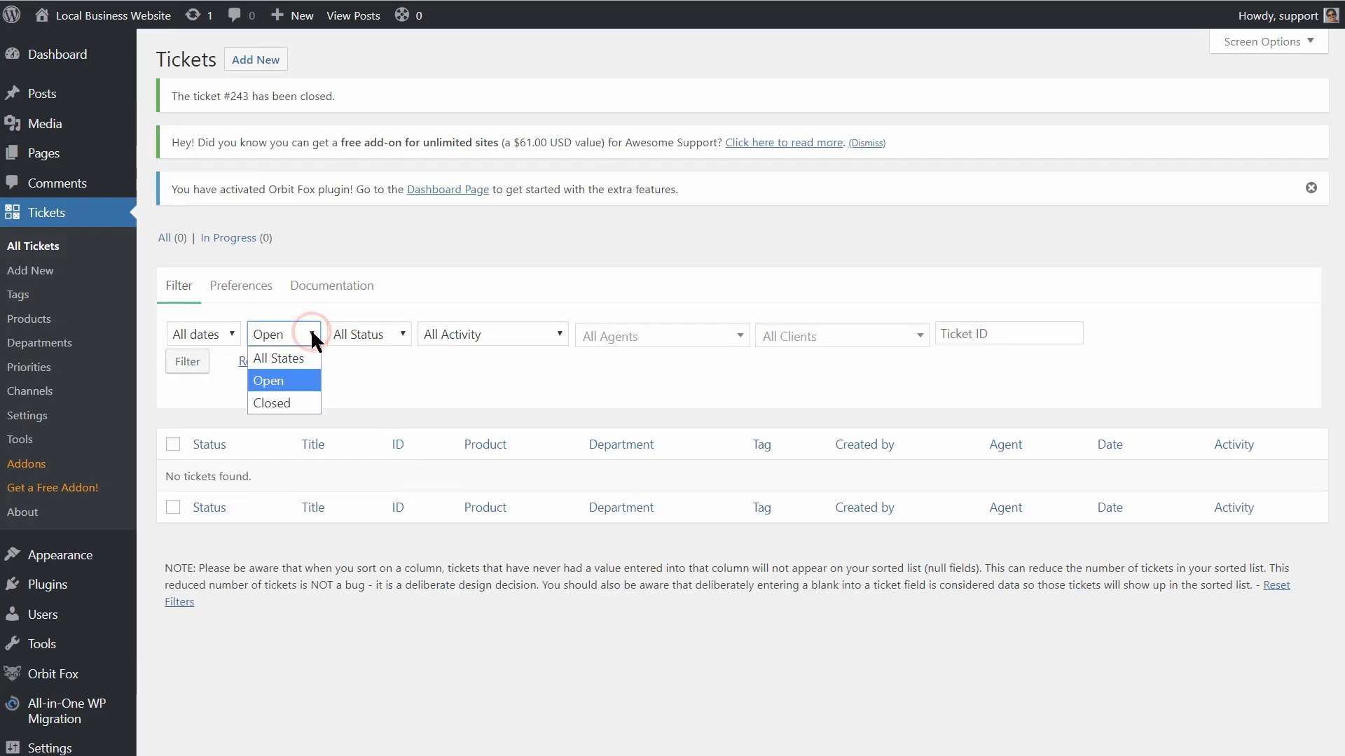
left_click(301, 405)
left_click(188, 354)
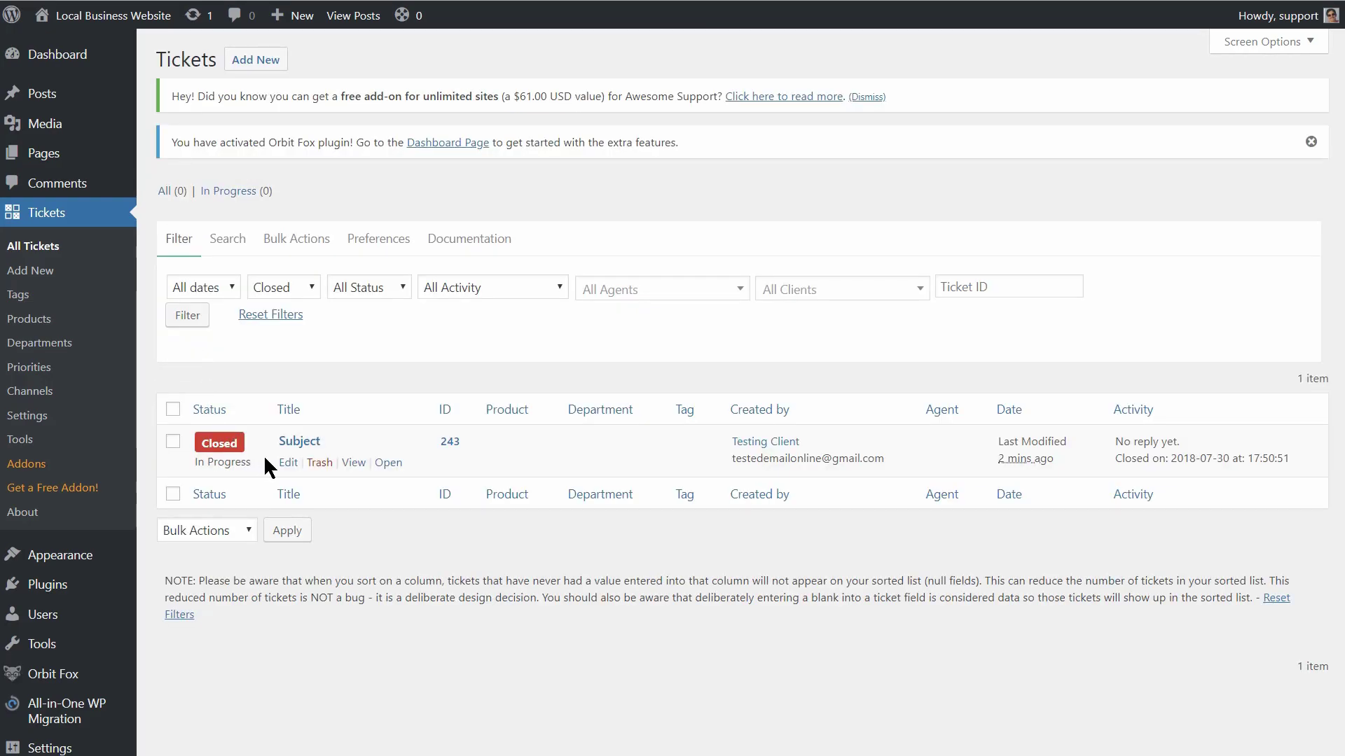
left_click(388, 463)
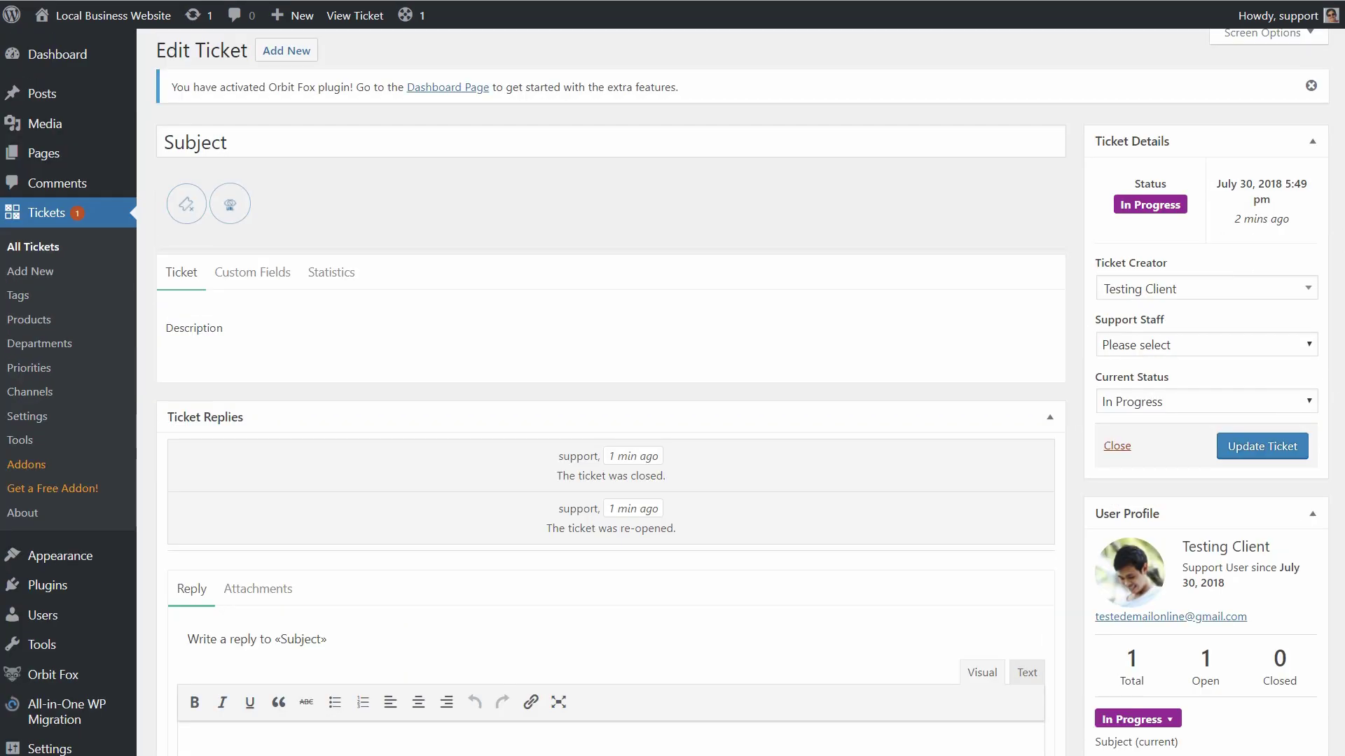
- Close ticket #243 and go back to the Tickets list showing In Progress tickets #249 and #247
scroll(1322, 666, "down", 7)
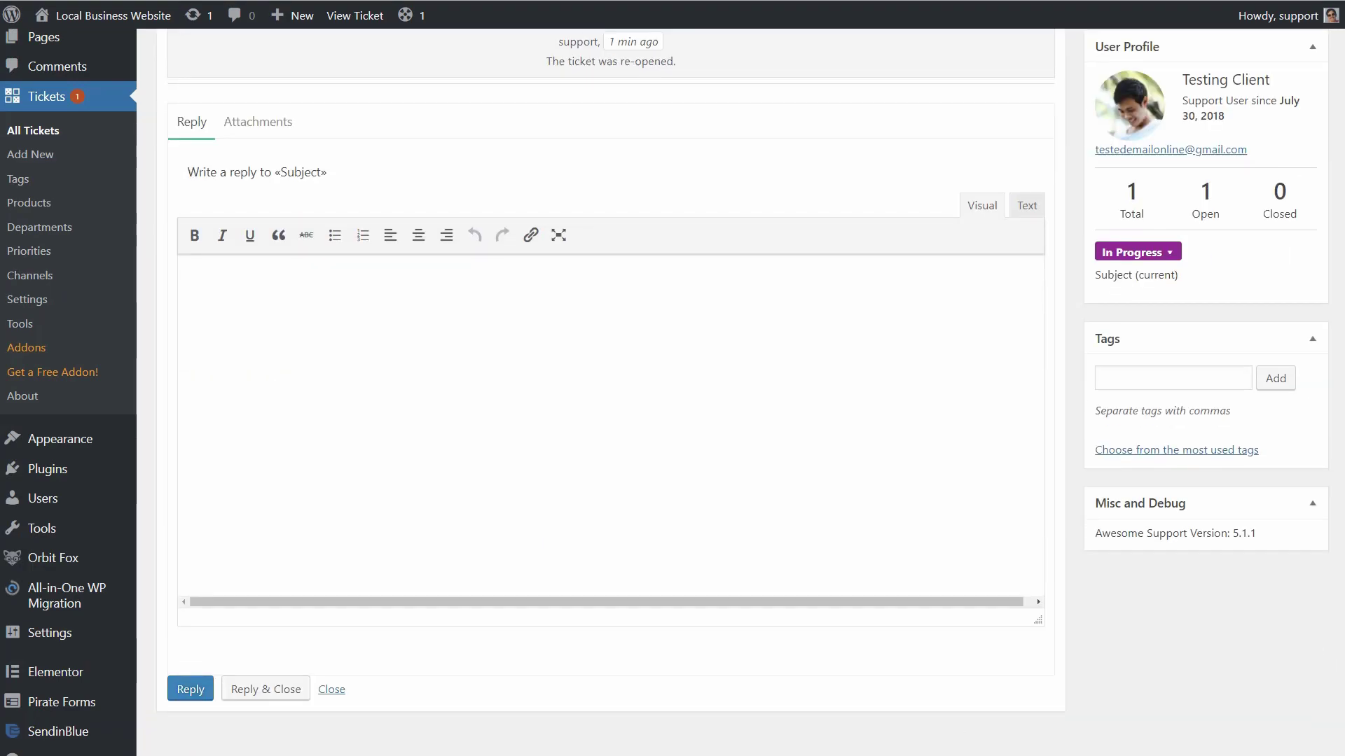
left_click(264, 693)
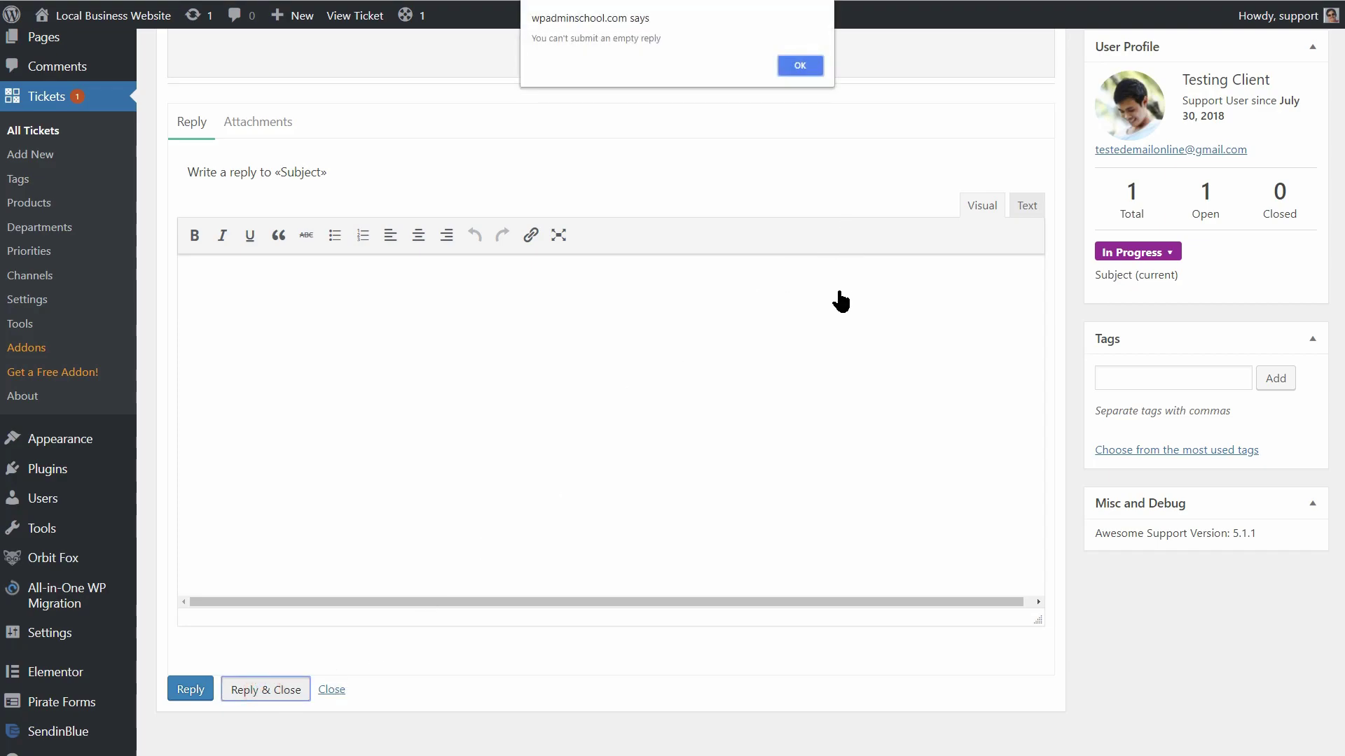
left_click(813, 65)
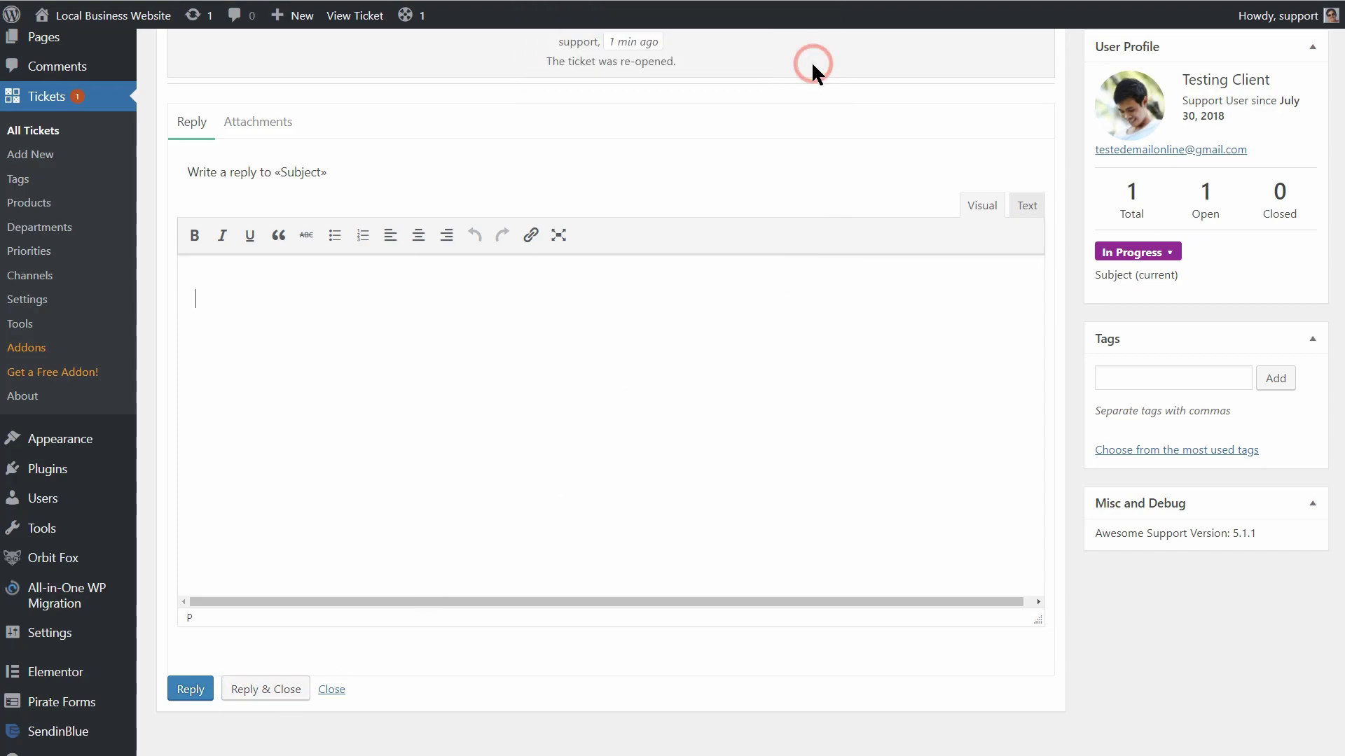
left_click(920, 283)
scroll(1227, 354, "up", 1)
scroll(1227, 353, "up", 5)
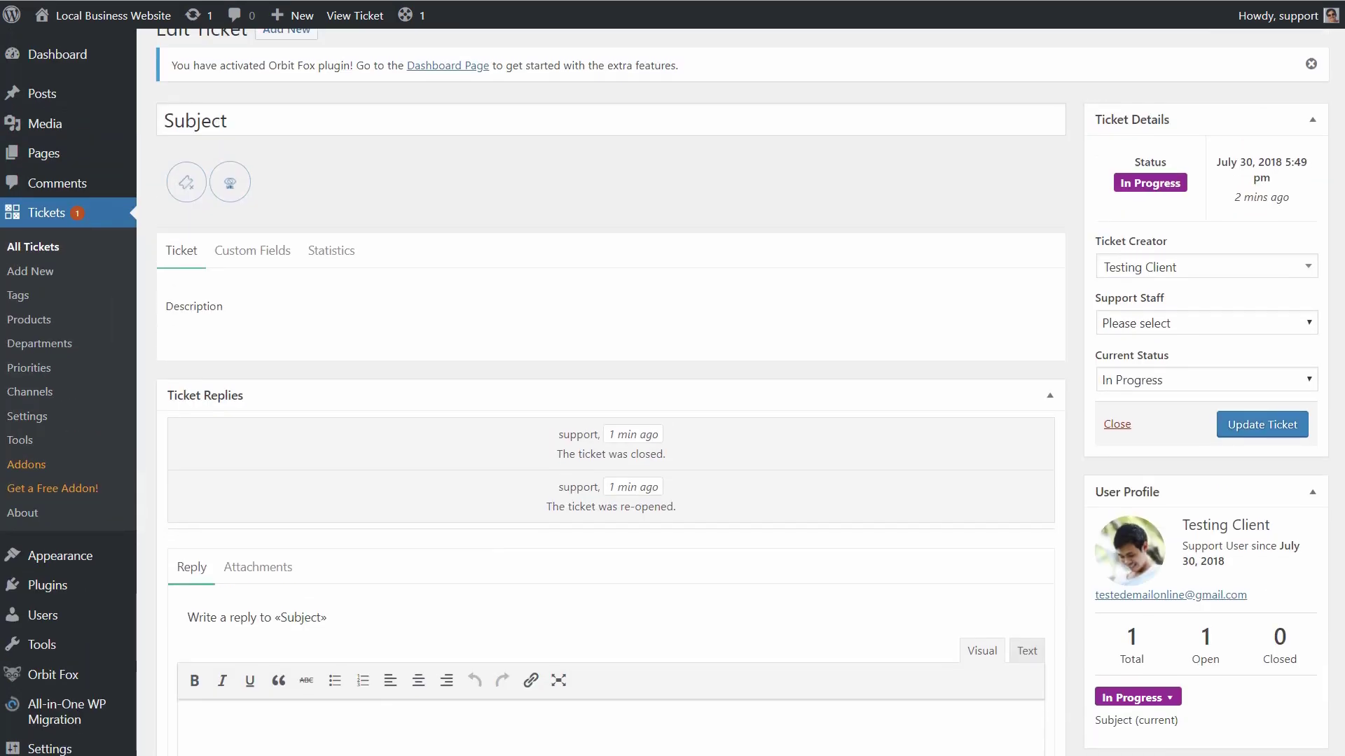
left_click(1113, 441)
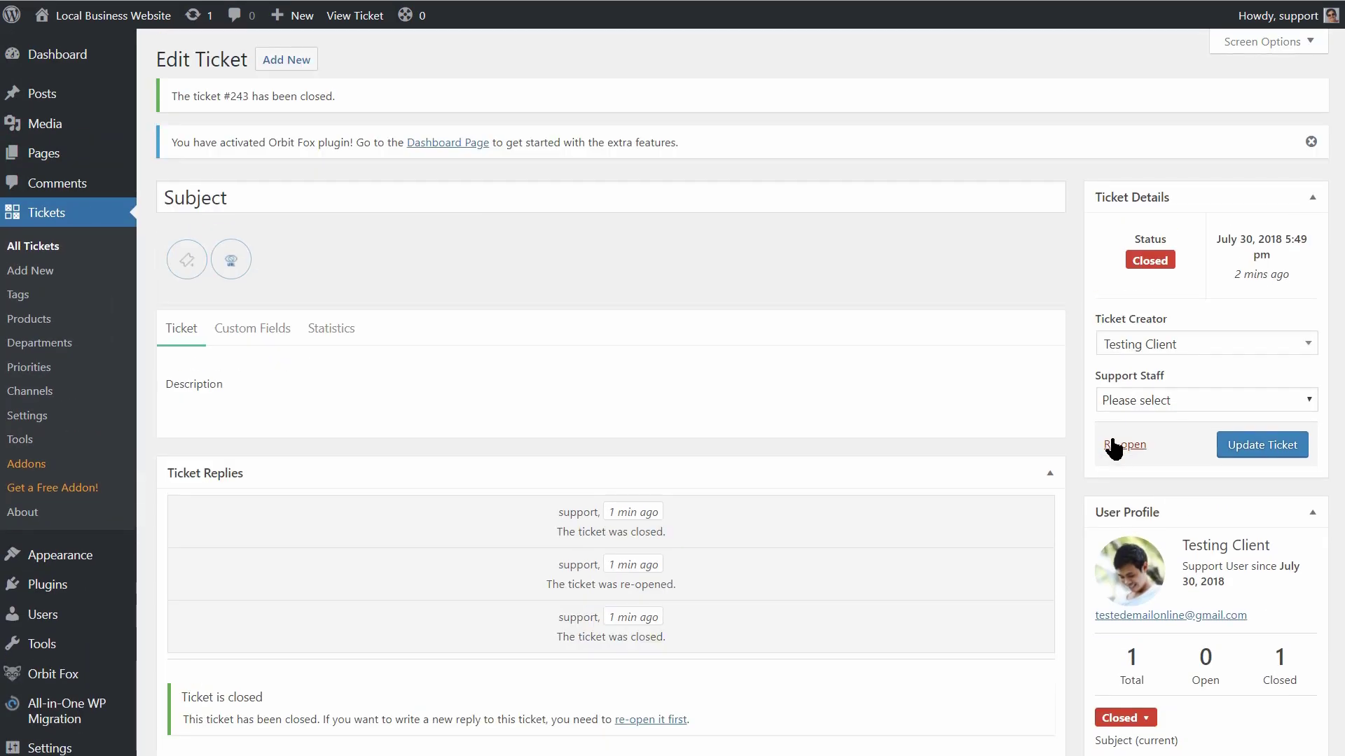
left_click(54, 250)
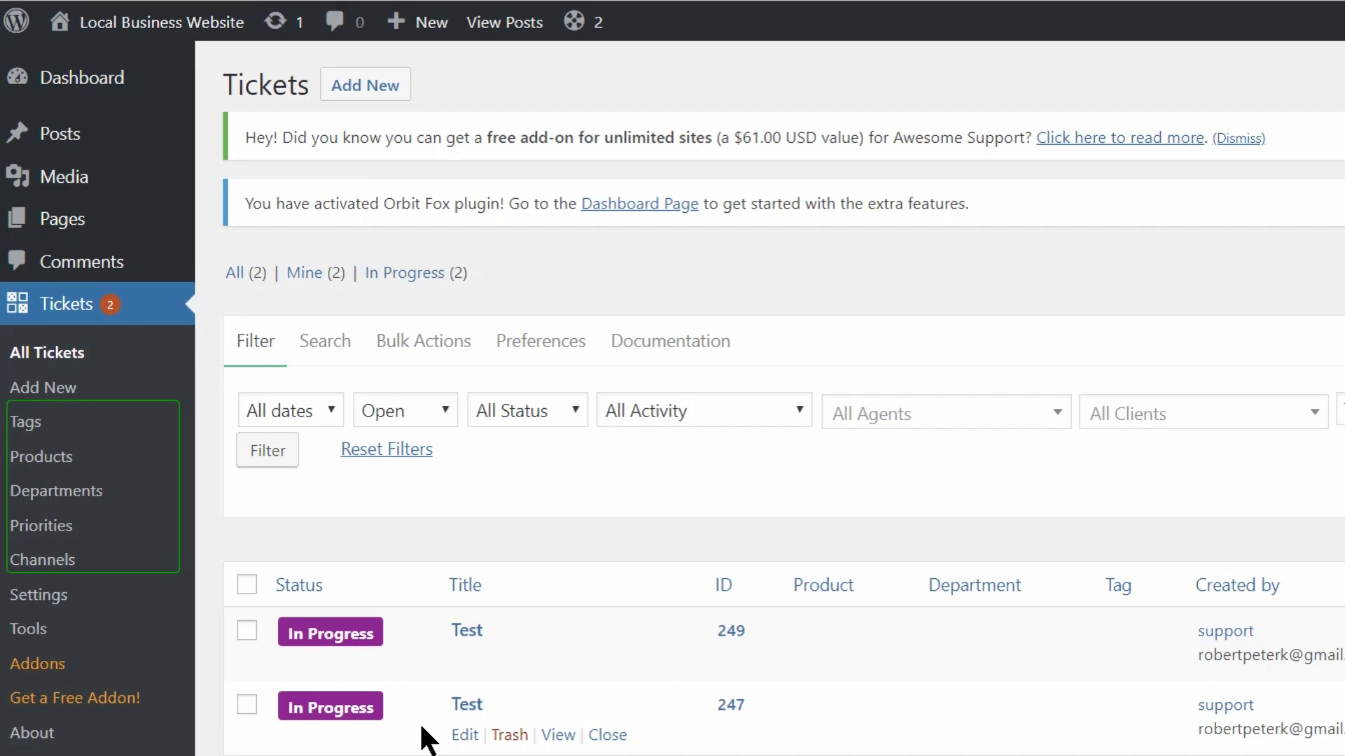
- Glance at ticket Tags, then add a Sales ticket department
left_click(26, 423)
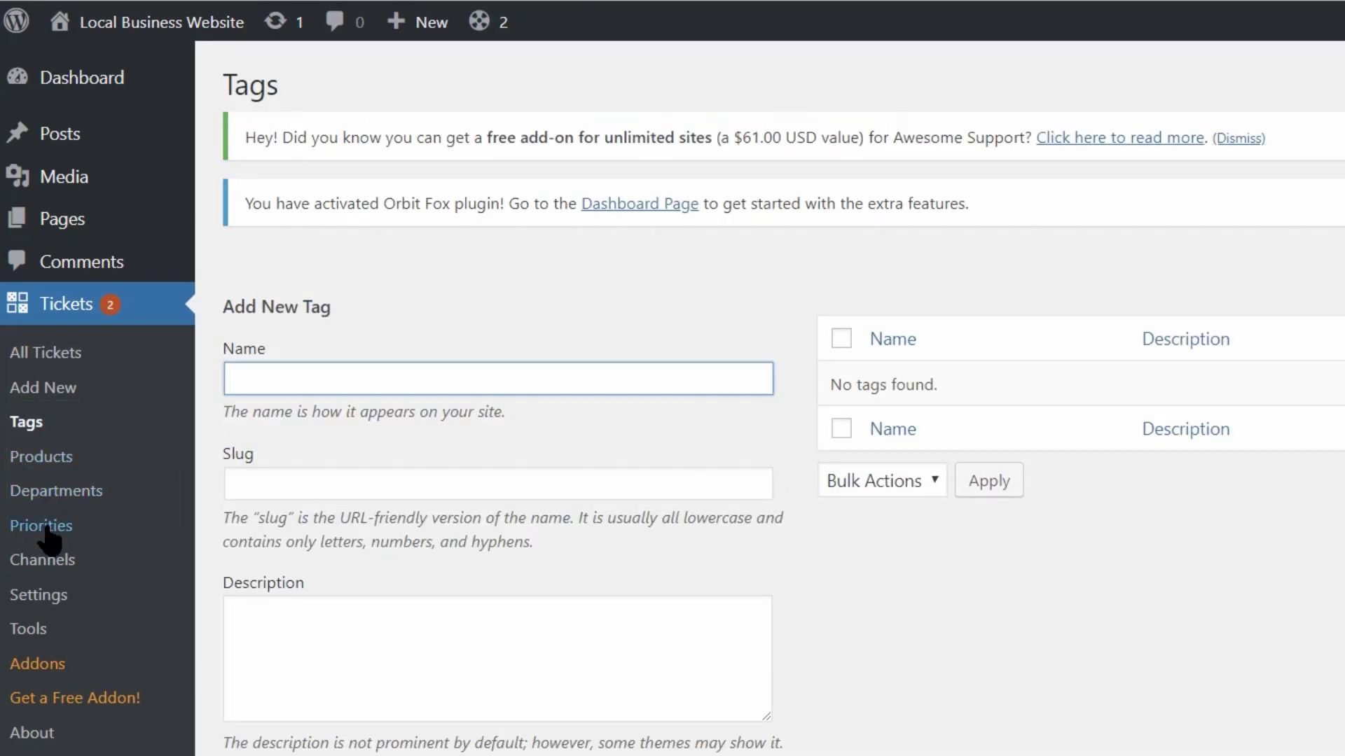
left_click(53, 491)
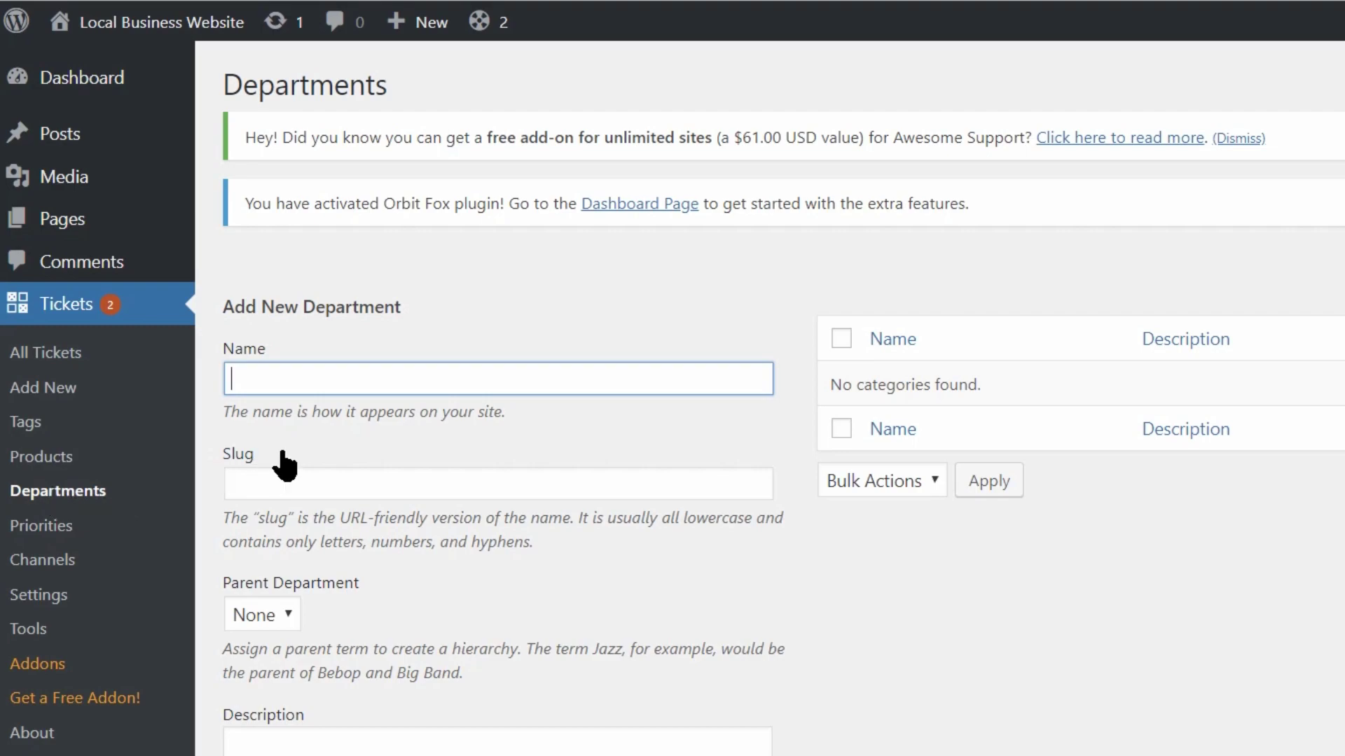
left_click(307, 381)
type("Sales")
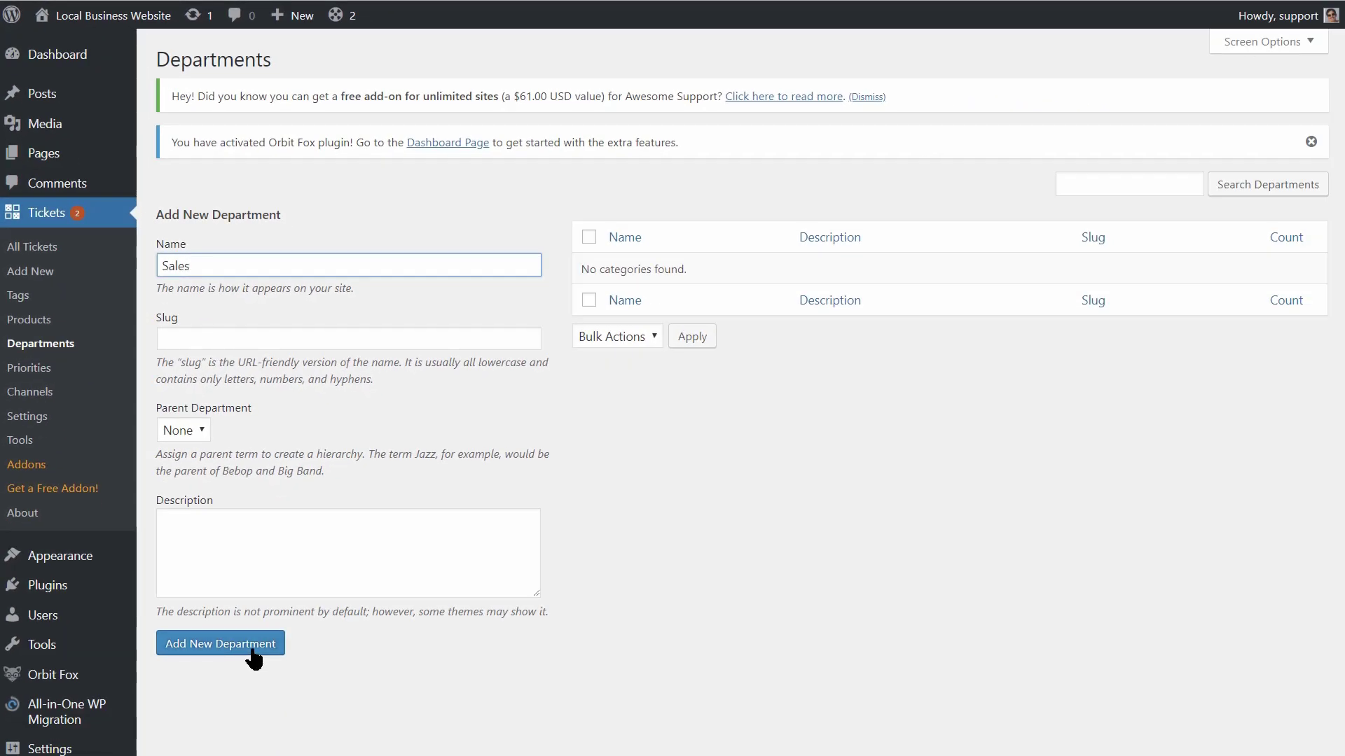
left_click(254, 652)
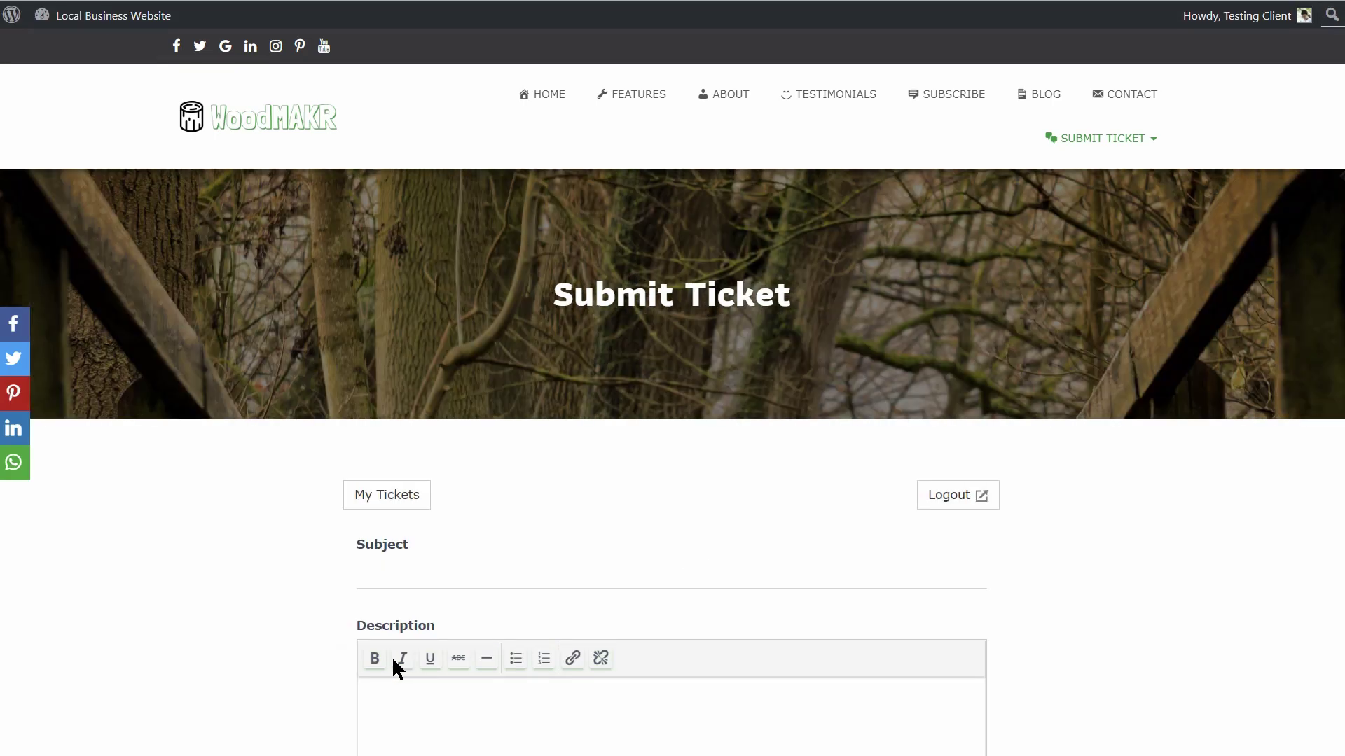
- Confirm Sales is listed in the Submit Ticket form's Department dropdown
scroll(392, 658, "down", 8)
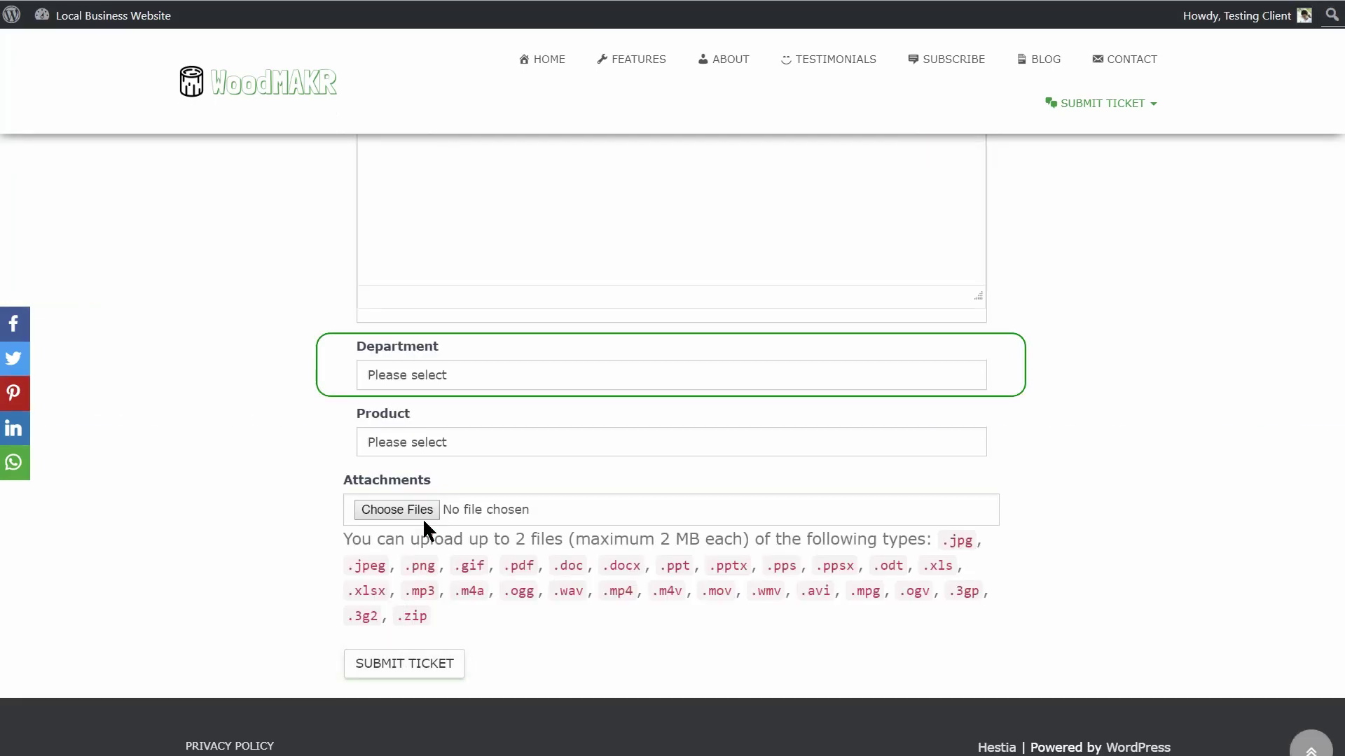
left_click(460, 375)
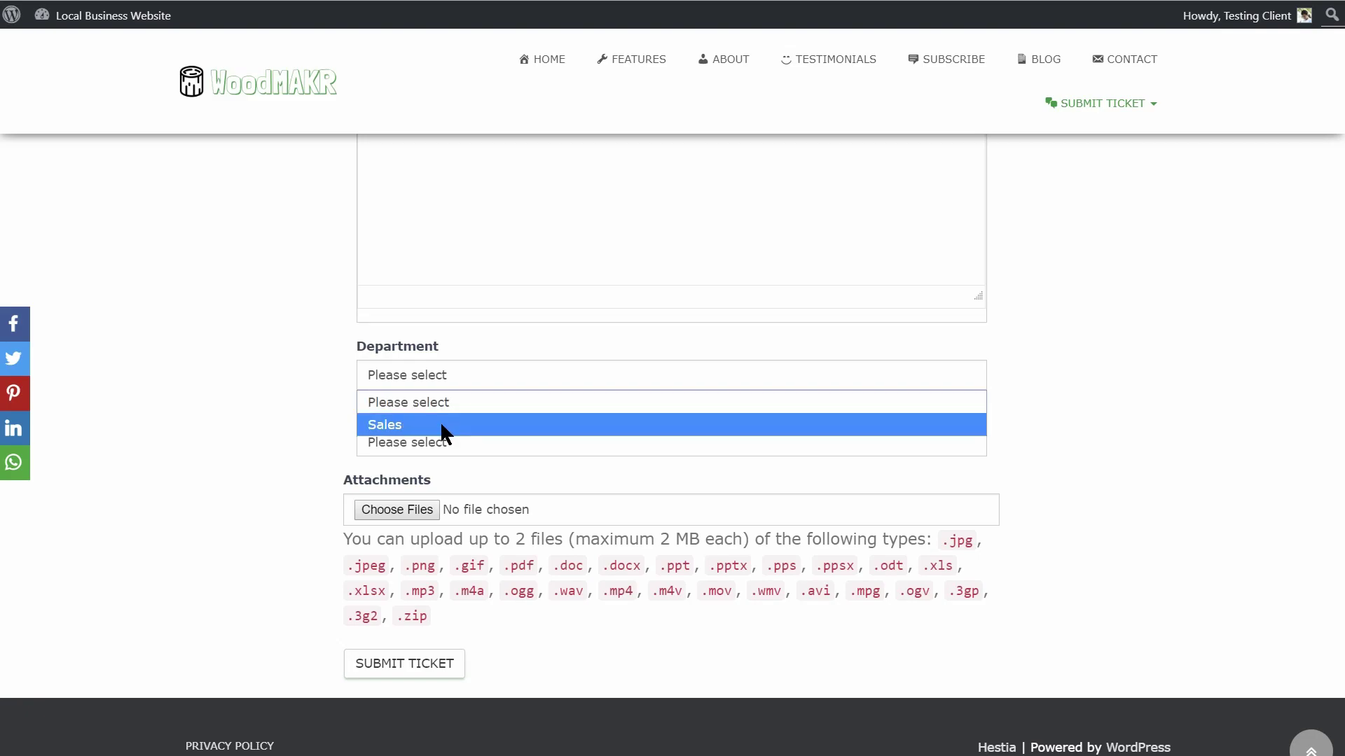
left_click(440, 376)
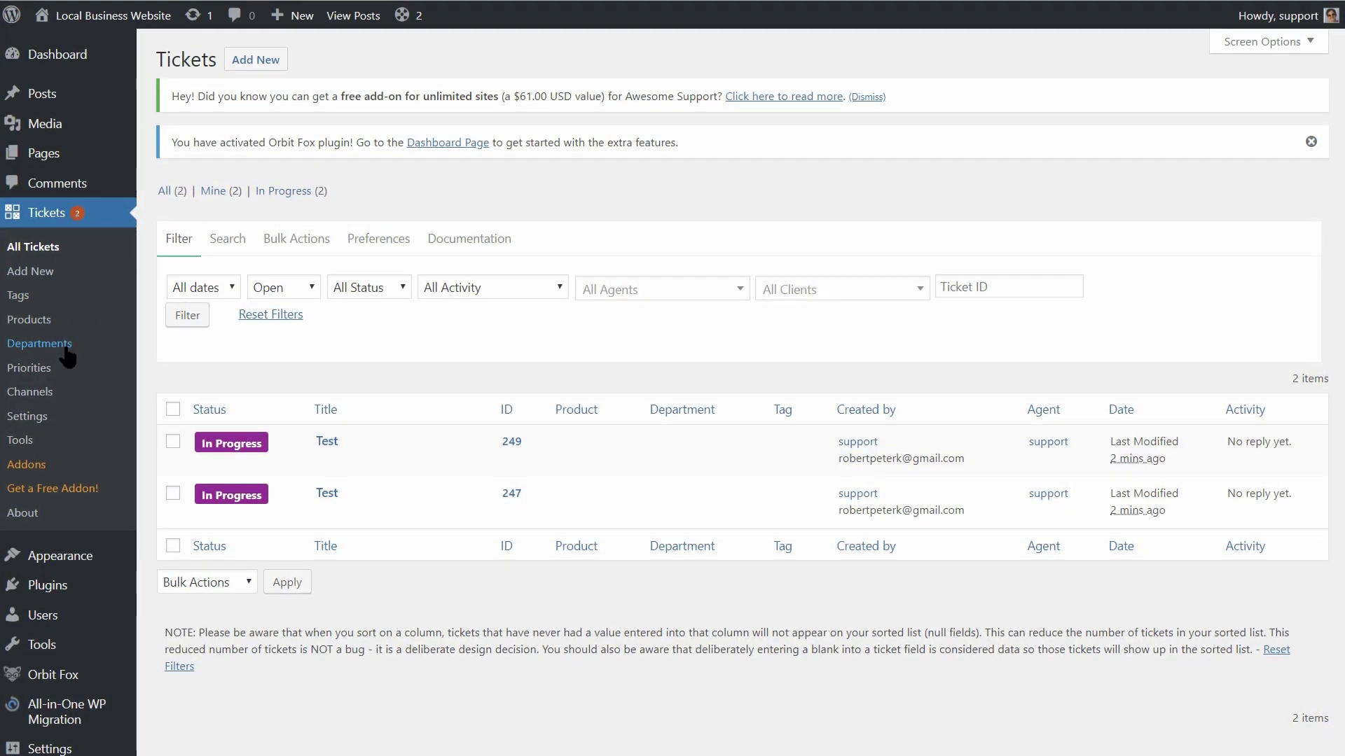
- Uncheck Enable departments management in Awesome Support settings and save the changes
left_click(23, 415)
left_click(391, 282)
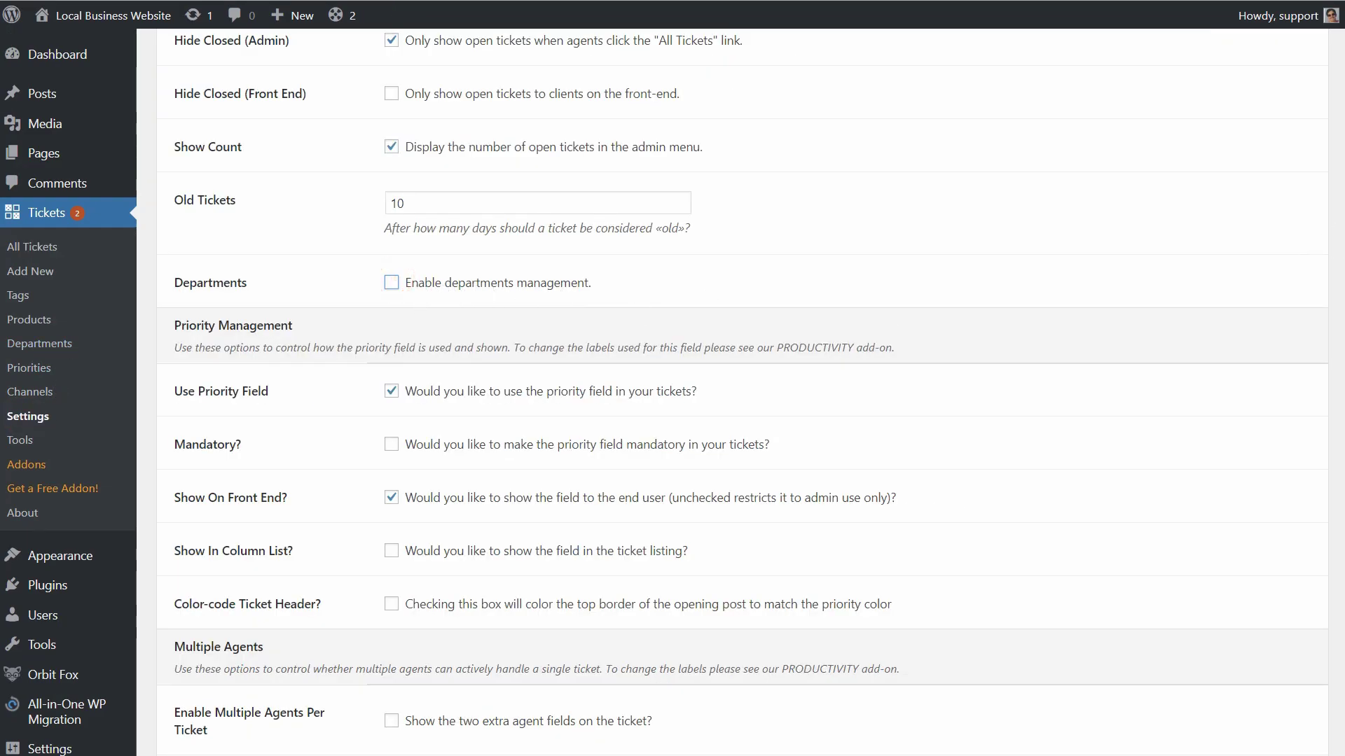
scroll(743, 393, "down", 10)
scroll(743, 392, "down", 10)
scroll(743, 393, "down", 5)
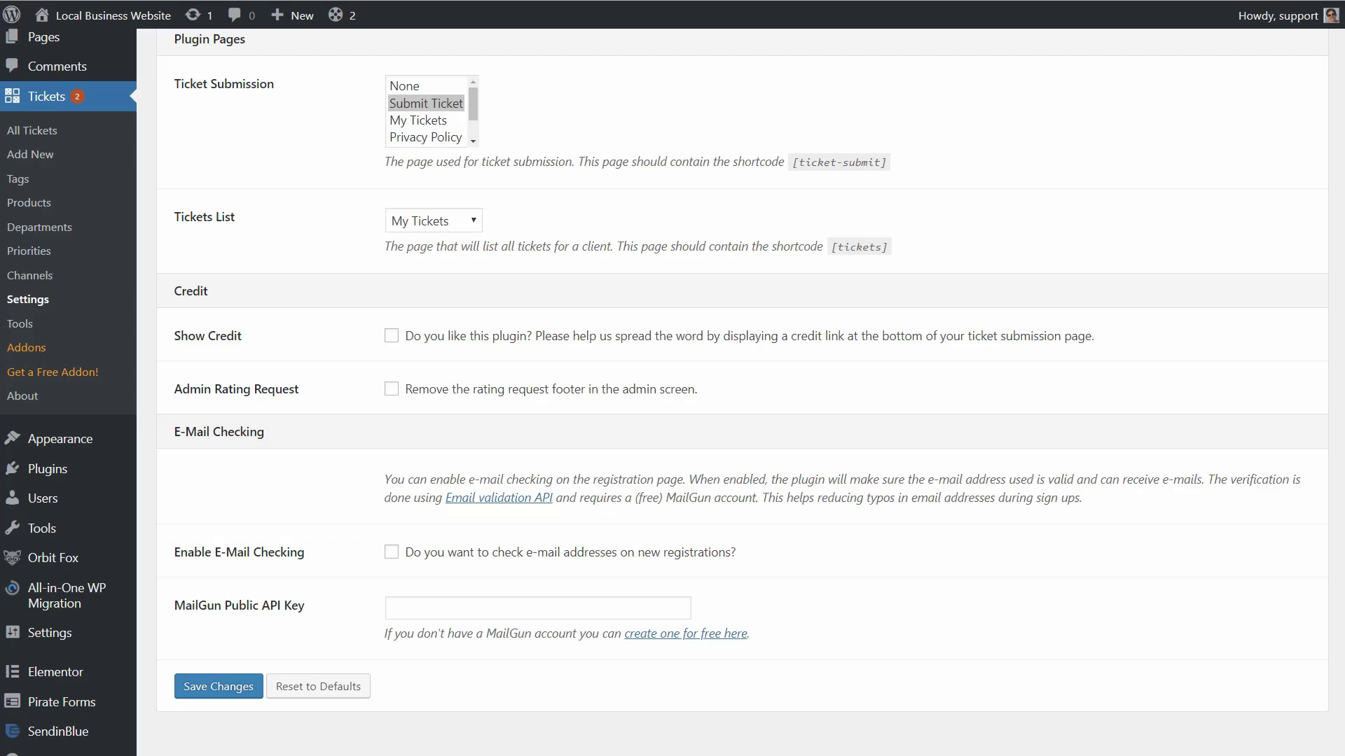
left_click(229, 693)
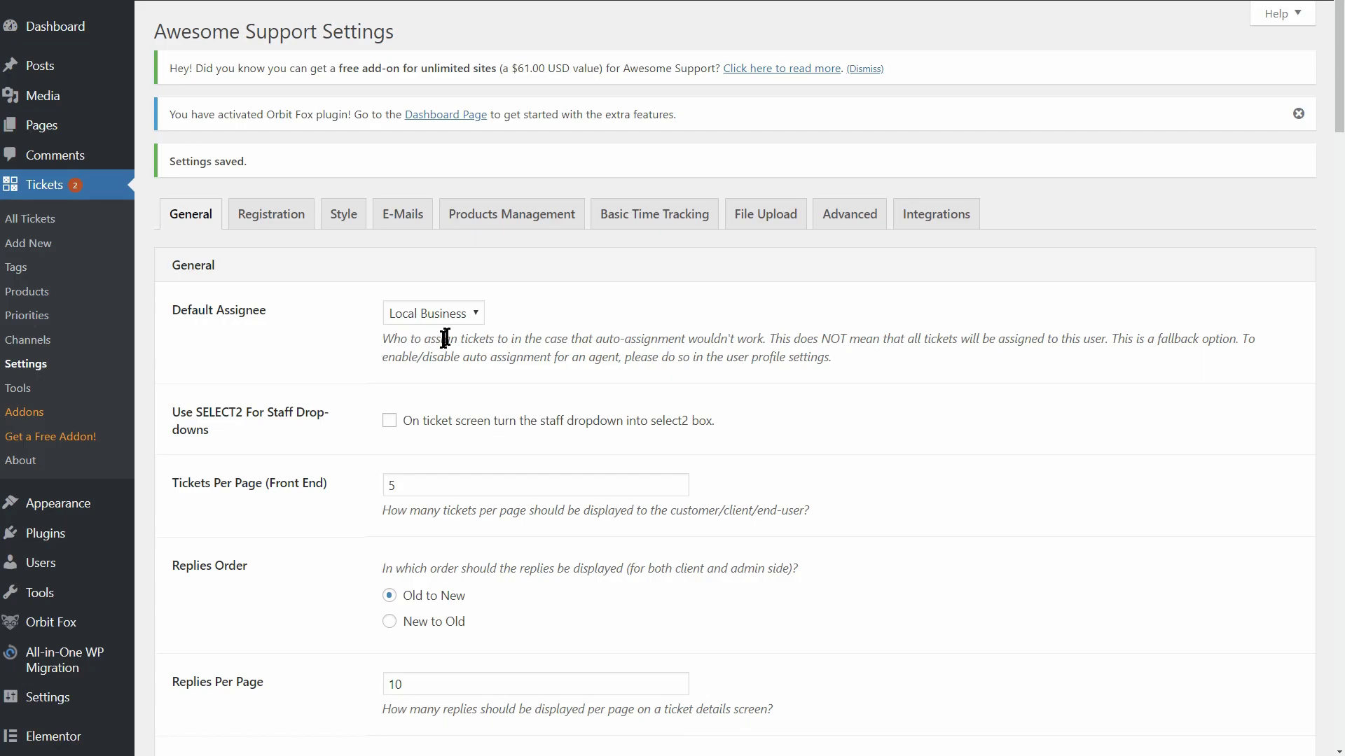
- Set Default Assignee to support and front-end Tickets Per Page from 5 to 7
left_click(474, 313)
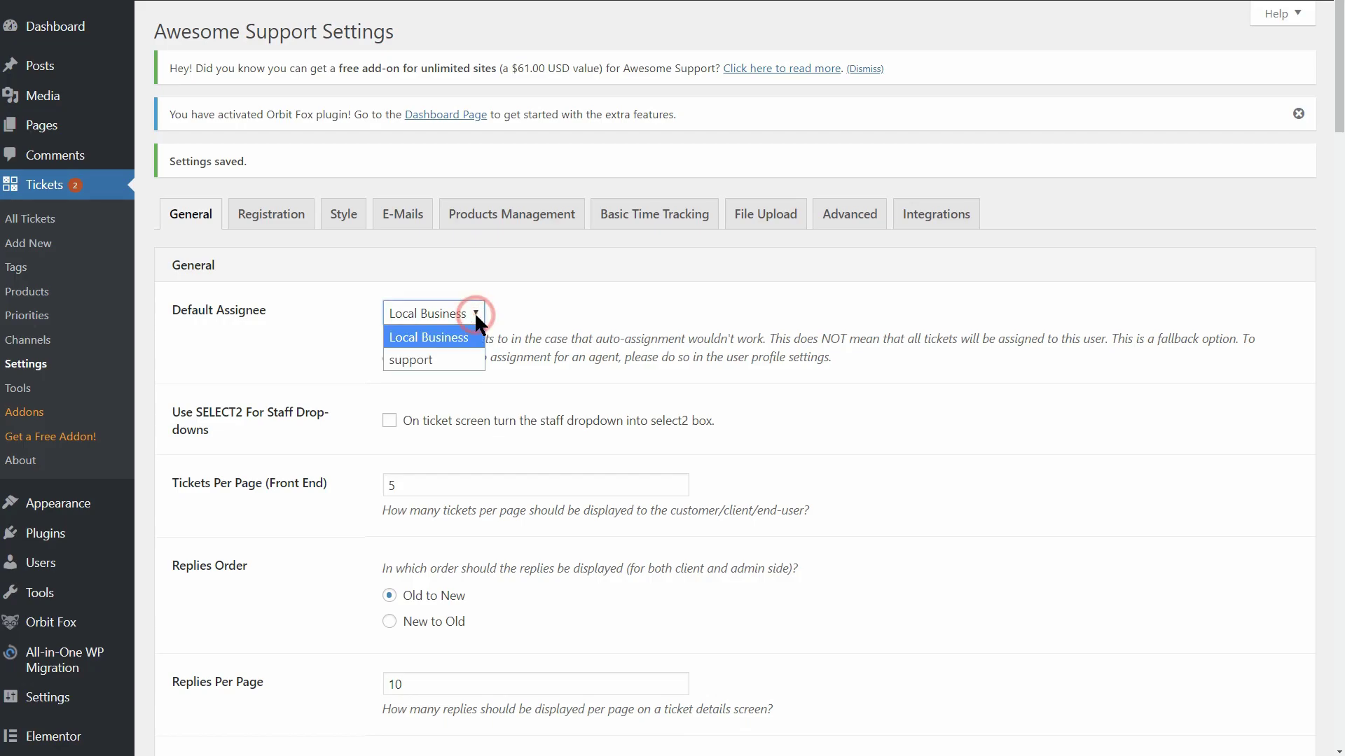
left_click(467, 361)
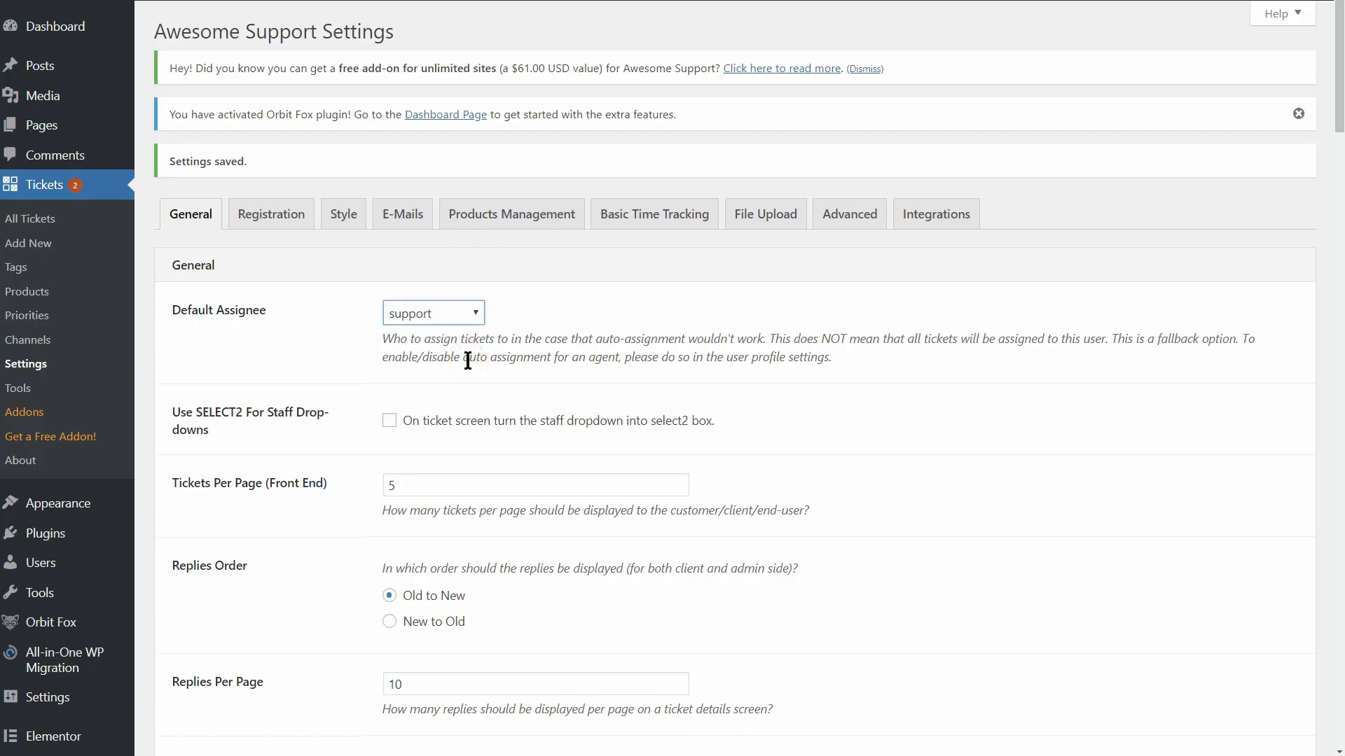
middle_click(366, 359)
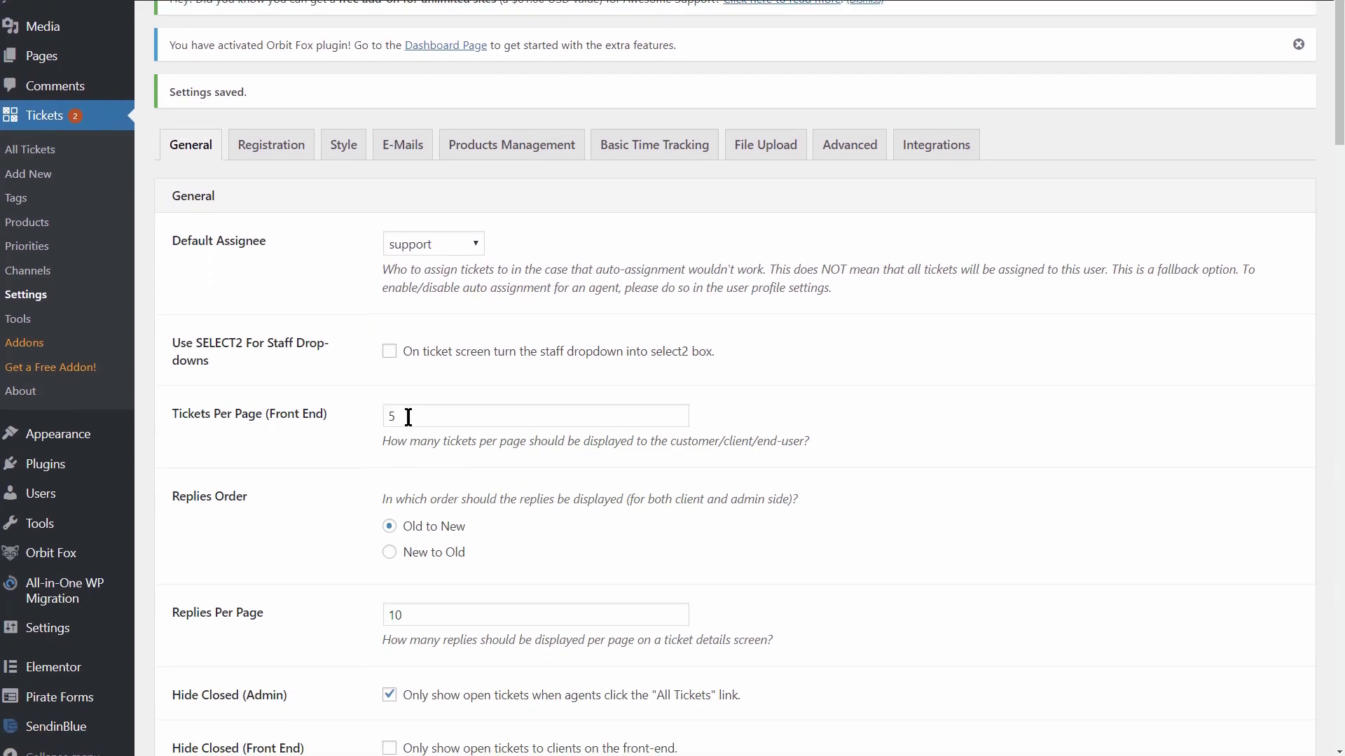
left_click(409, 417)
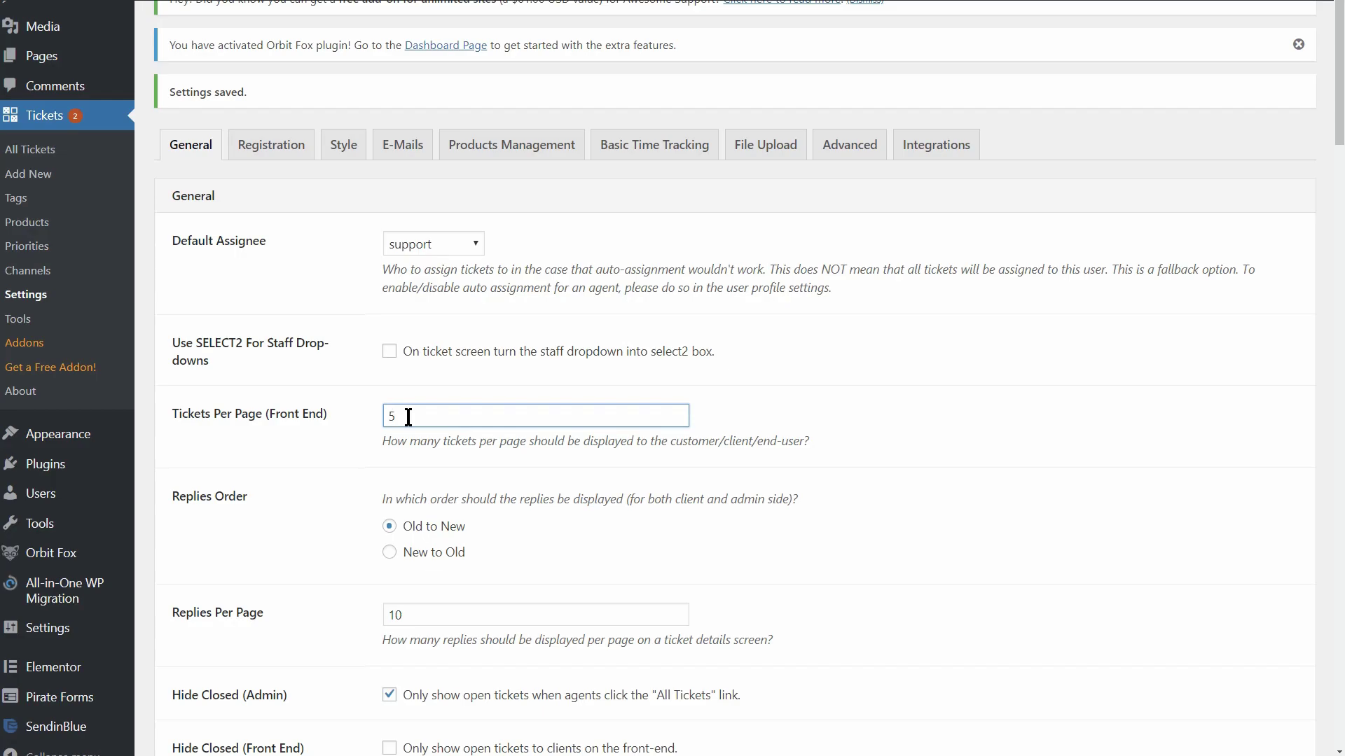
left_click_drag(408, 416, 382, 421)
middle_click(363, 587)
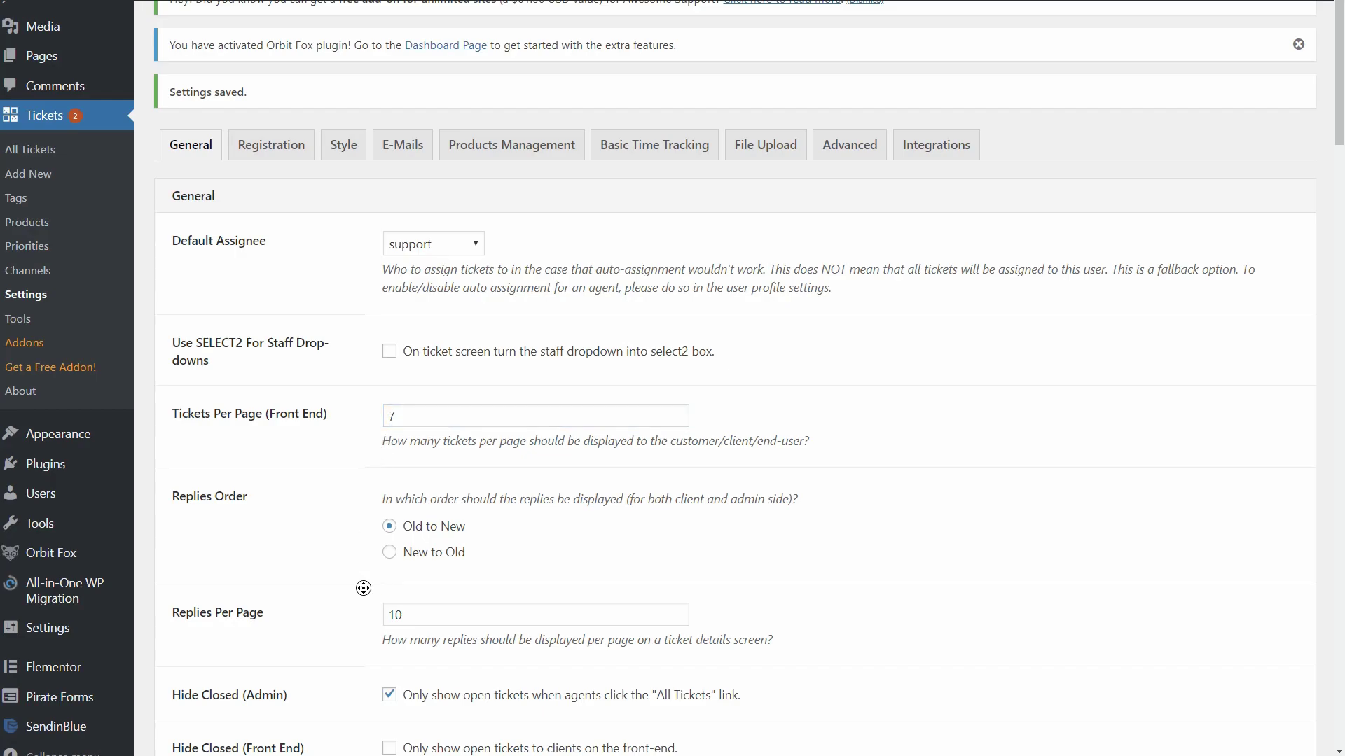
- Toggle the Hide Closed and open-ticket count options, leaving them as they were
scroll(363, 588, "down", 3)
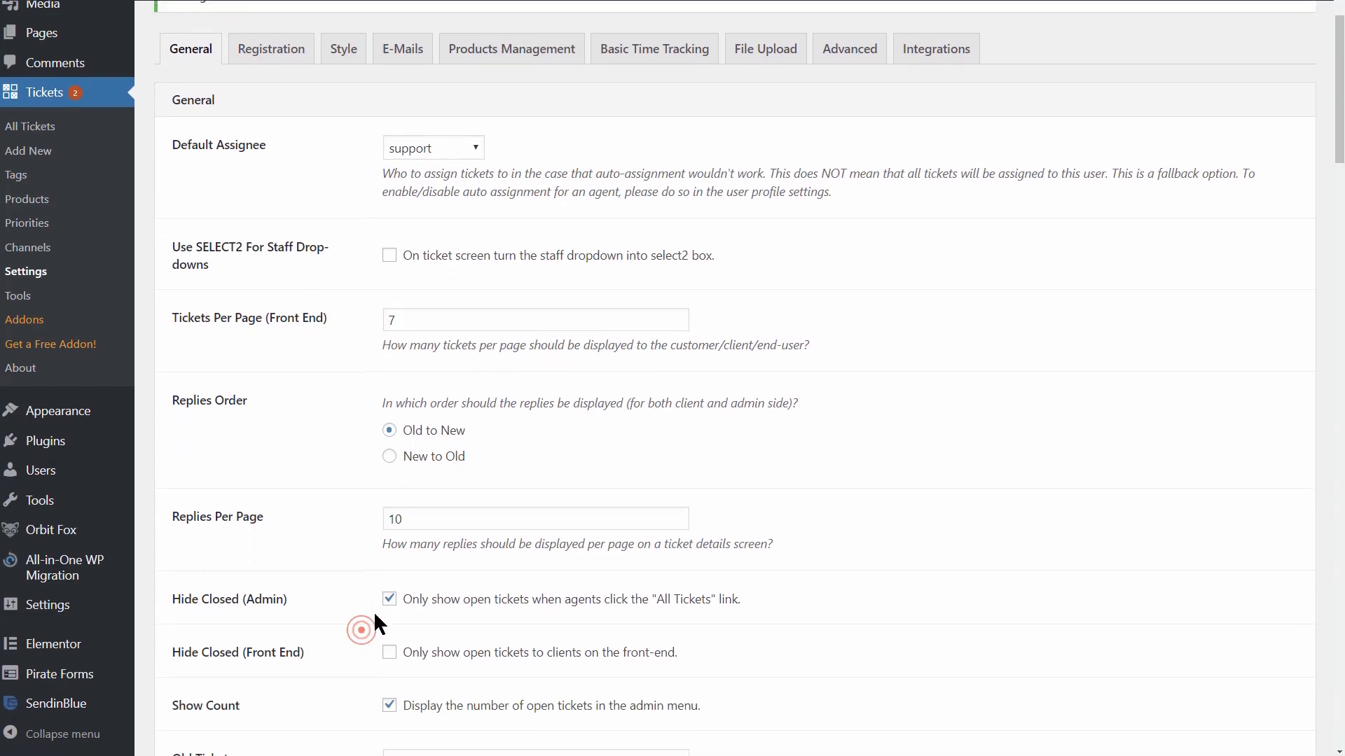
left_click(413, 520)
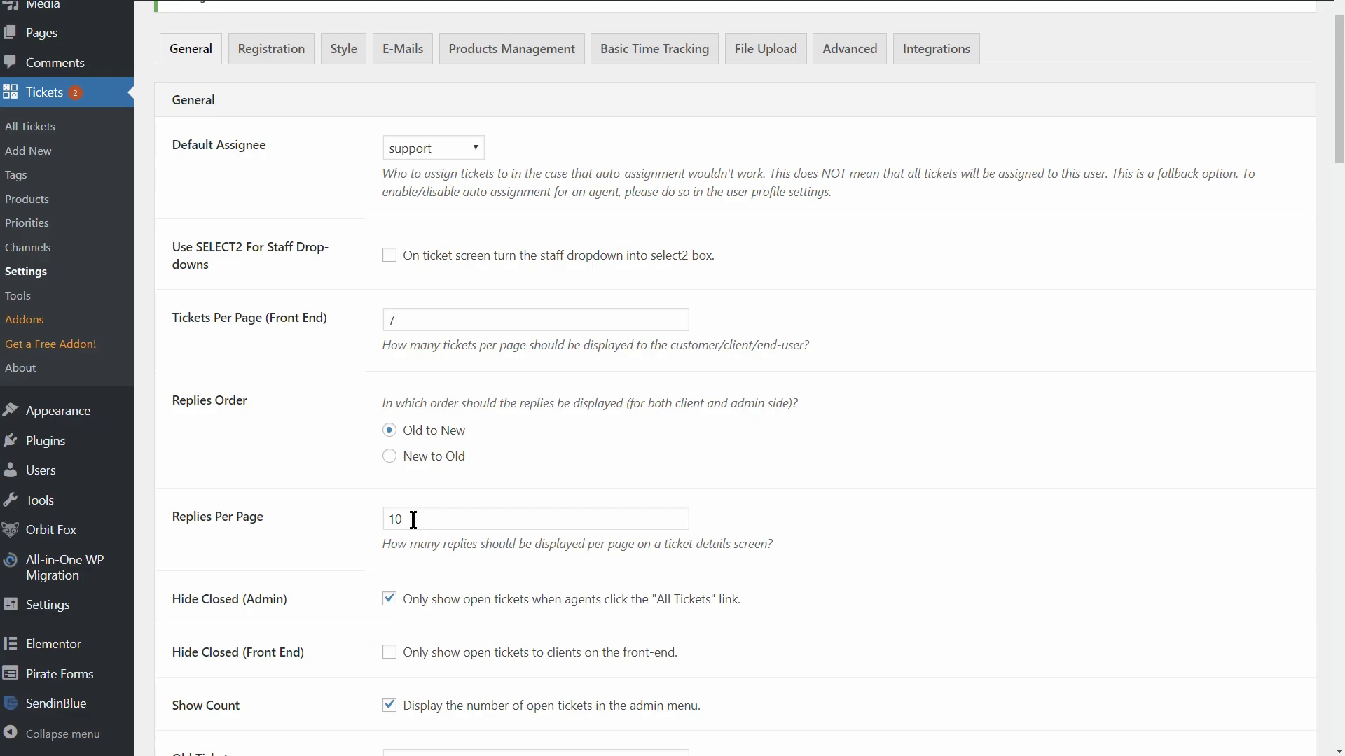
left_click(389, 600)
left_click(389, 600)
left_click(390, 658)
scroll(351, 653, "down", 5)
key("Tab")
key("space")
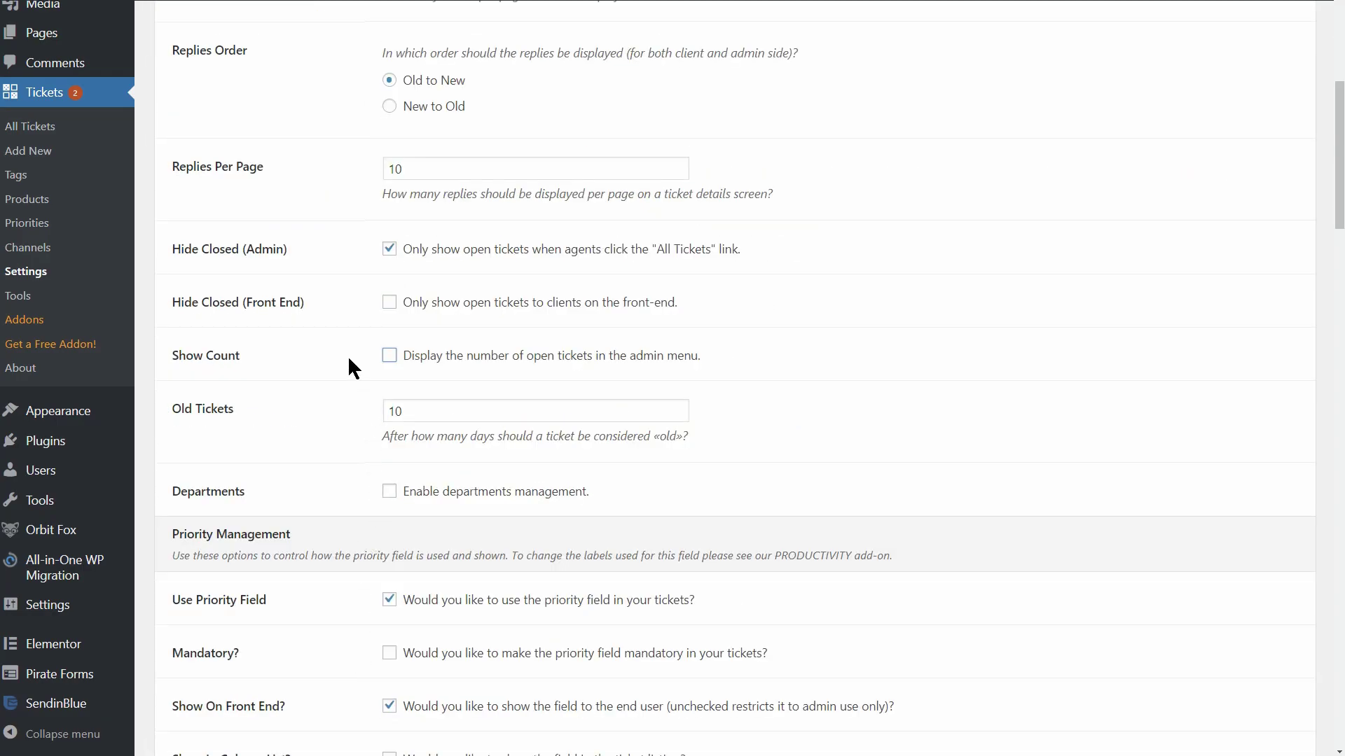
left_click(390, 355)
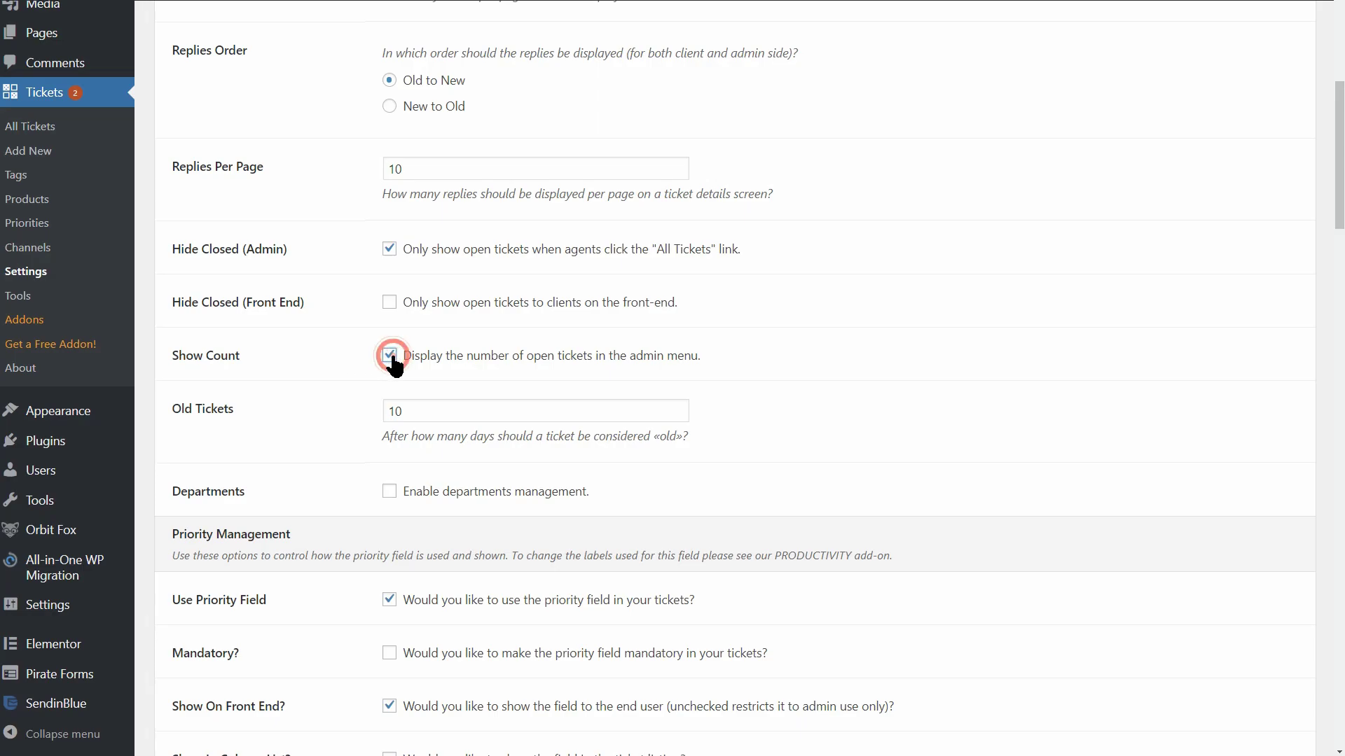
middle_click(349, 360)
- Enable colour-coded ticket headers by priority, keeping departments off and the priority field on
scroll(349, 359, "down", 3)
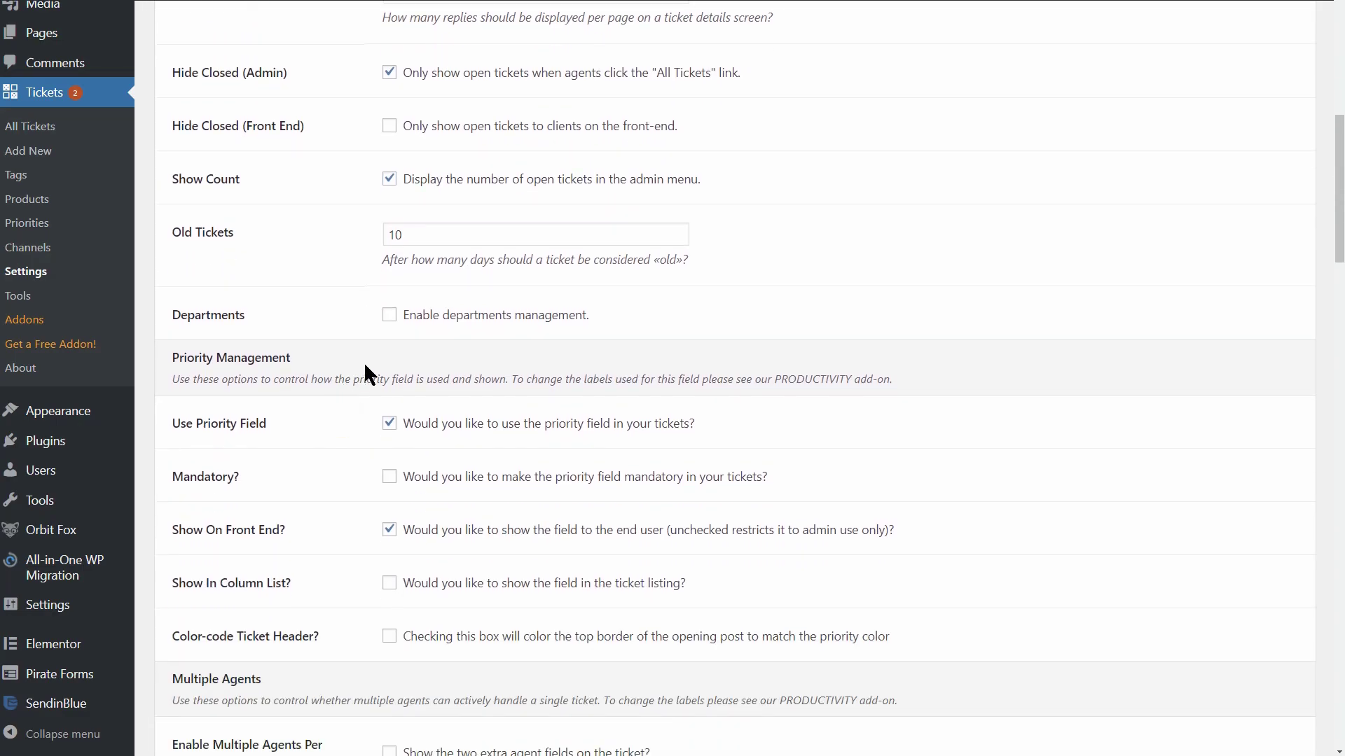
left_click(390, 316)
left_click(390, 317)
left_click(386, 426)
left_click(388, 637)
scroll(346, 518, "down", 1)
scroll(346, 539, "down", 1)
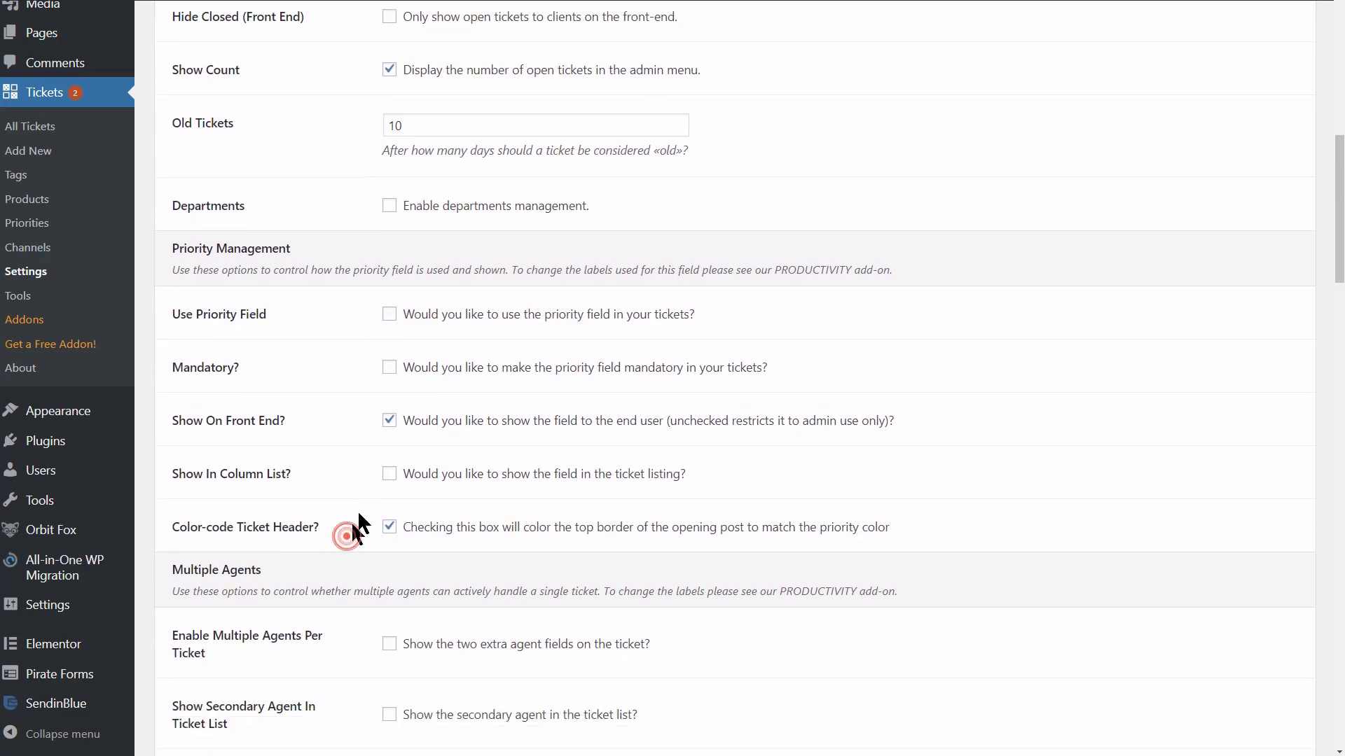
left_click(389, 313)
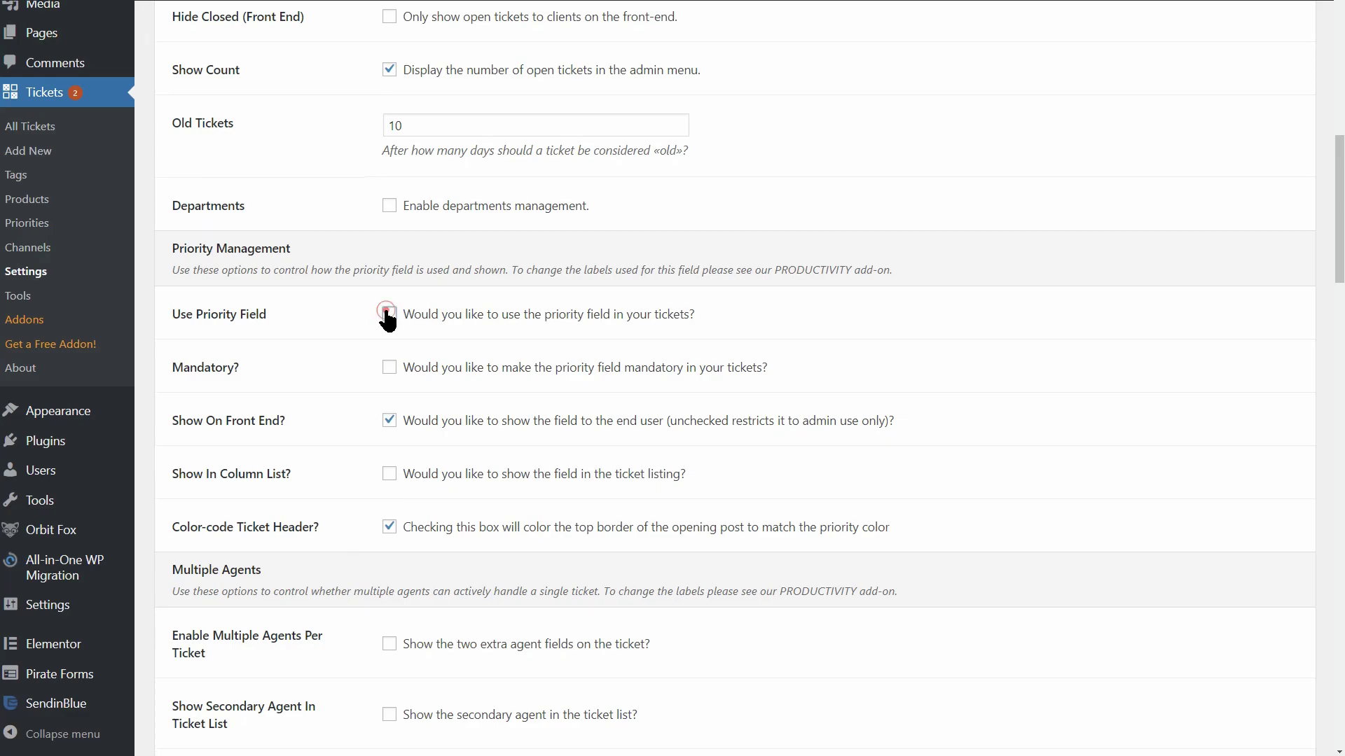
middle_click(361, 549)
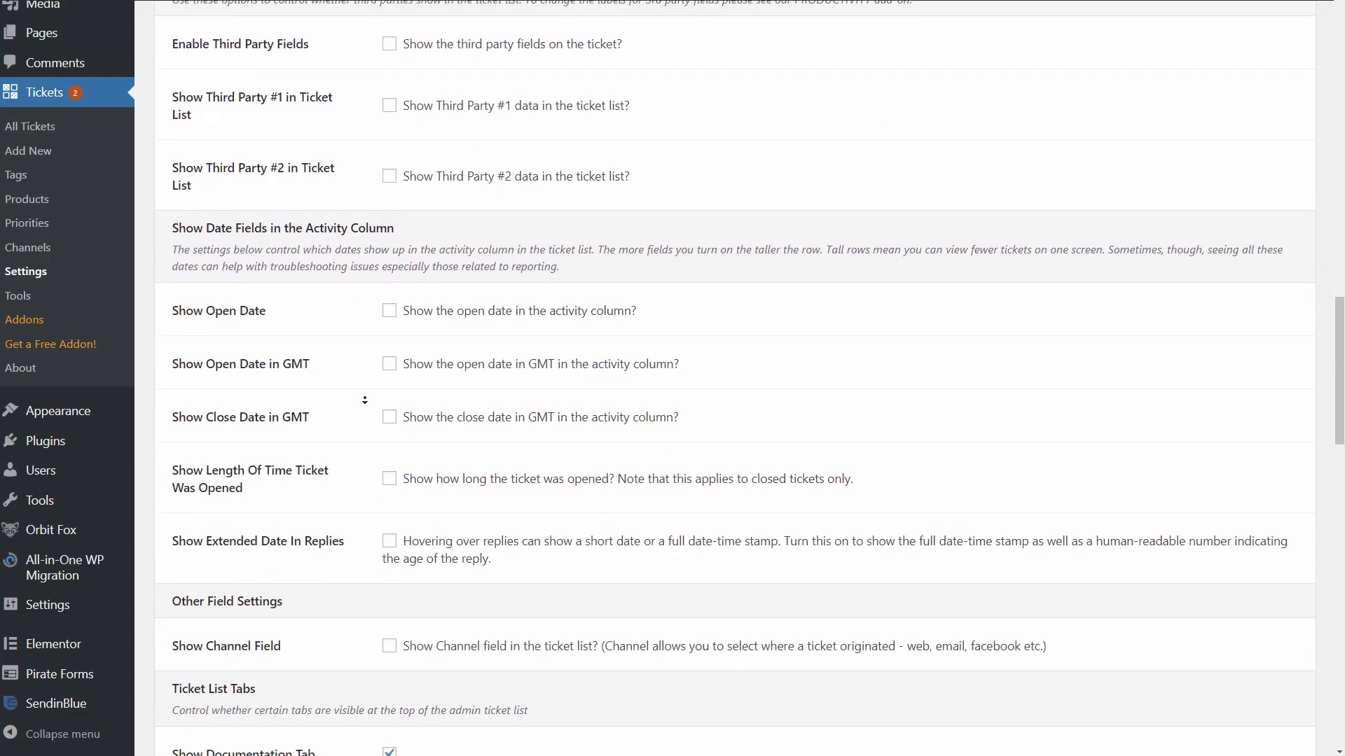
- Enable Show Open Date, Open Date in GMT, Close Date in GMT, Length Of Time and Extended Date, and save
left_click(365, 403)
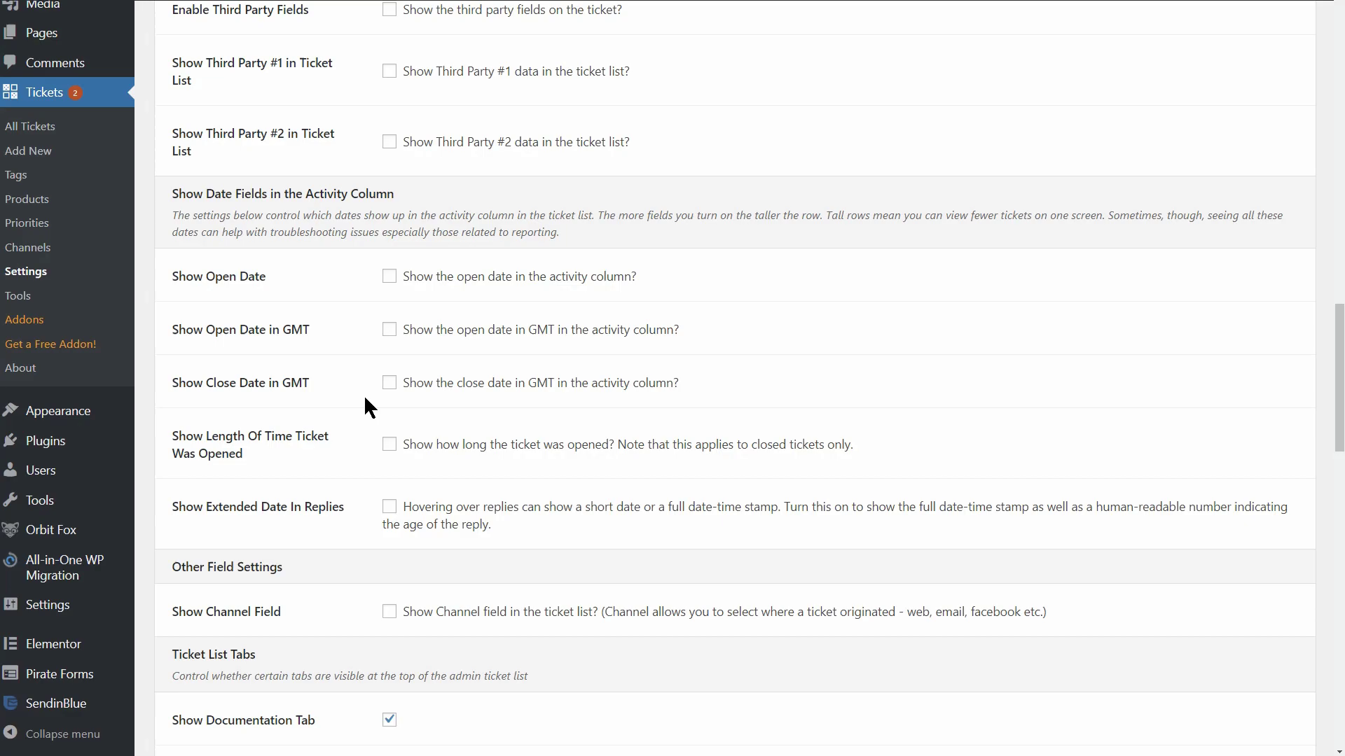
left_click(389, 277)
left_click(390, 331)
left_click(389, 383)
left_click(389, 445)
left_click(391, 509)
scroll(509, 520, "down", 10)
scroll(510, 441, "down", 5)
left_click(215, 657)
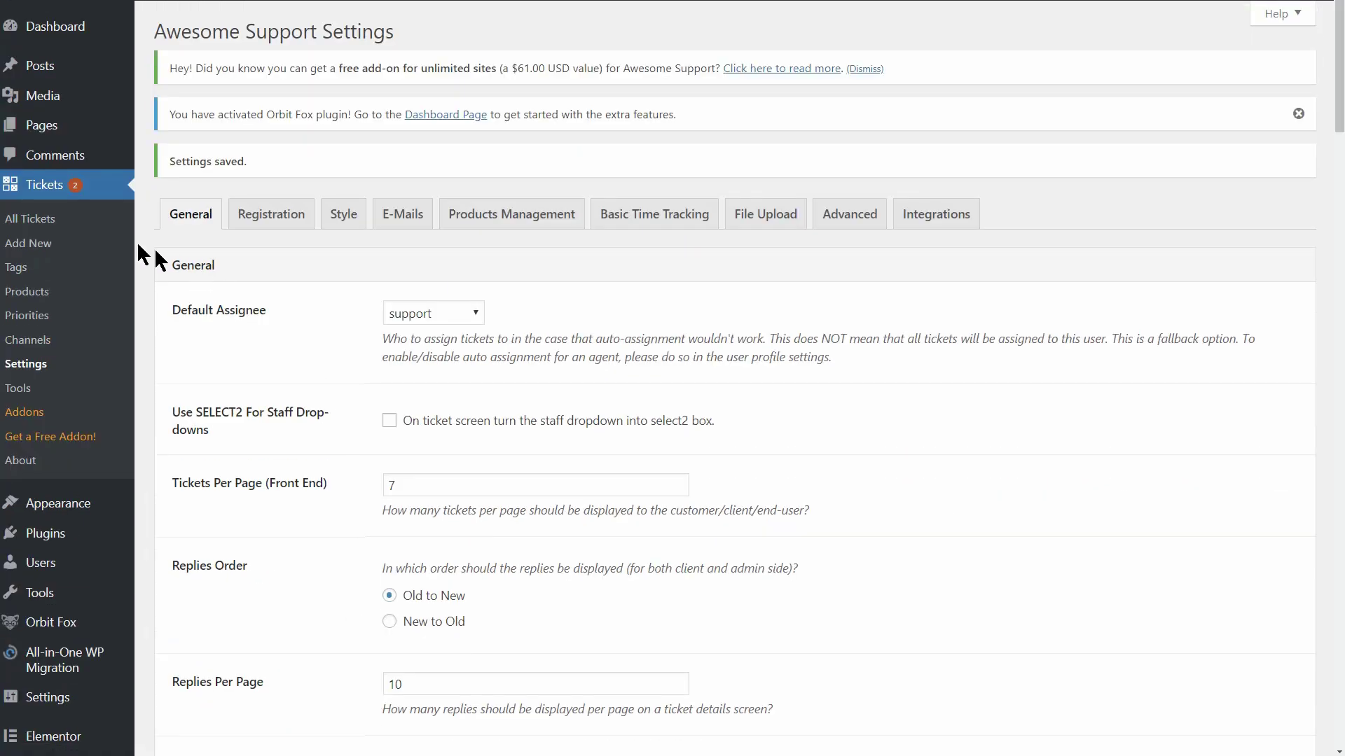
- Check ticket #249's opened-on date in the Activity column, then return to settings
left_click(34, 220)
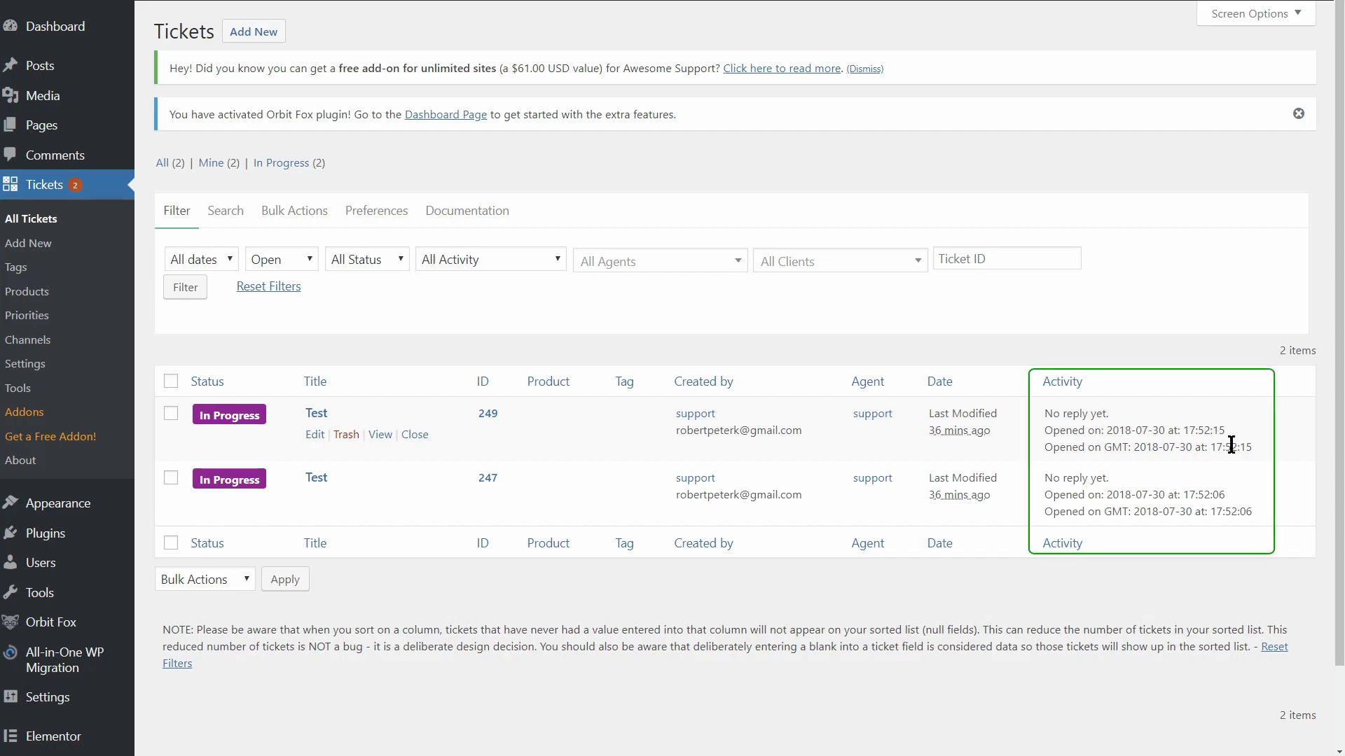
left_click_drag(1253, 447, 1043, 430)
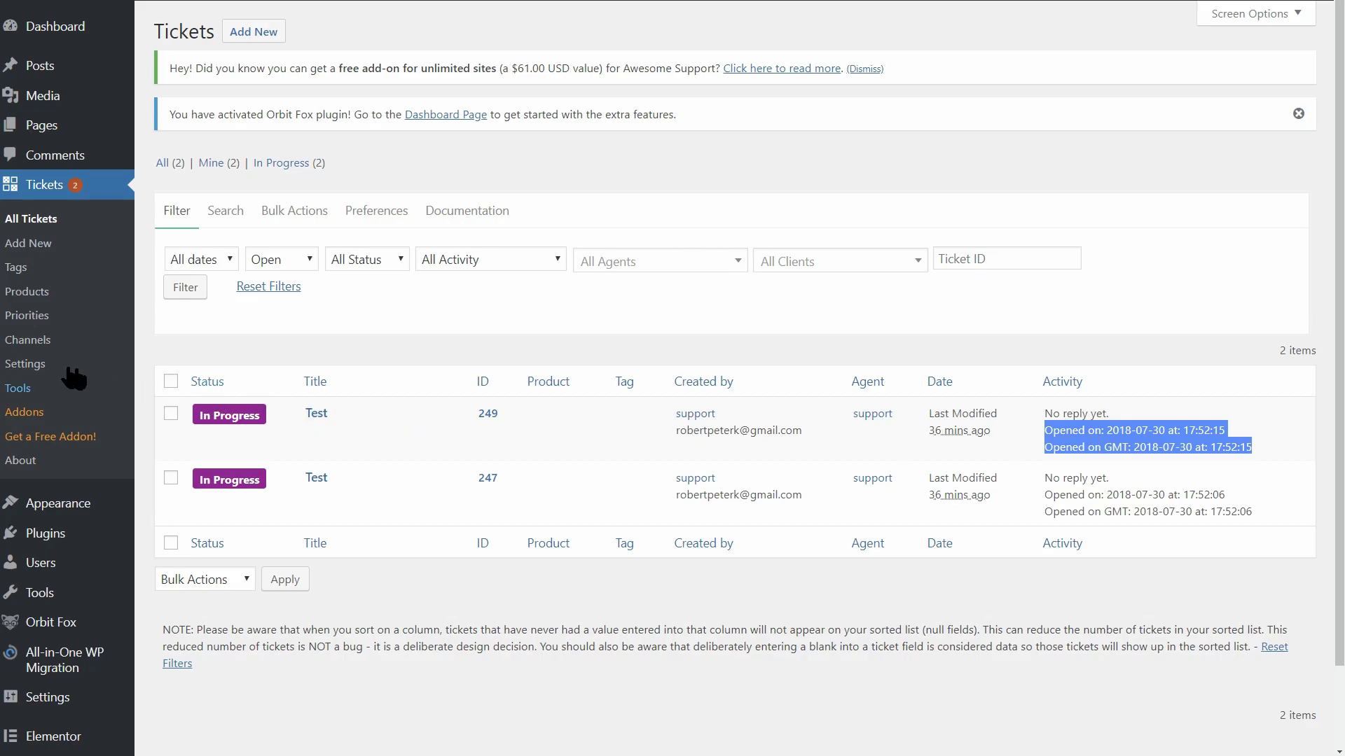
left_click(42, 365)
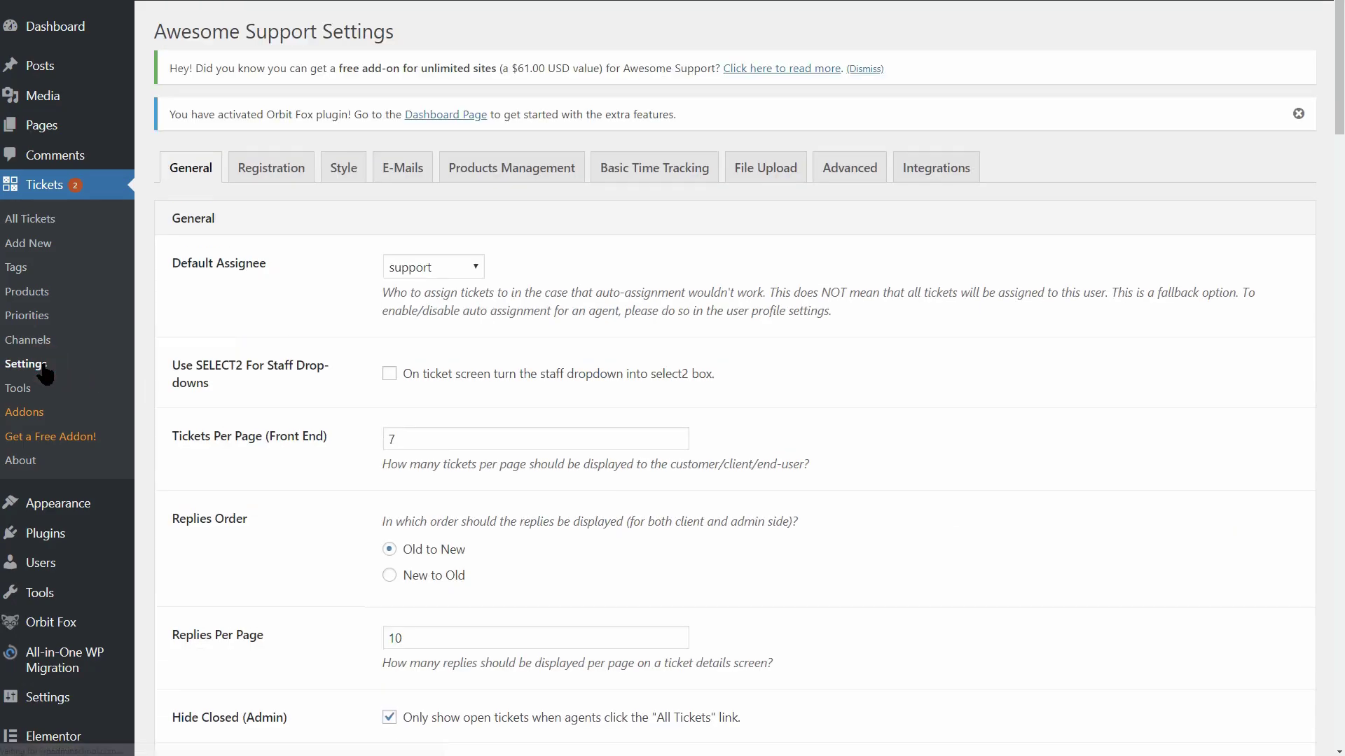
- Hide the Documentation, Bulk Actions and Preferences ticket-list tabs, save, and view All Tickets
scroll(519, 364, "down", 10)
scroll(519, 441, "down", 2)
scroll(520, 448, "down", 5)
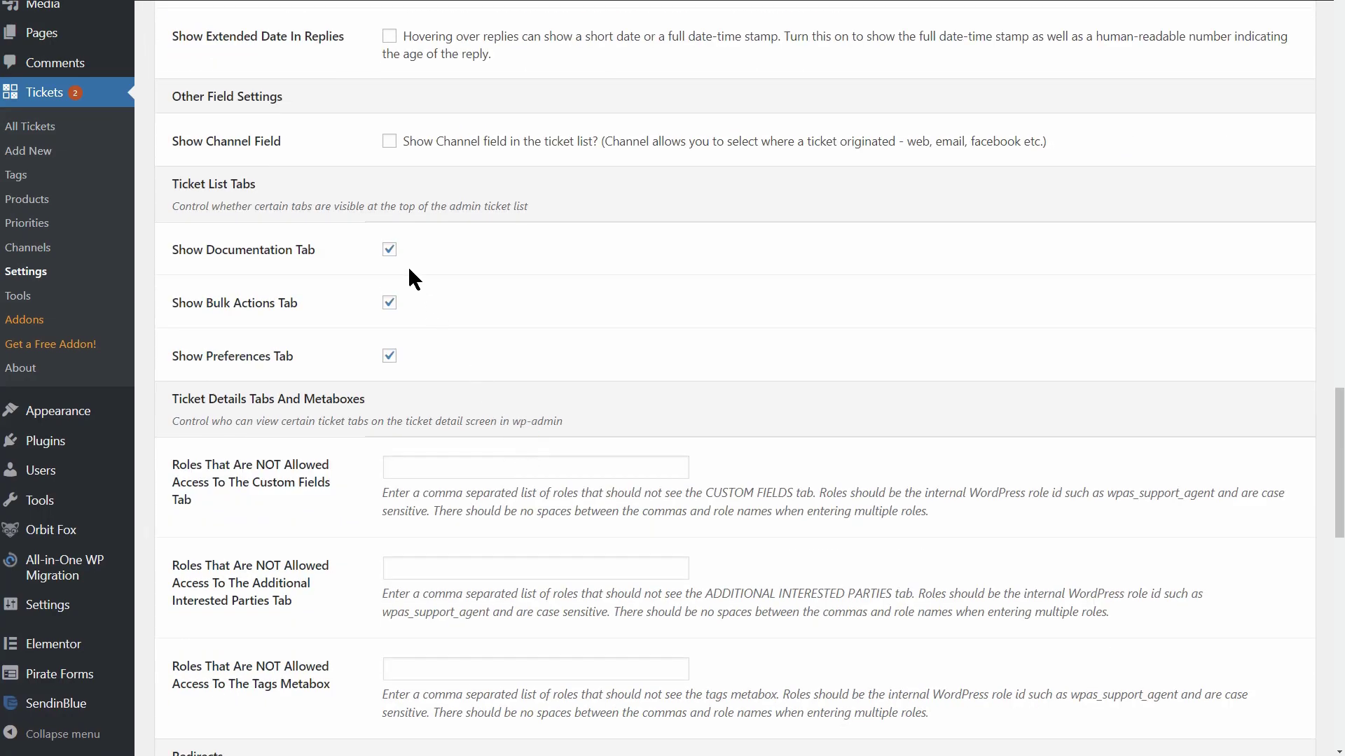
left_click(389, 250)
left_click(389, 303)
left_click(389, 356)
scroll(430, 420, "down", 3)
scroll(430, 418, "down", 10)
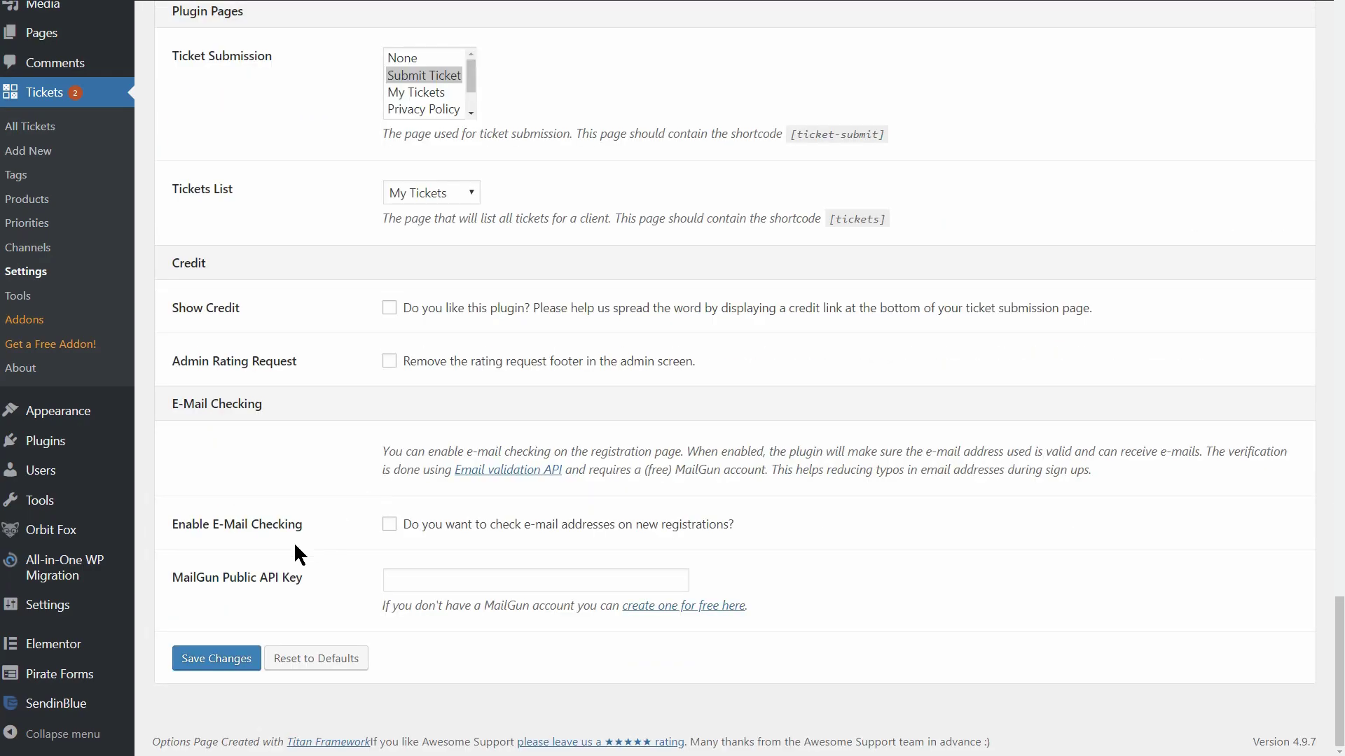
left_click(213, 657)
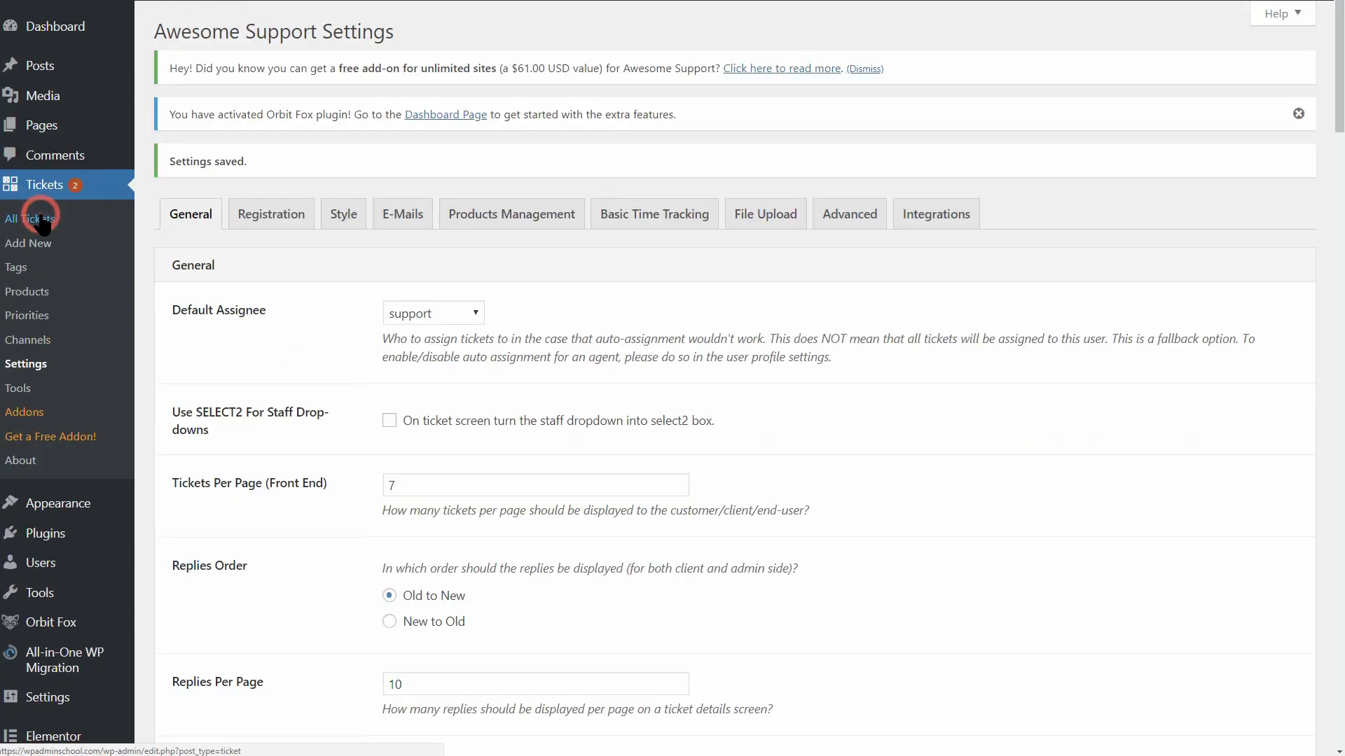
left_click(32, 218)
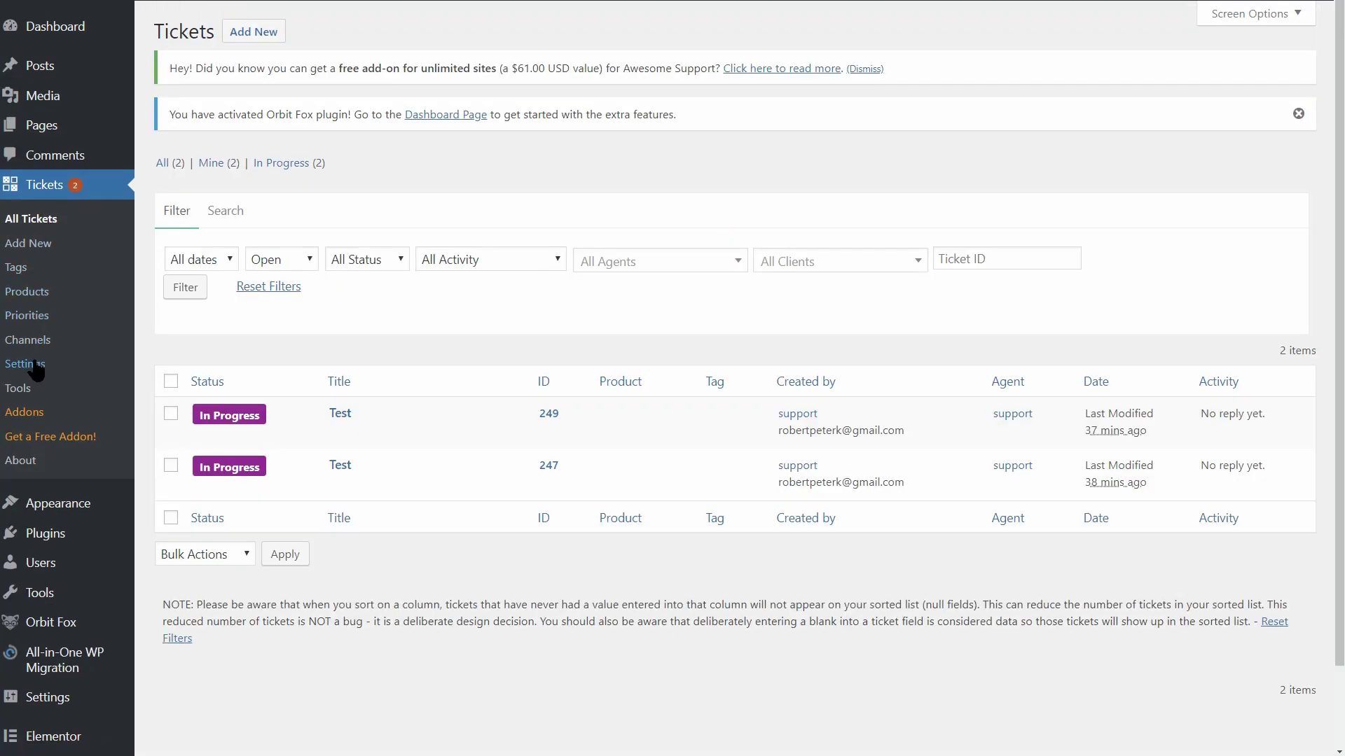
- Re-enable those three tabs, save, and confirm they appear above the Tickets list
left_click(24, 364)
left_click(389, 267)
left_click(389, 320)
left_click(389, 372)
scroll(405, 381, "down", 10)
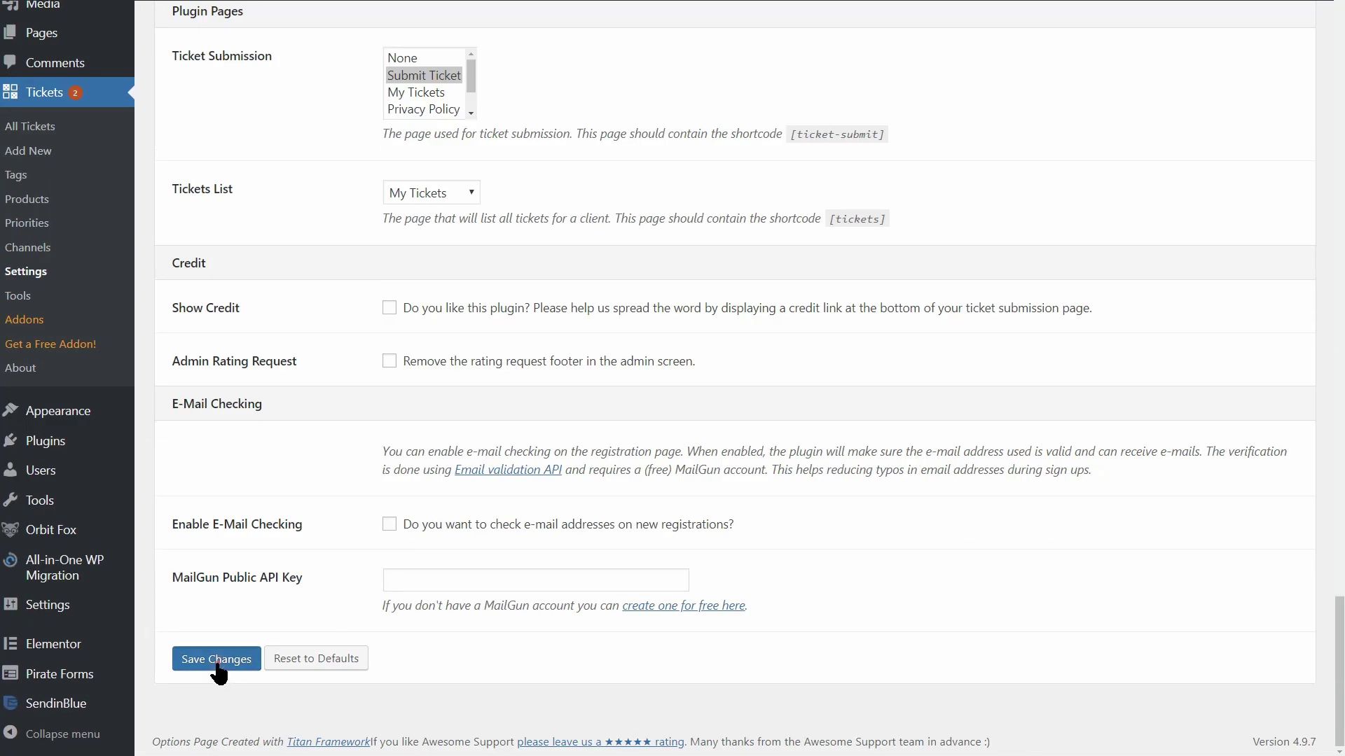
left_click(217, 658)
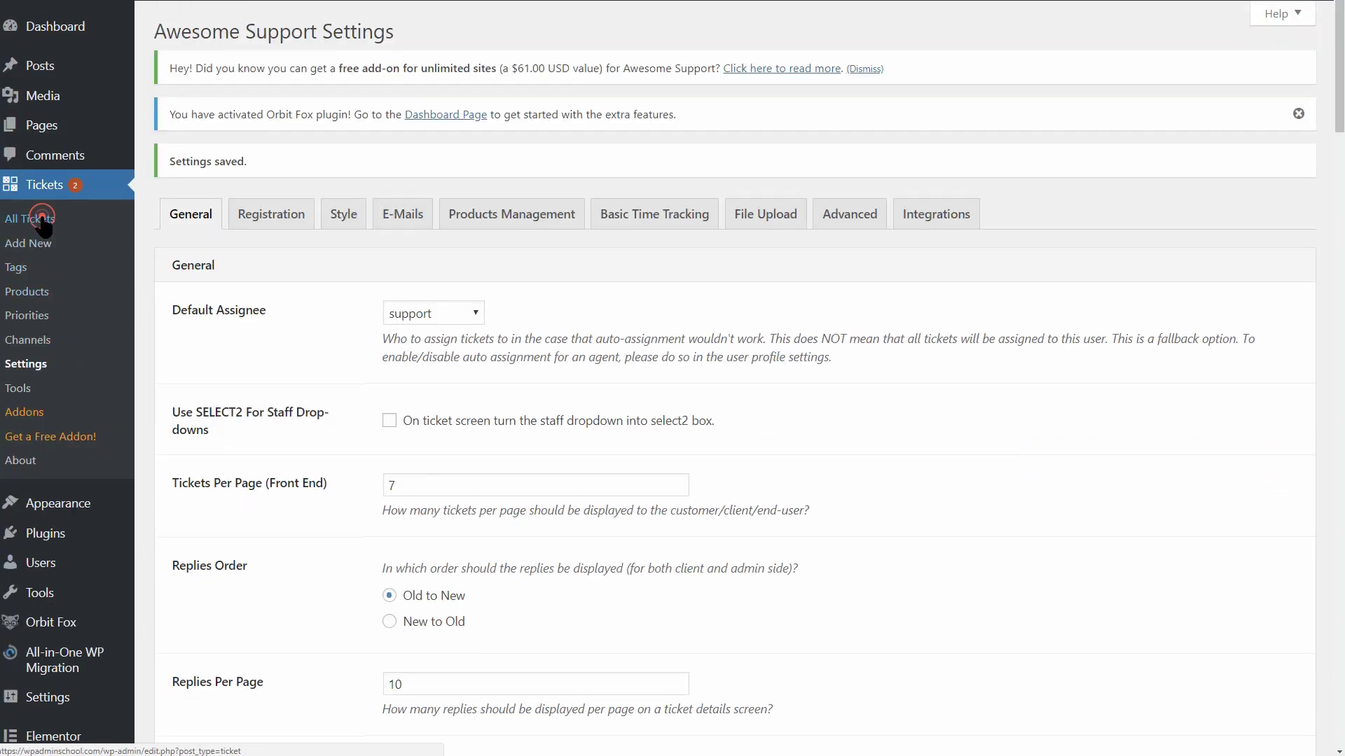
left_click(31, 219)
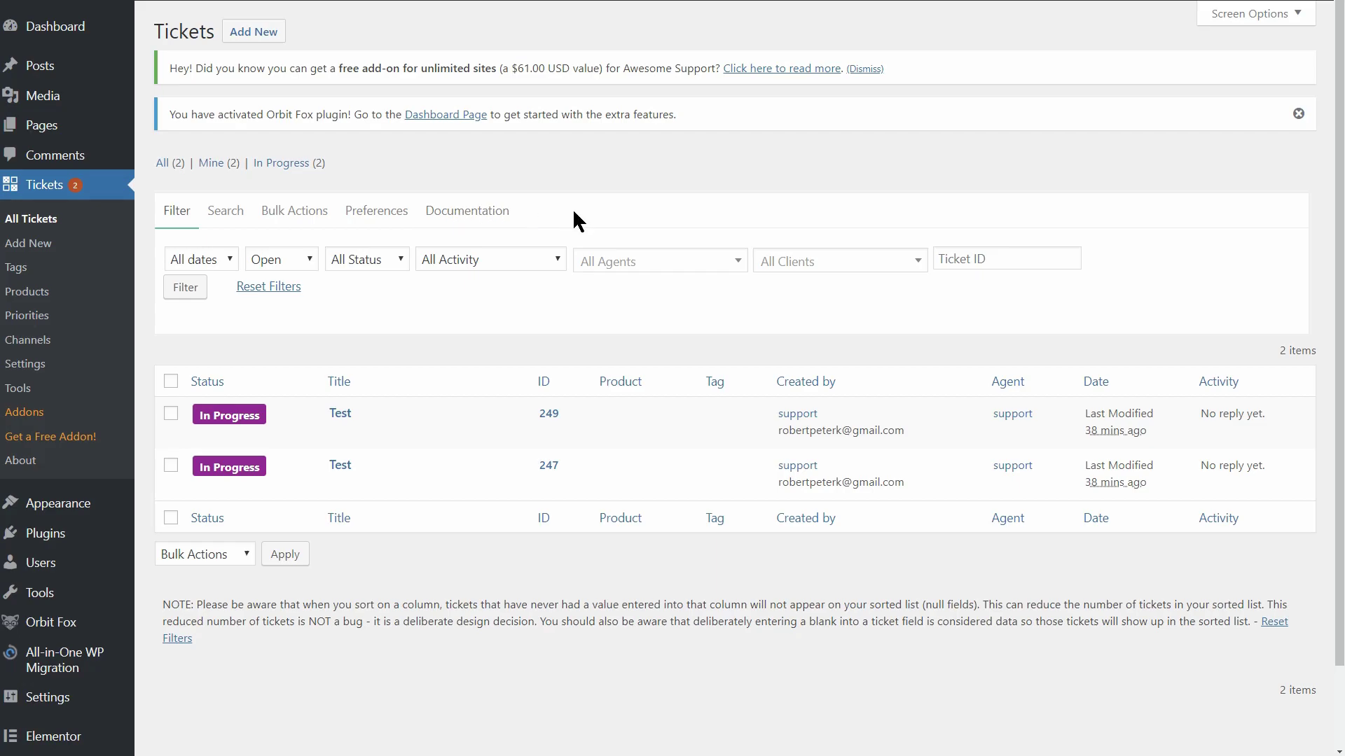
key("alt+Left")
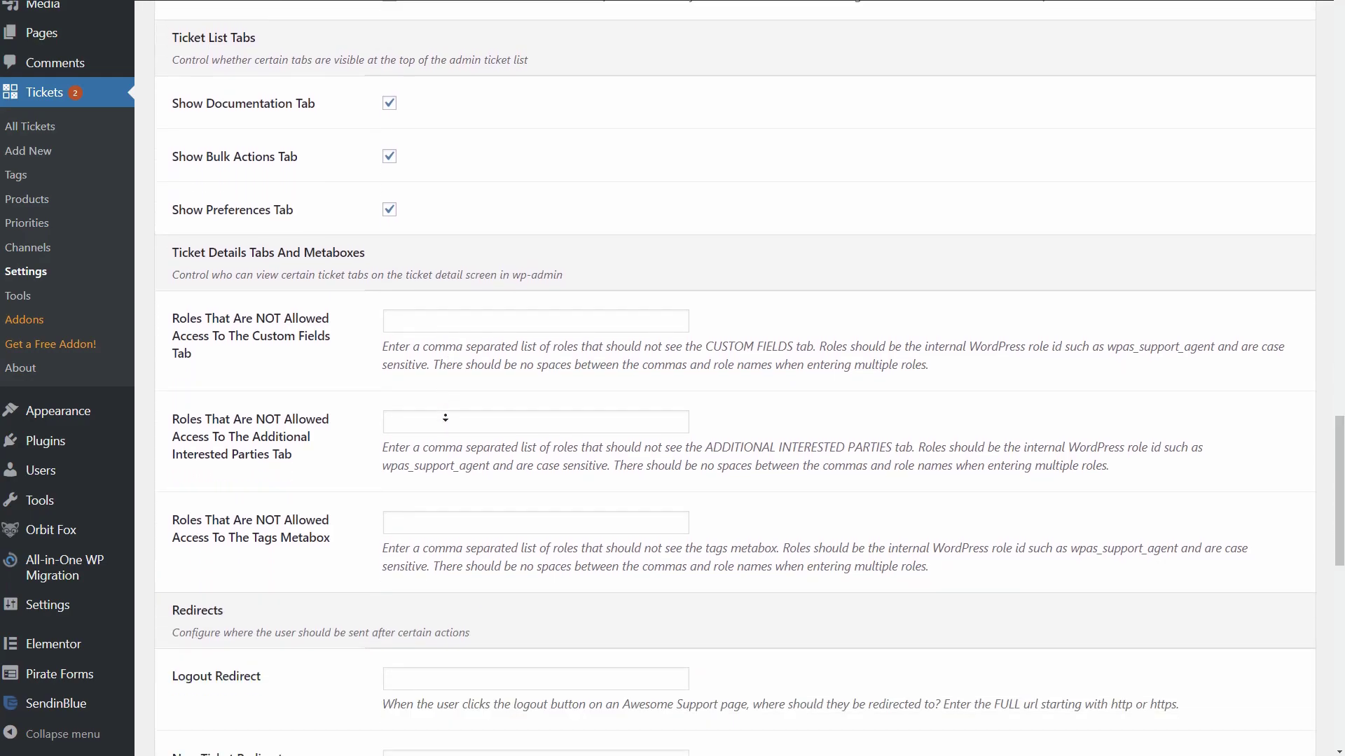
- Review the Custom Fields, Additional Interested Parties and Tags Metabox role restriction settings
left_click(445, 416)
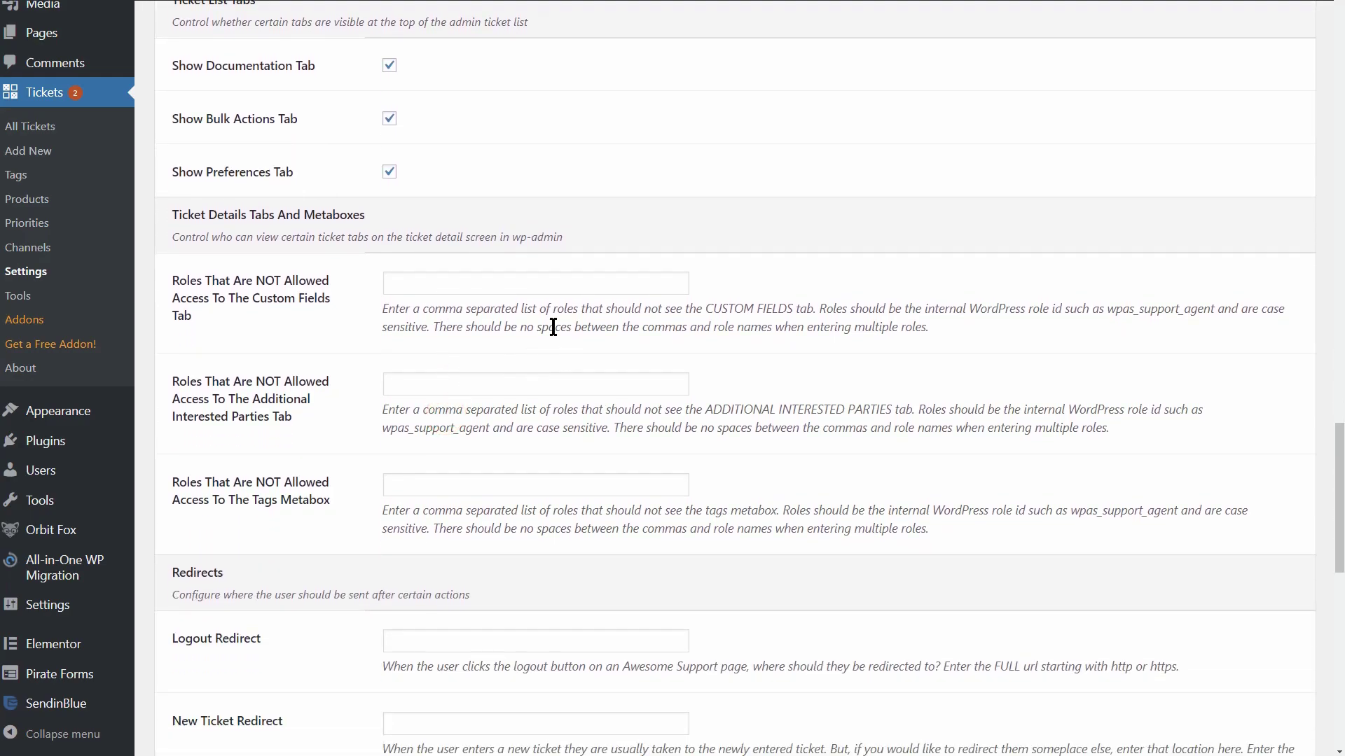
left_click(430, 284)
left_click(403, 389)
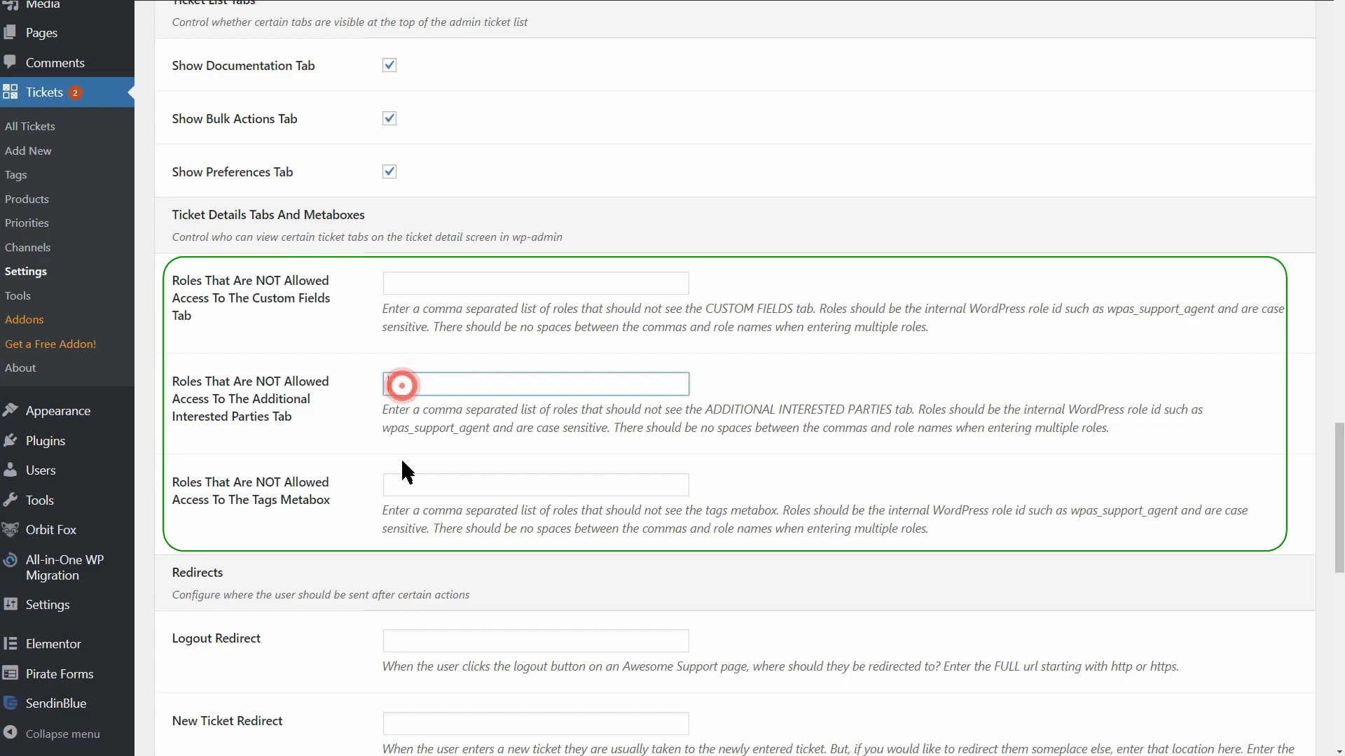
left_click(404, 485)
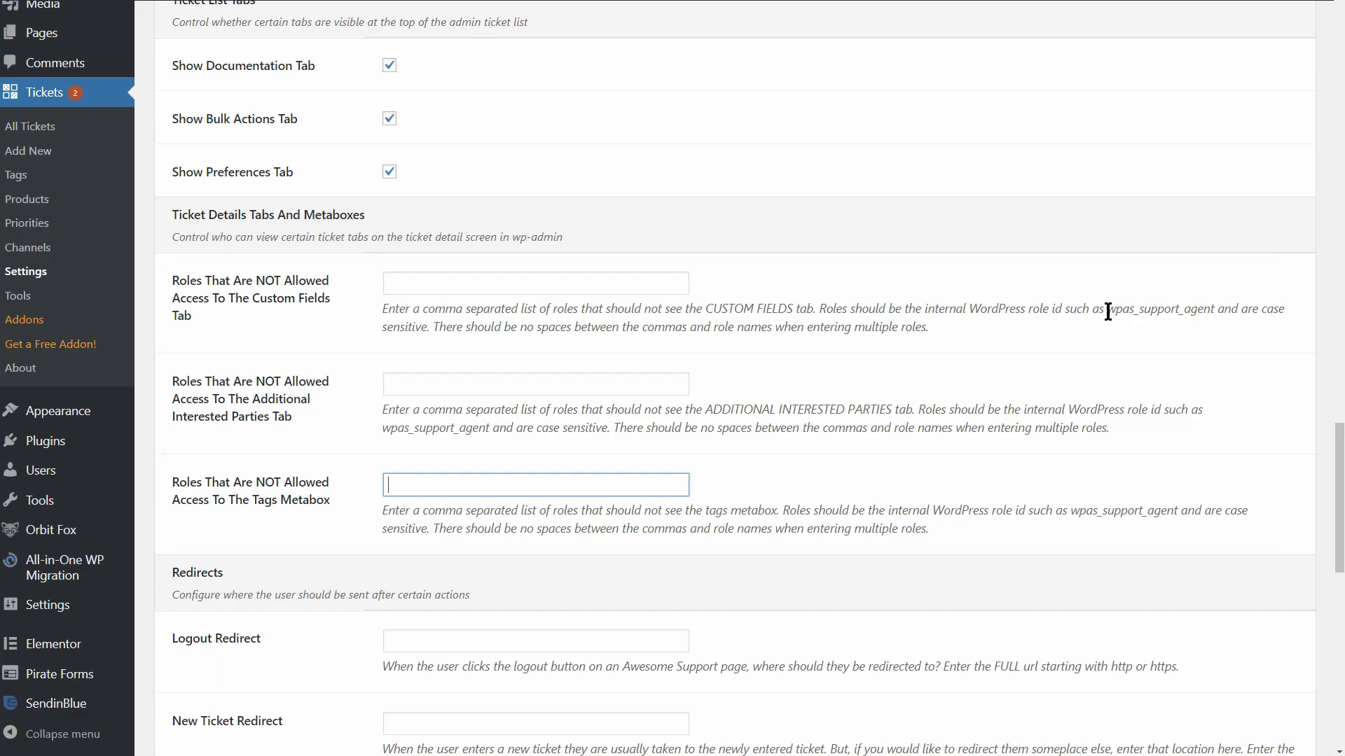
- Paste wpas_support_agent twice into the Custom Fields roles box, trimming the second copy's ending
left_click_drag(1107, 312, 1215, 312)
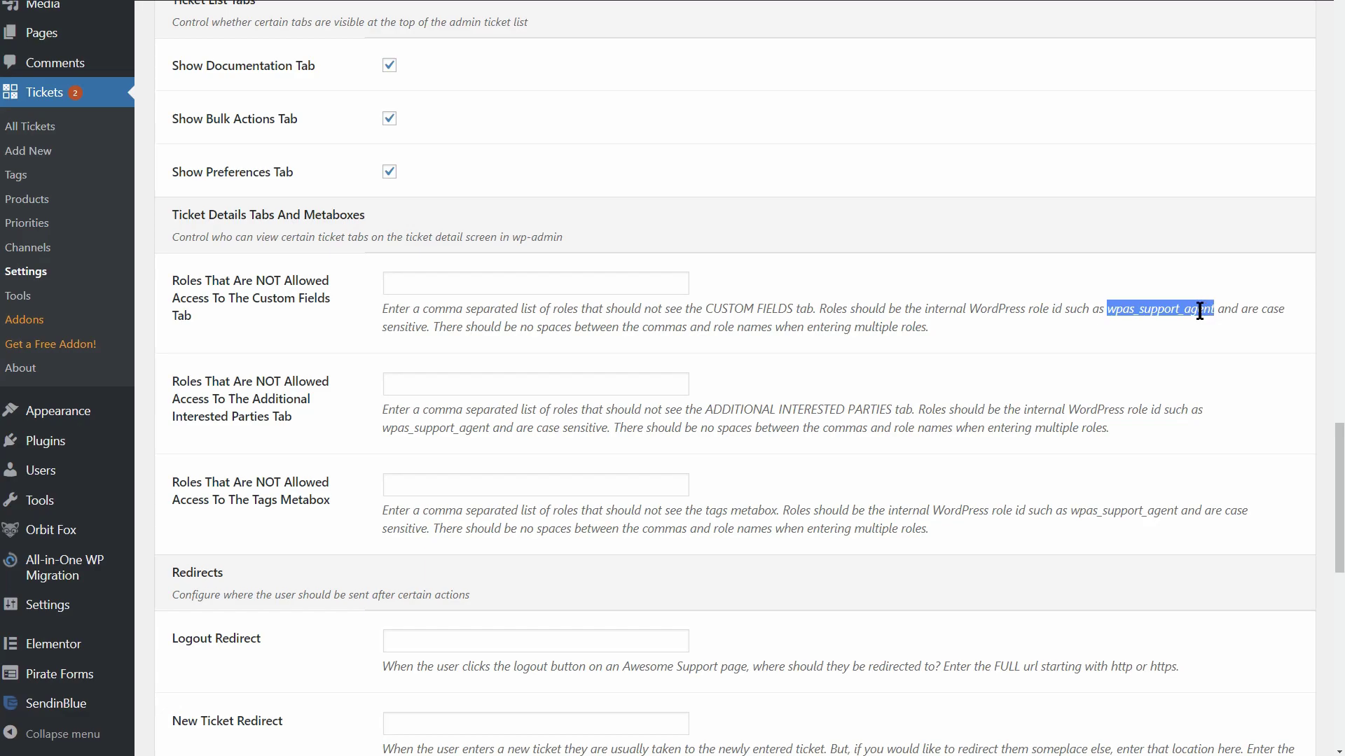
right_click(1200, 310)
left_click(1234, 319)
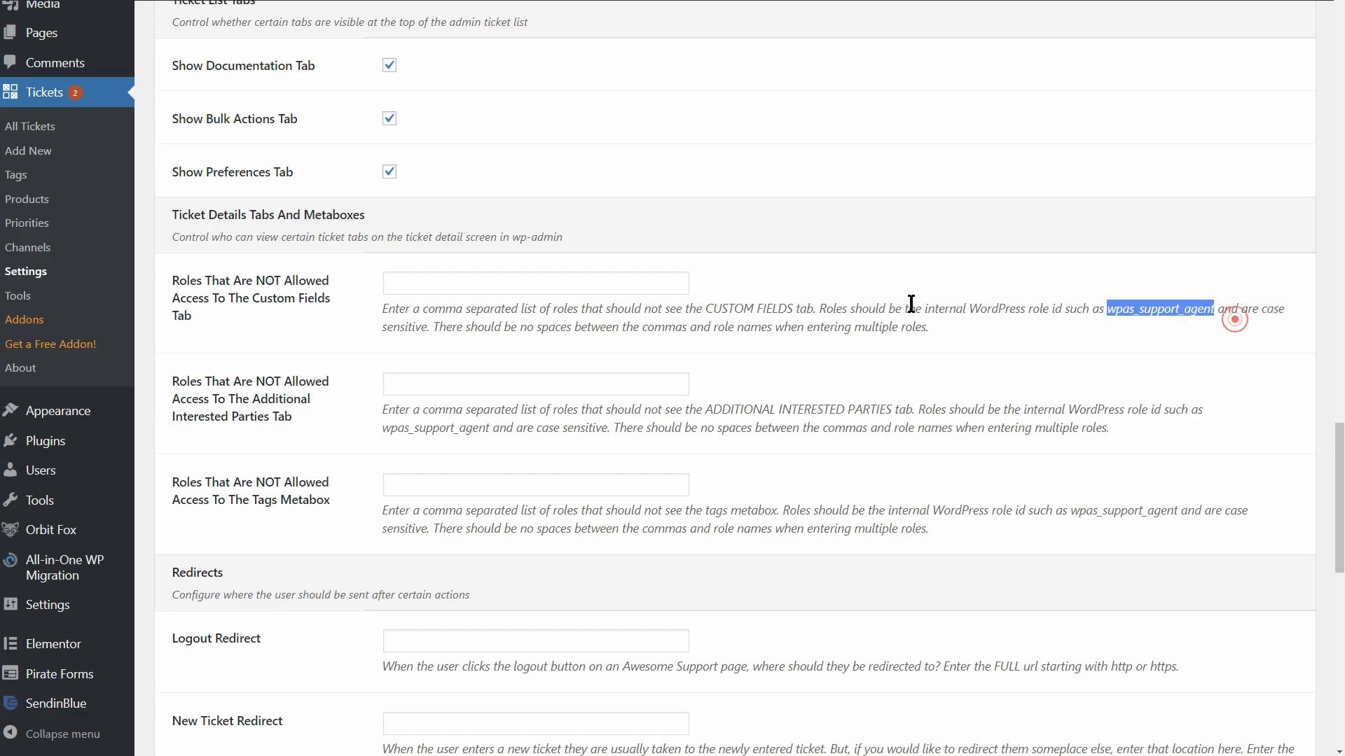
right_click(406, 281)
left_click(463, 361)
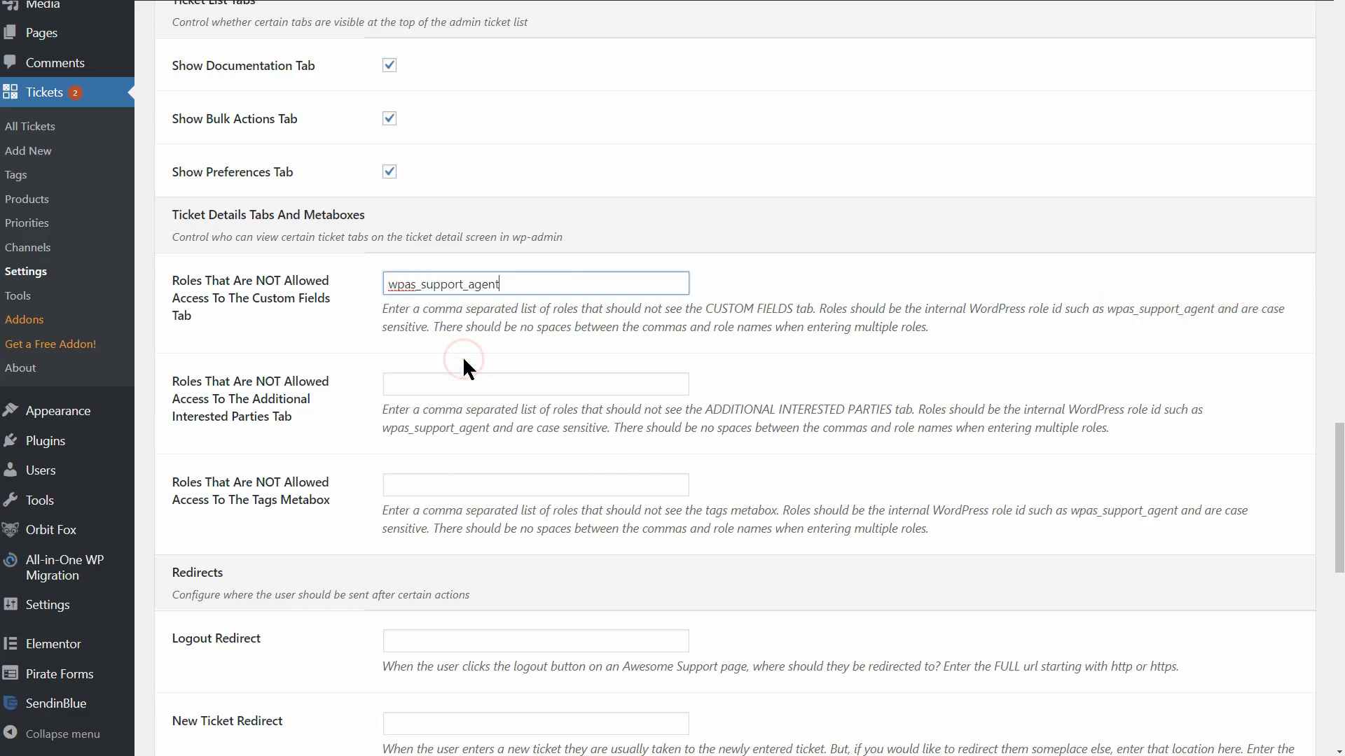
key("ctrl+v")
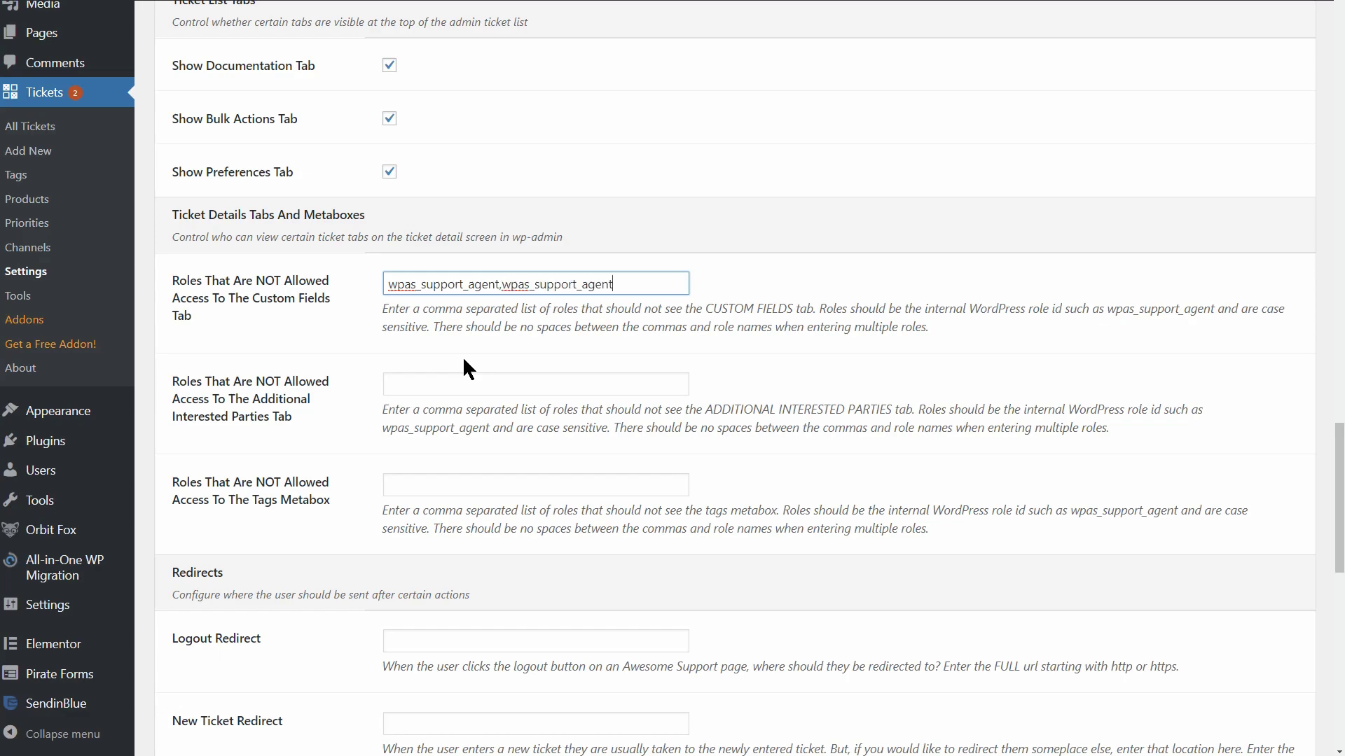
key("BackSpace")
key("BackSpace")
key("BackSpace")
key("BackSpace")
key("BackSpace")
- Finish the second Custom Fields role as wpas_support_user and scroll to Redirects
type("user")
middle_click(463, 360)
scroll(468, 462, "down", 5)
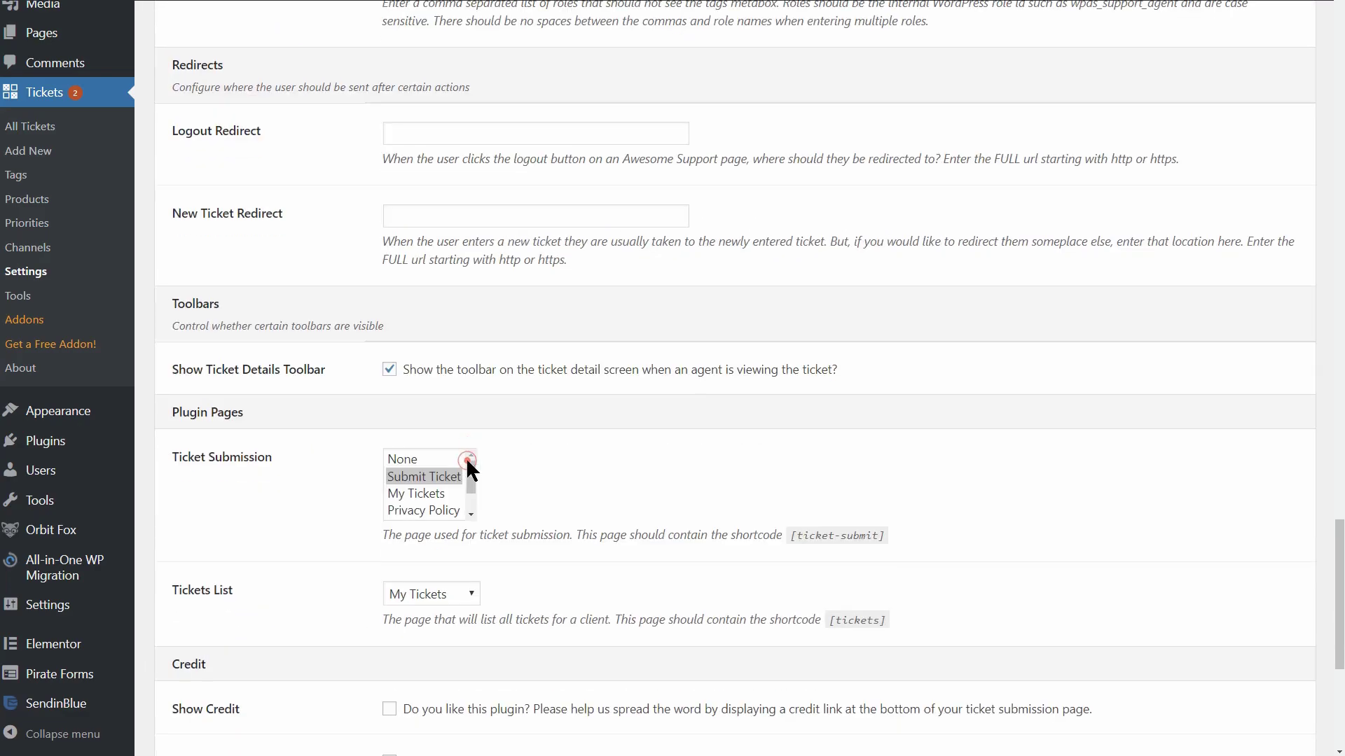
scroll(471, 249, "up", 2)
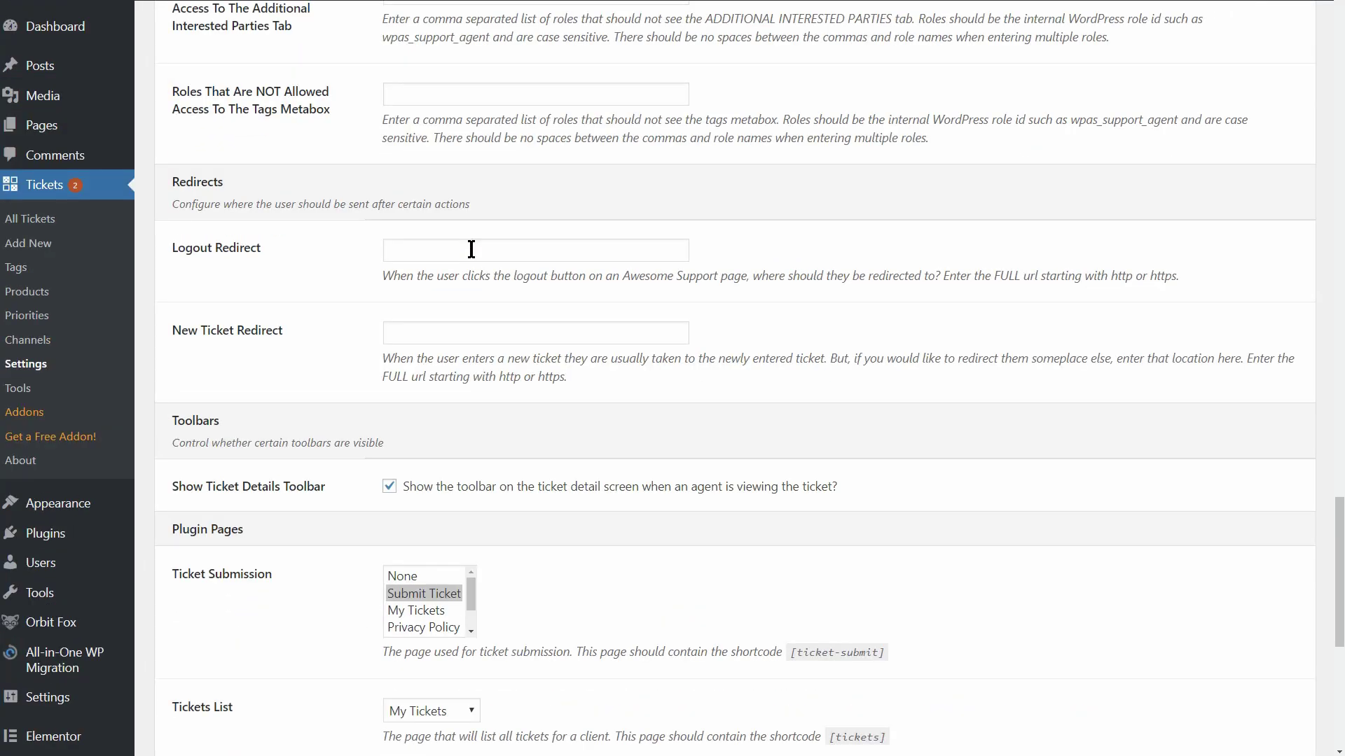
left_click(422, 253)
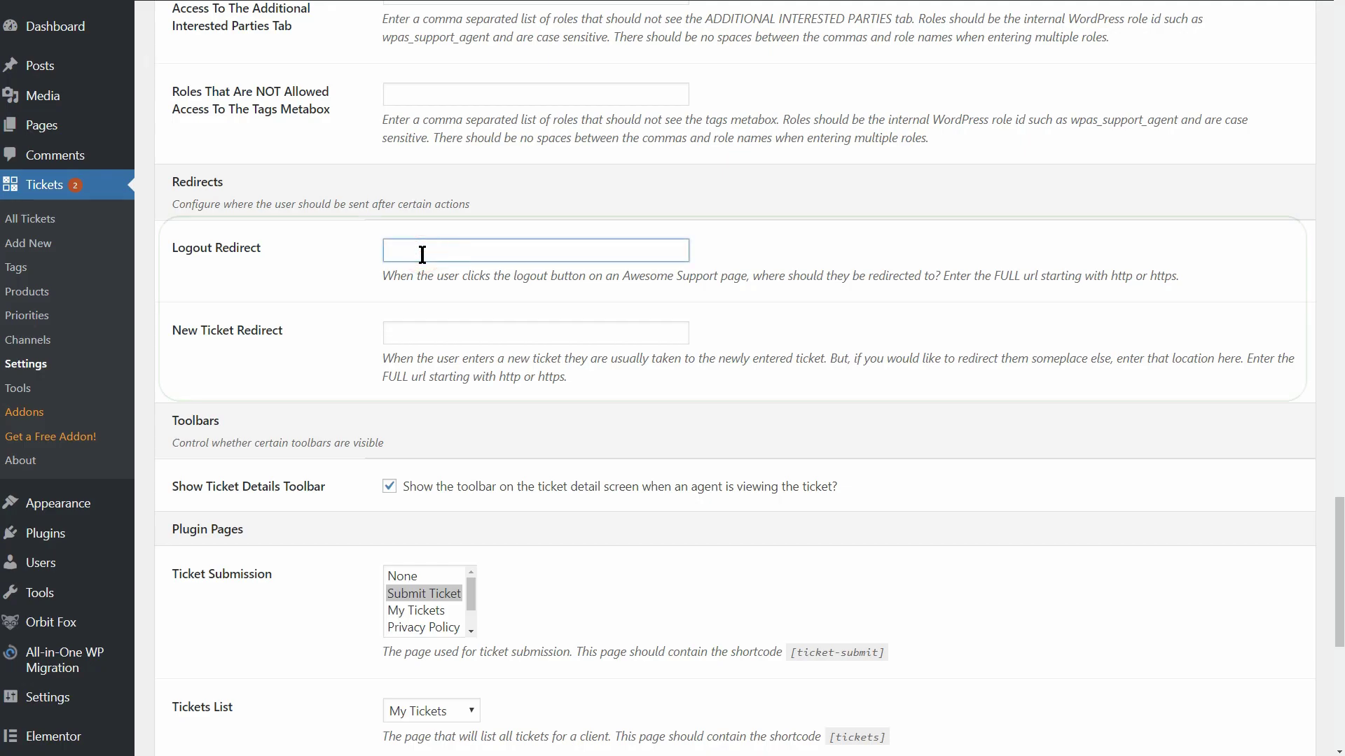
type("https")
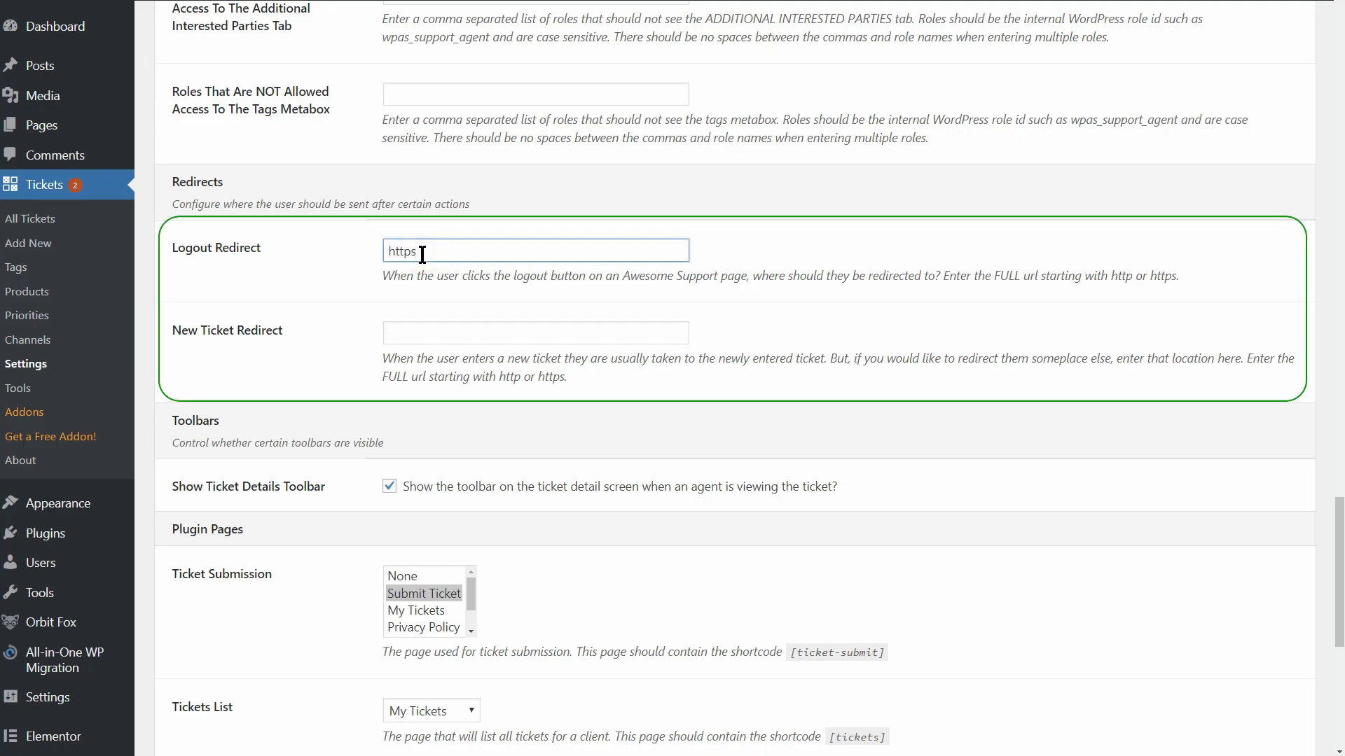
type("://")
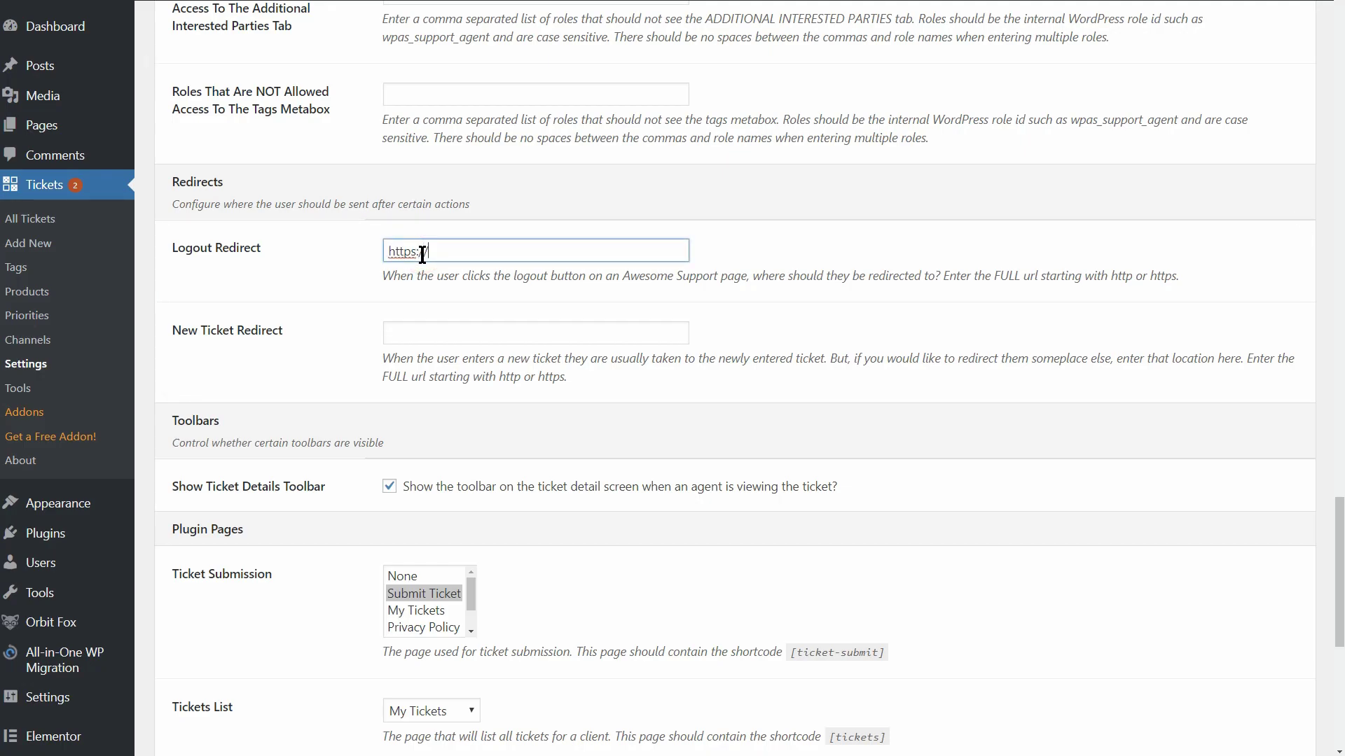
type("yout")
type("ebsi")
type("te.com")
left_click(401, 336)
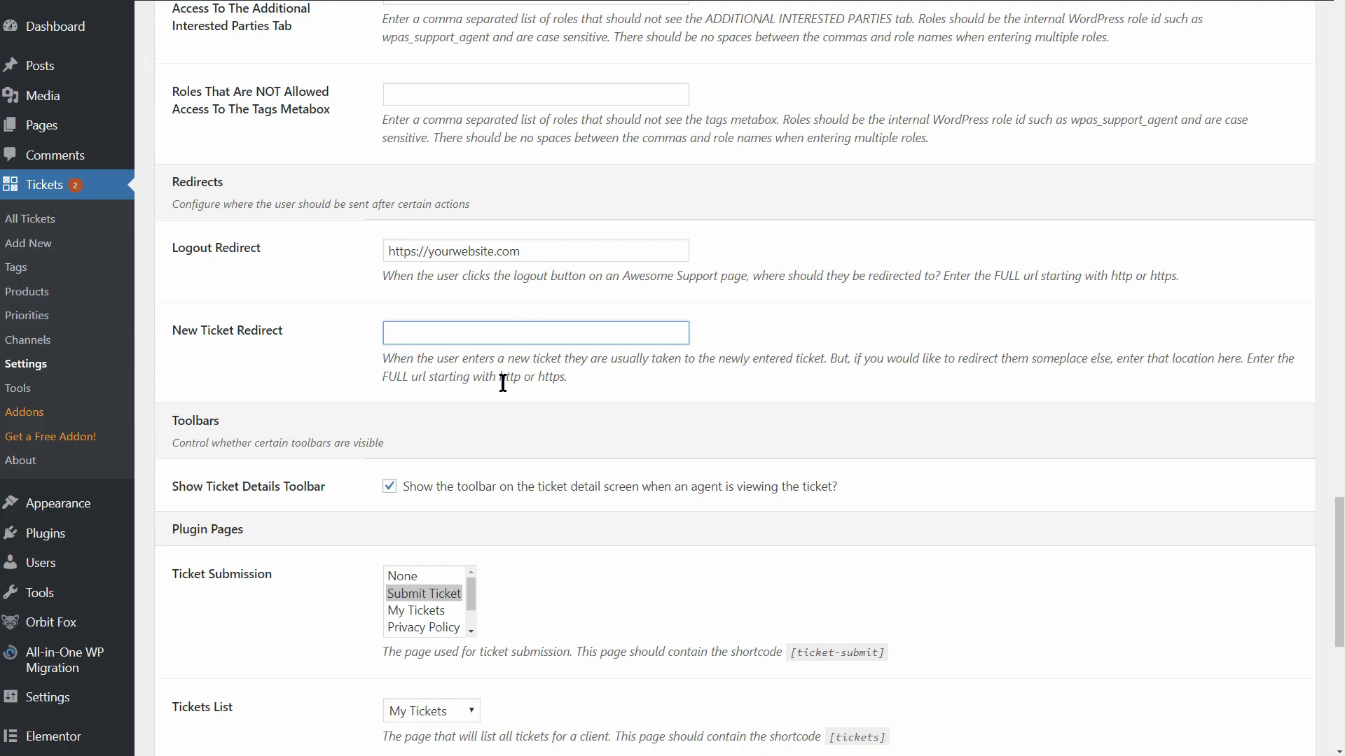
- Keep My Tickets as the Tickets List page in the plugin page settings
scroll(504, 378, "down", 5)
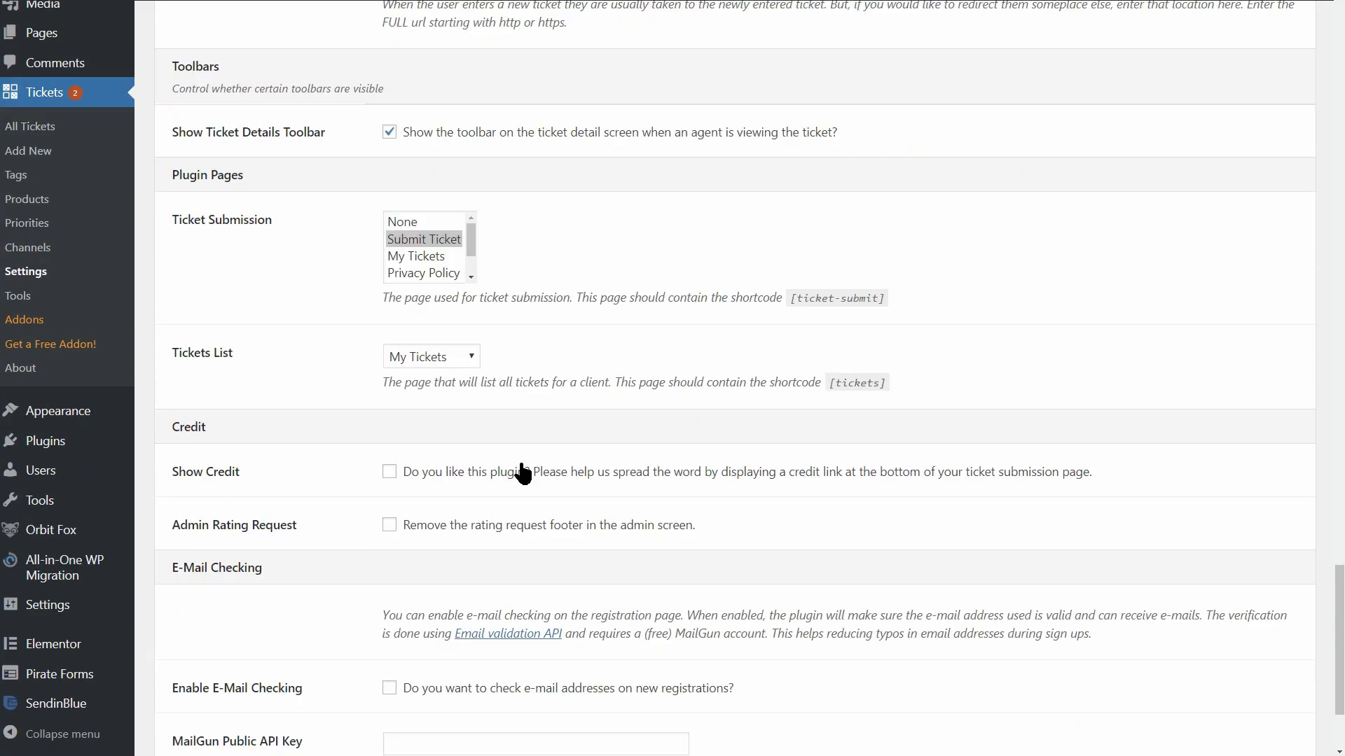
mouse_move(471, 249)
left_mouse_down()
mouse_move(469, 277)
mouse_move(476, 234)
left_mouse_up()
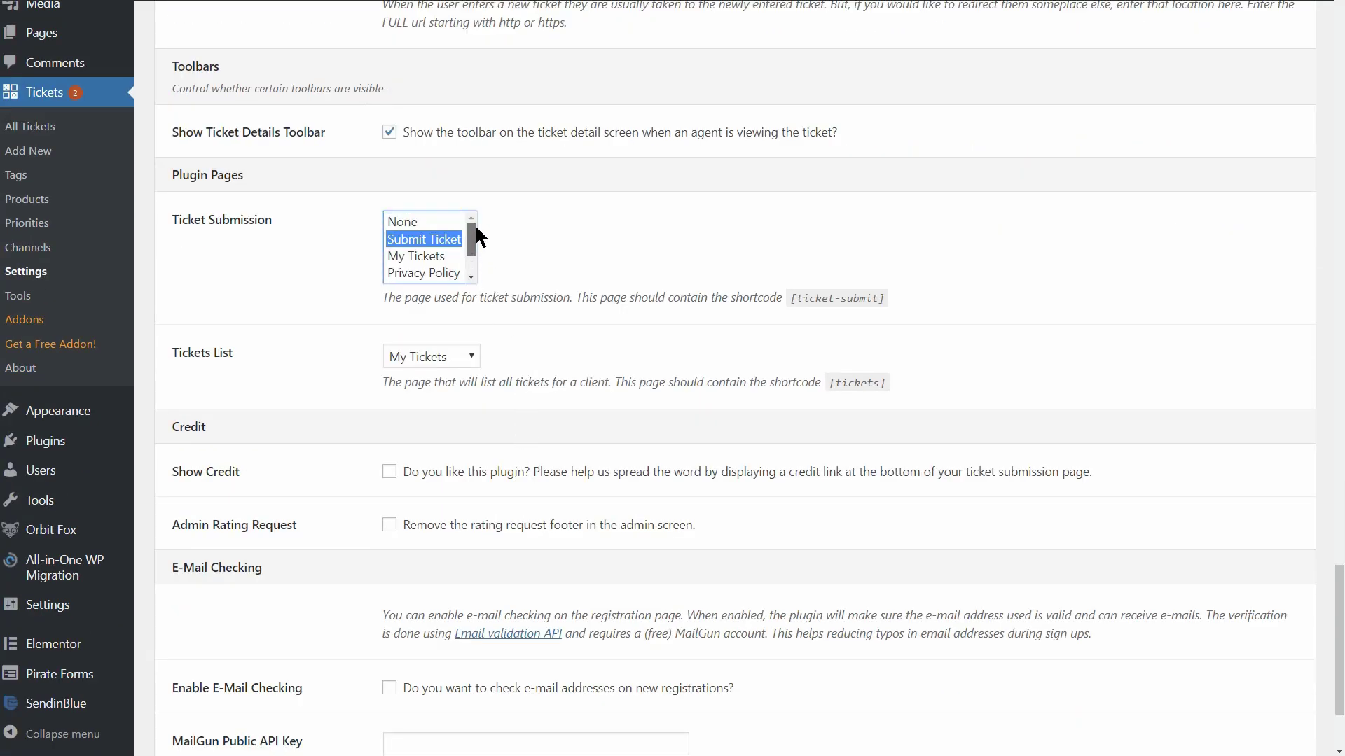
left_click(470, 353)
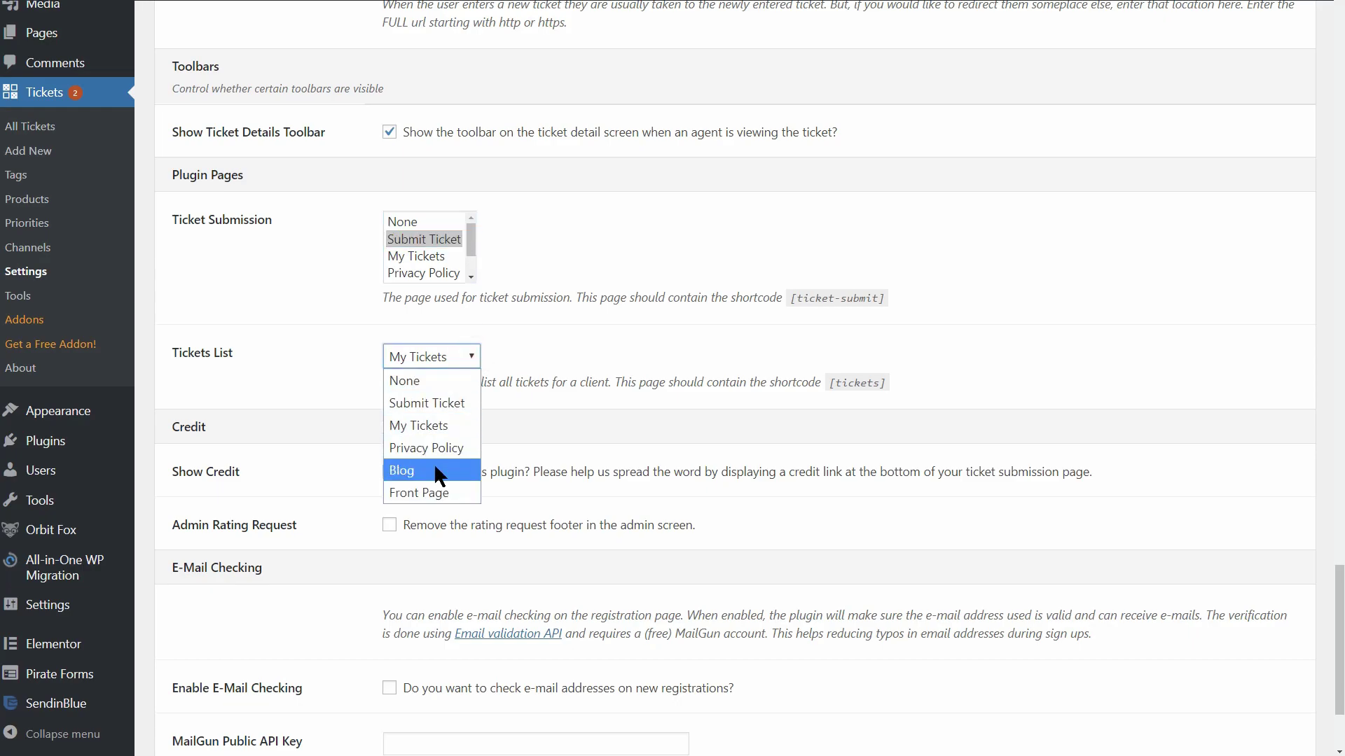
left_click(435, 425)
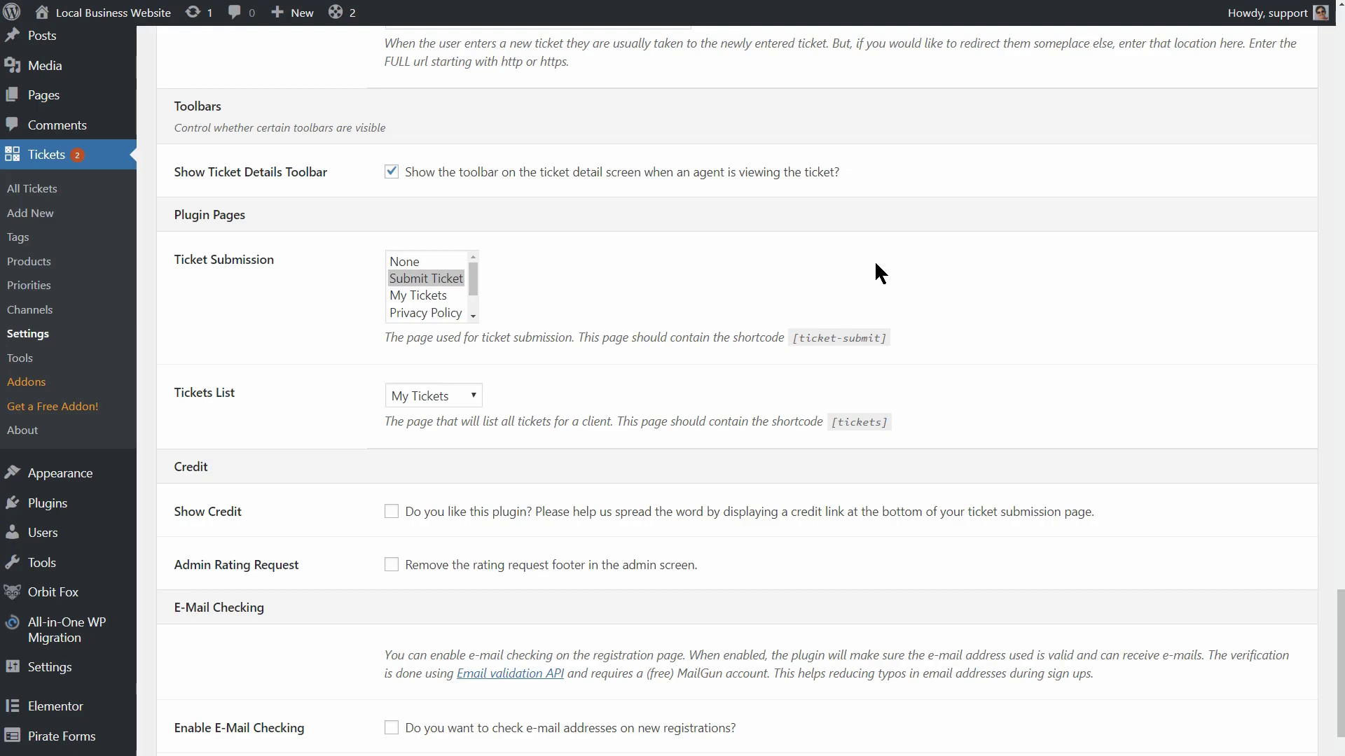
- Copy the [ticket-submit] shortcode and paste it into a new page
left_click_drag(792, 338, 889, 339)
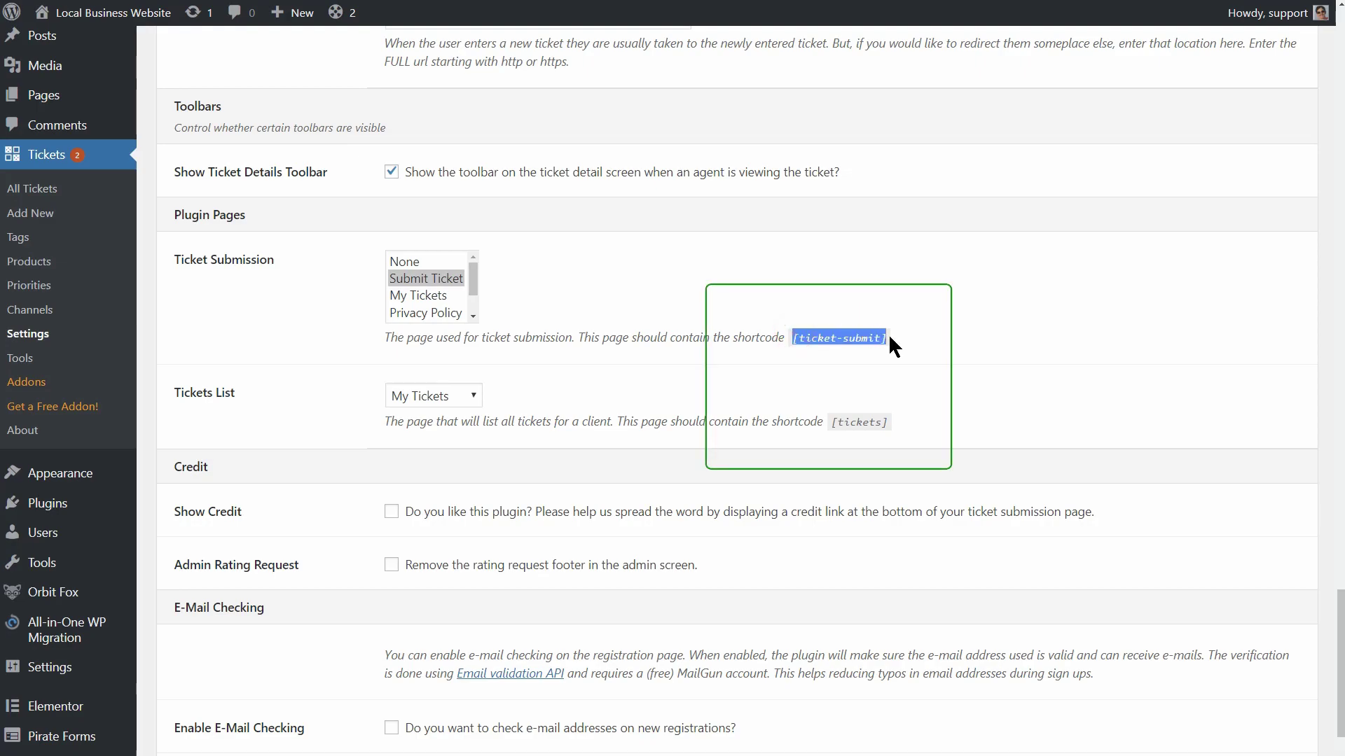
left_click_drag(831, 422, 900, 423)
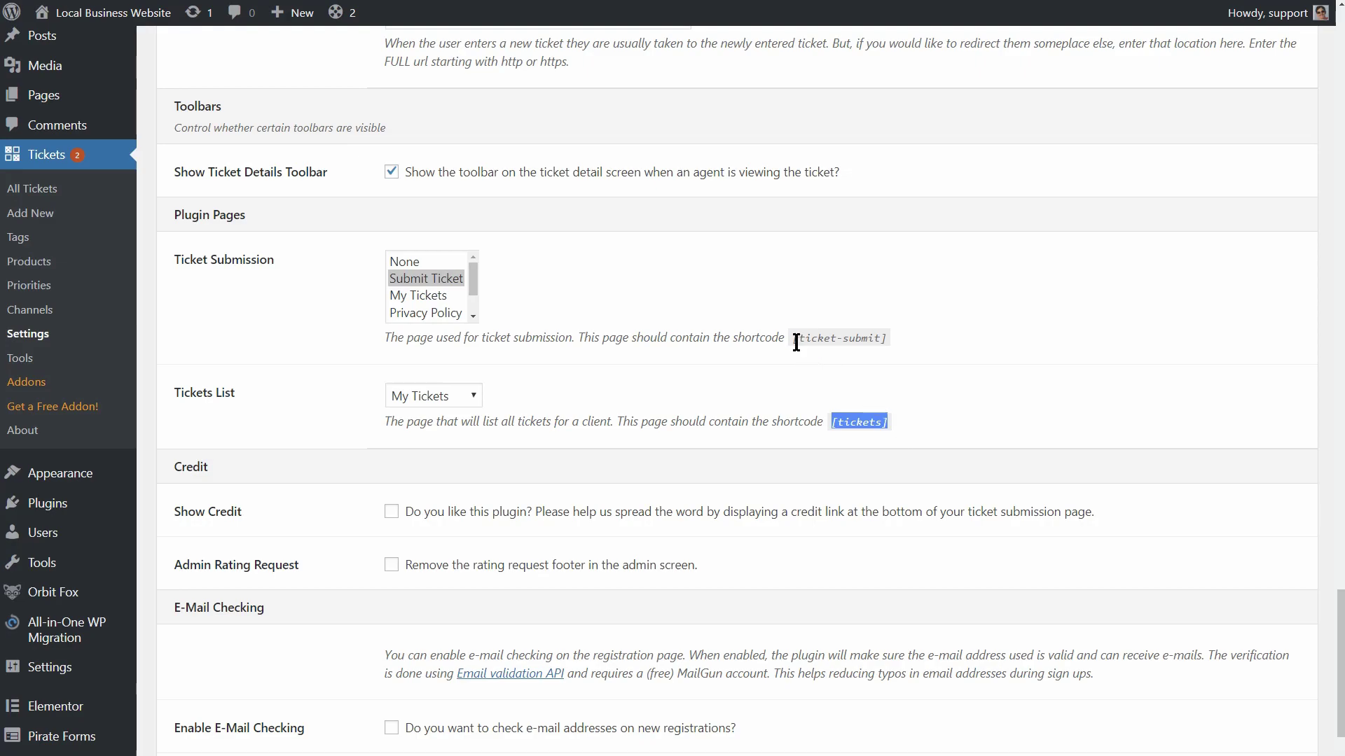
left_click_drag(792, 339, 884, 340)
right_click(868, 336)
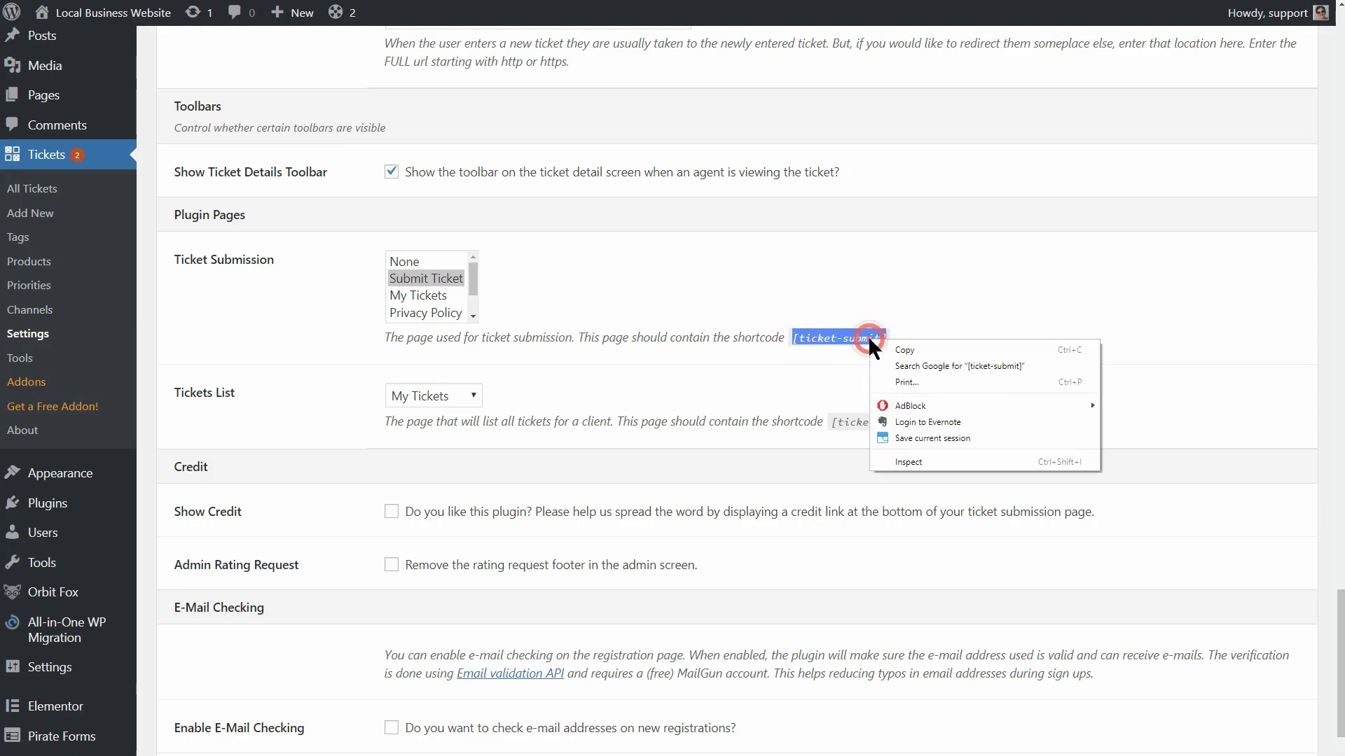
left_click(903, 349)
mouse_move(43, 95)
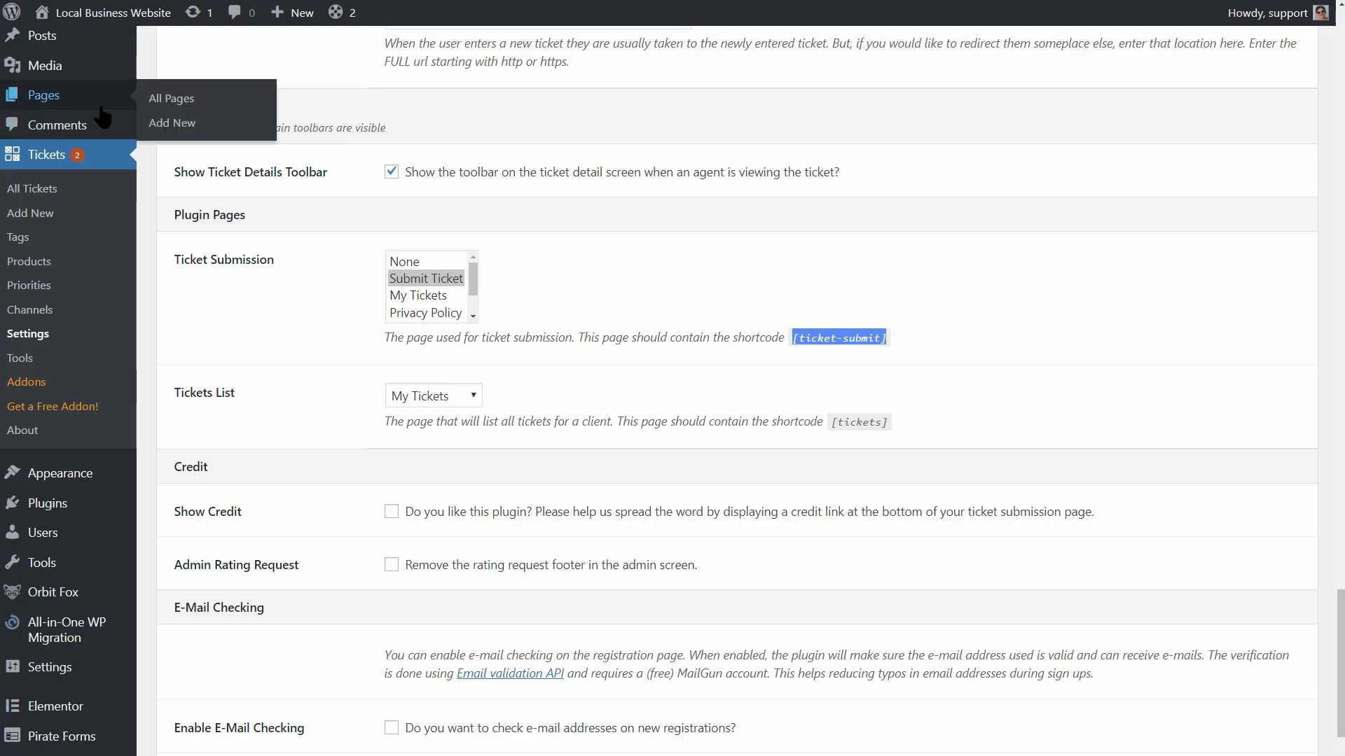
left_click(179, 123)
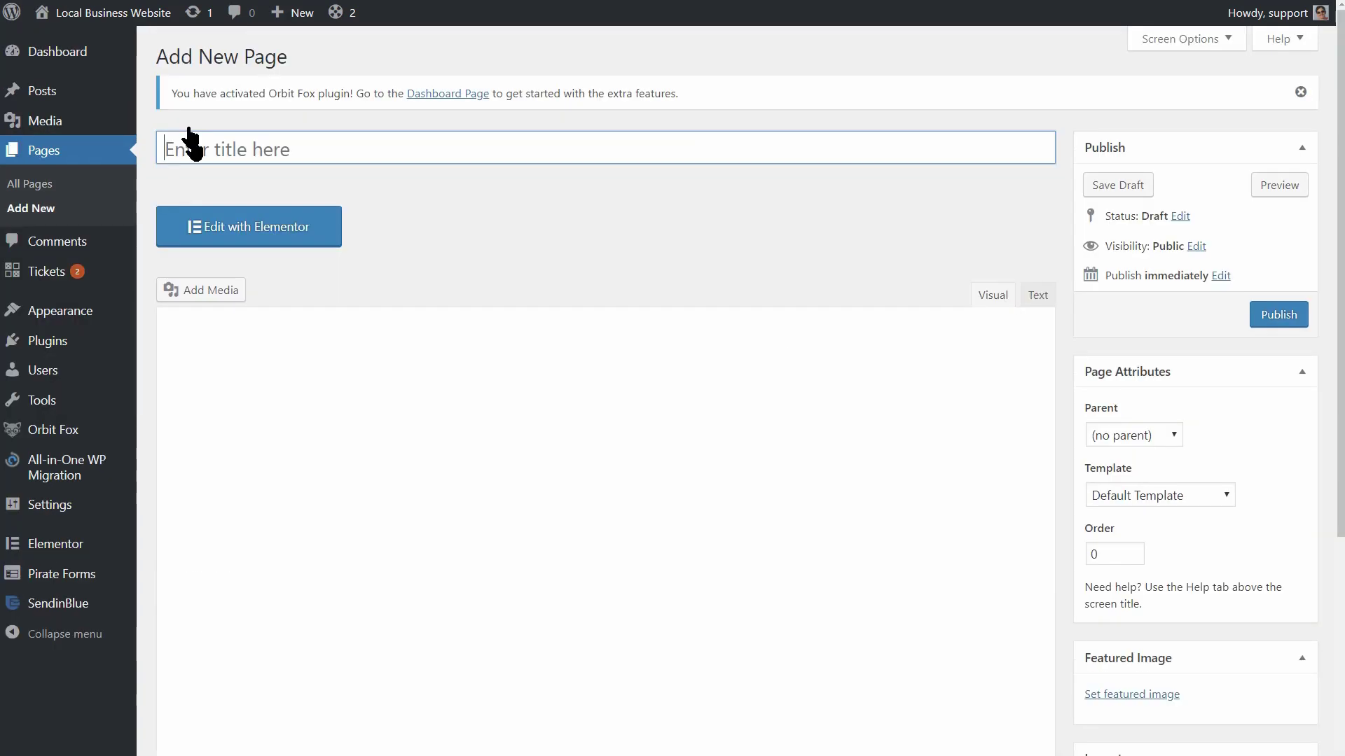
right_click(234, 374)
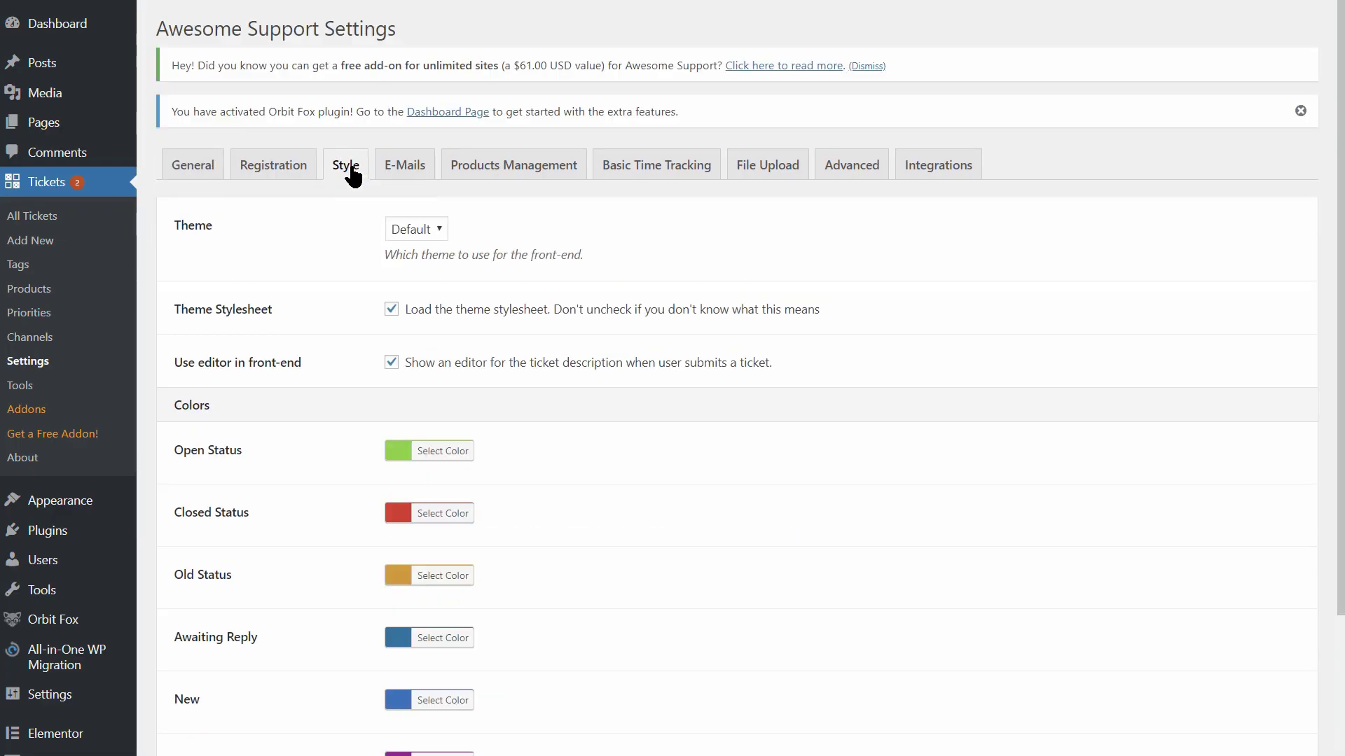
- Keep the Default theme, reset Open Status colour, check Closed and Old Status colours, and save
left_click(436, 231)
scroll(539, 361, "down", 3)
left_click(455, 252)
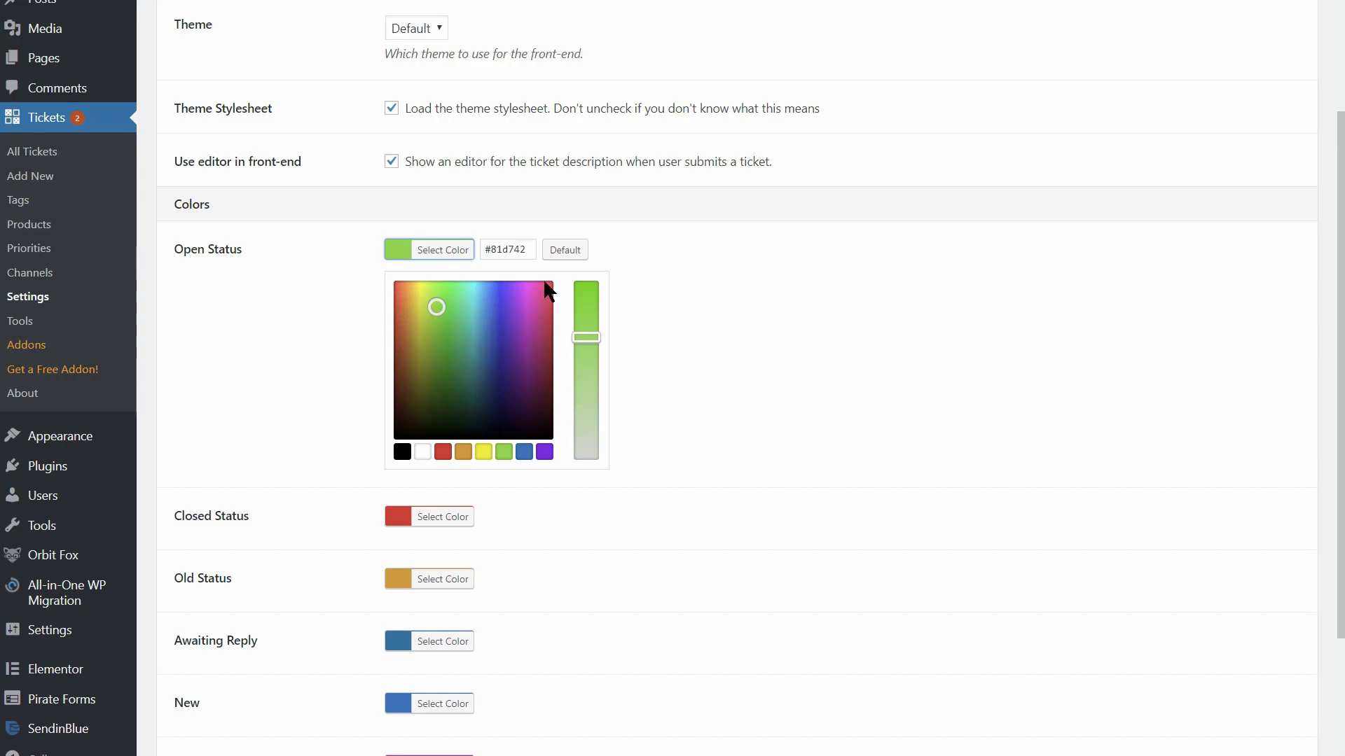
left_click(565, 252)
left_click(441, 519)
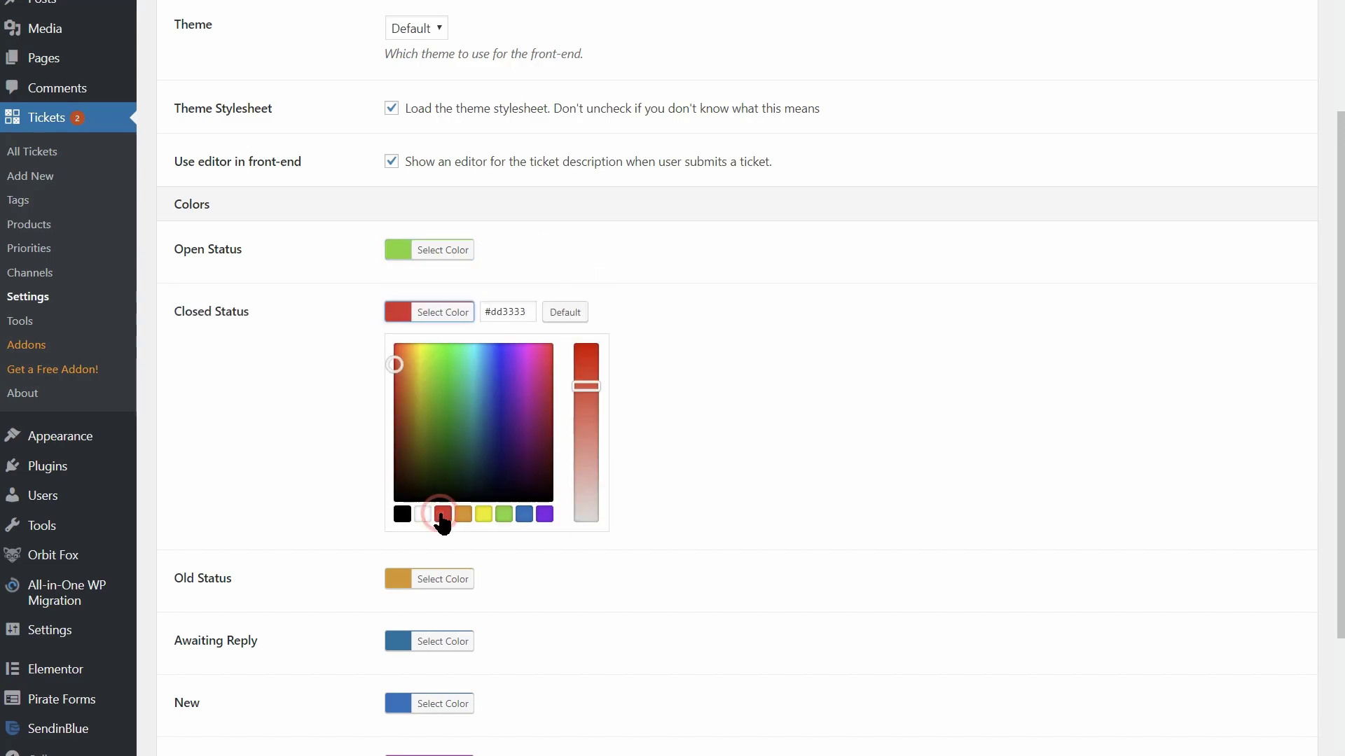
left_click(446, 579)
scroll(393, 616, "down", 3)
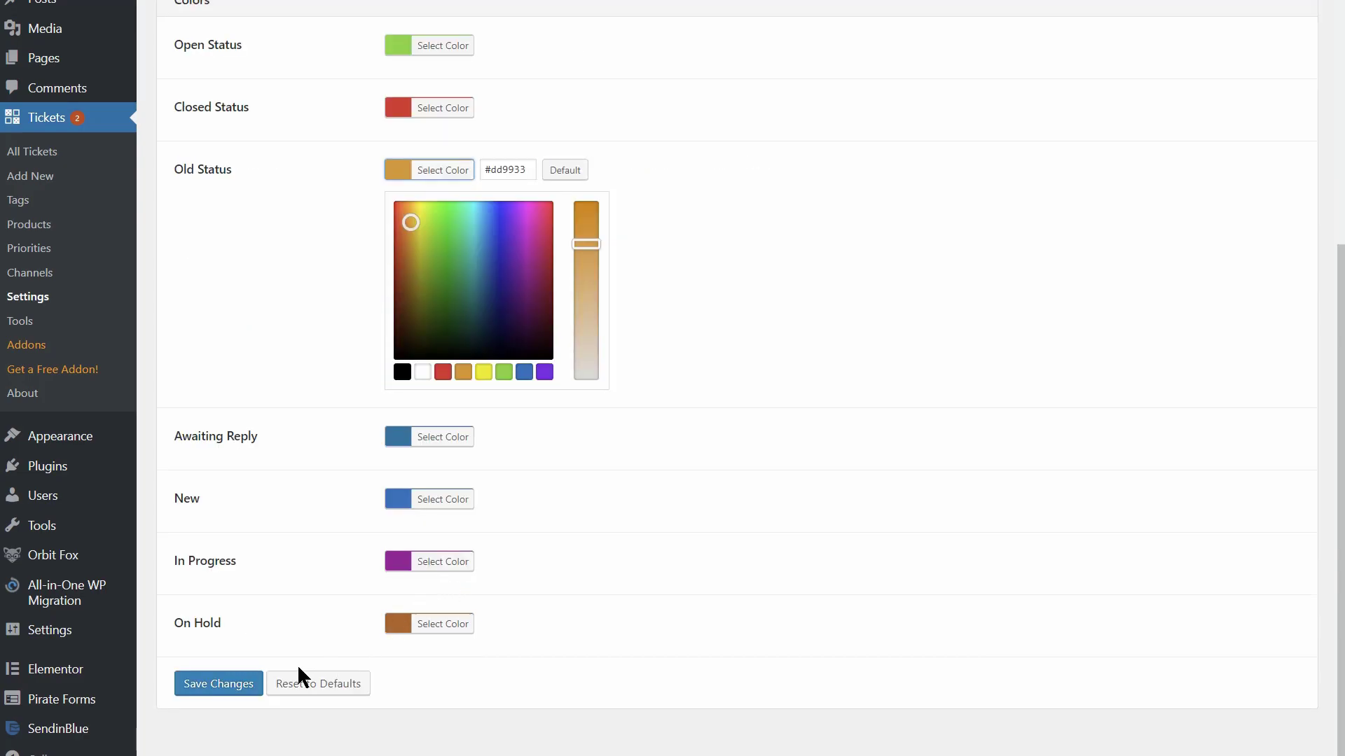
left_click(232, 689)
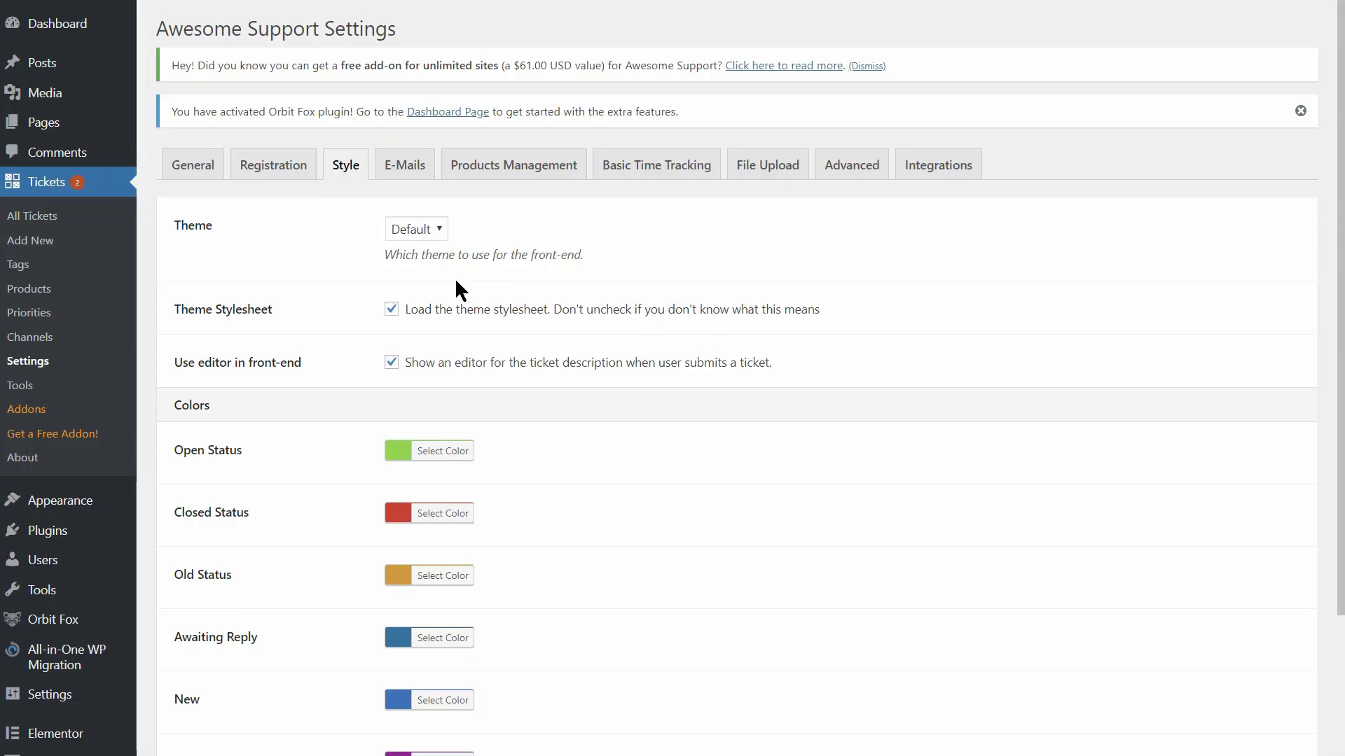
- Set new-user notifications to No One on the Registration tab and save
left_click(270, 175)
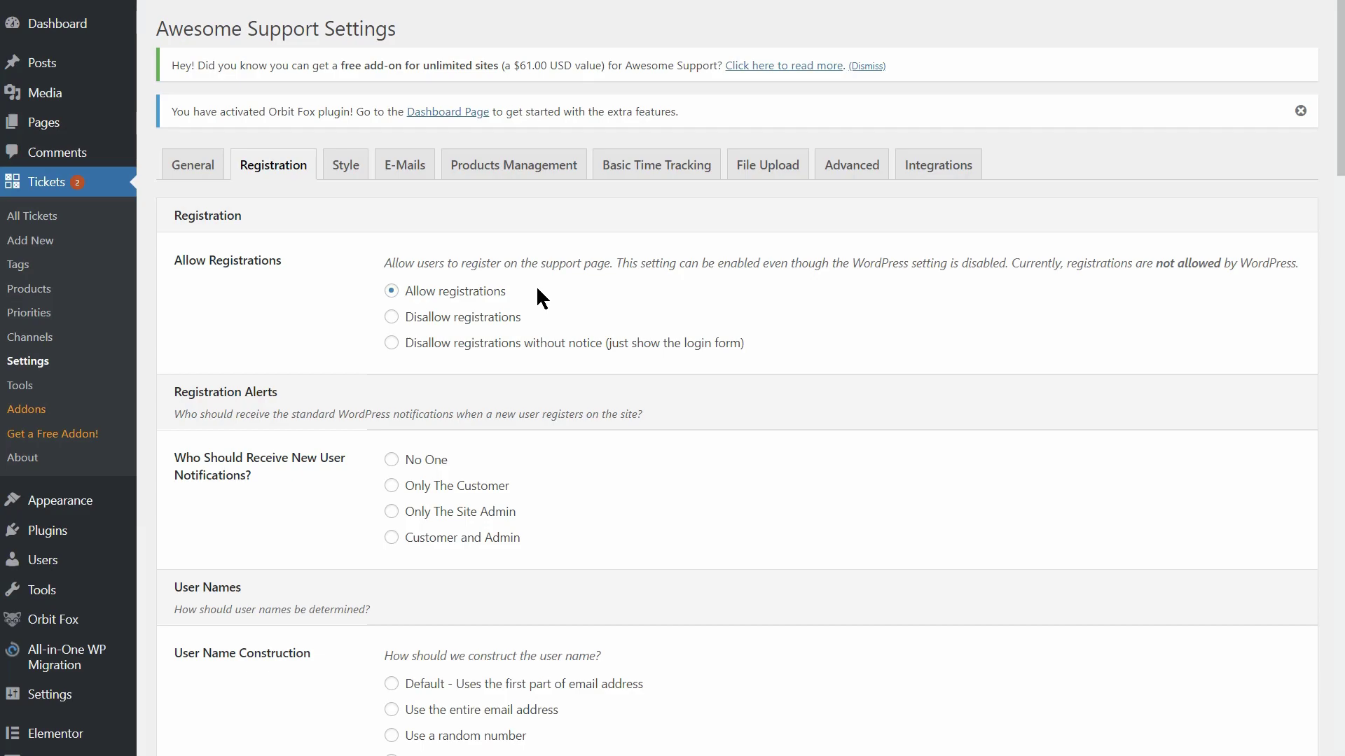
scroll(537, 289, "down", 2)
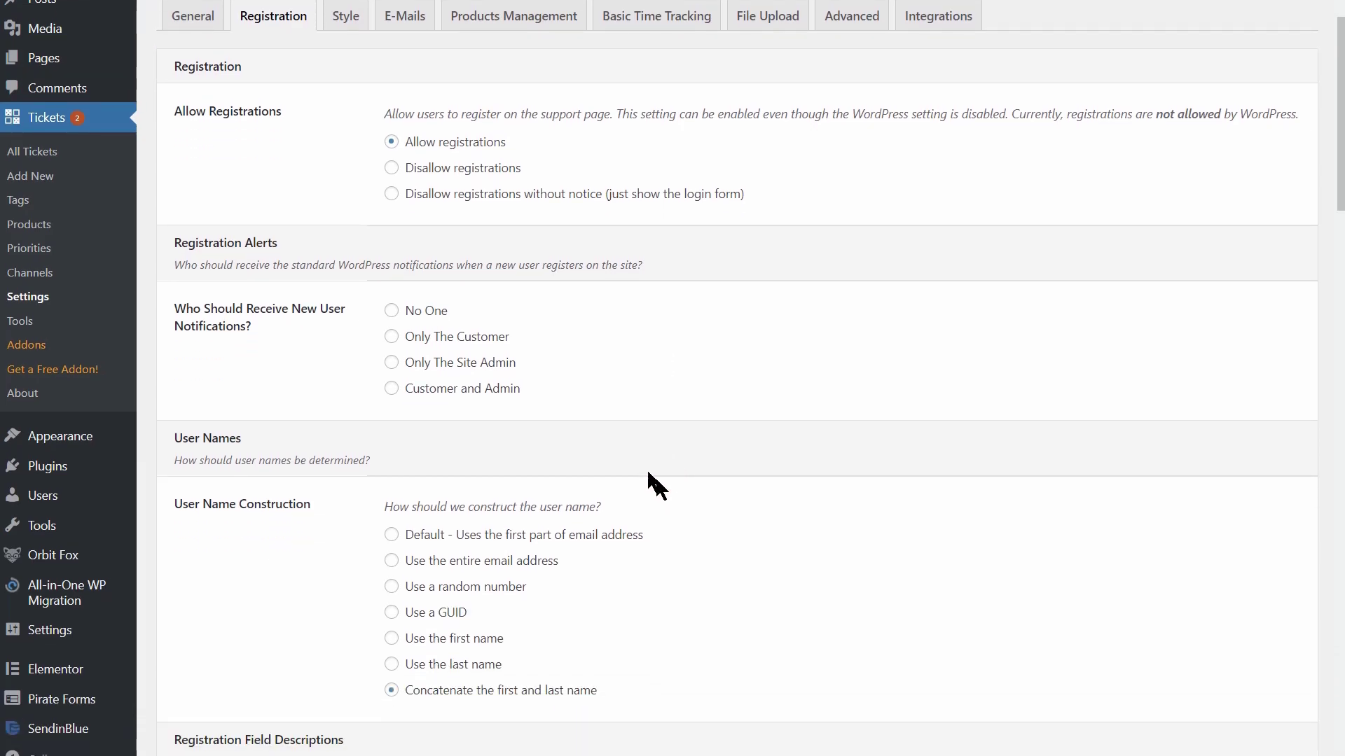
left_click(391, 362)
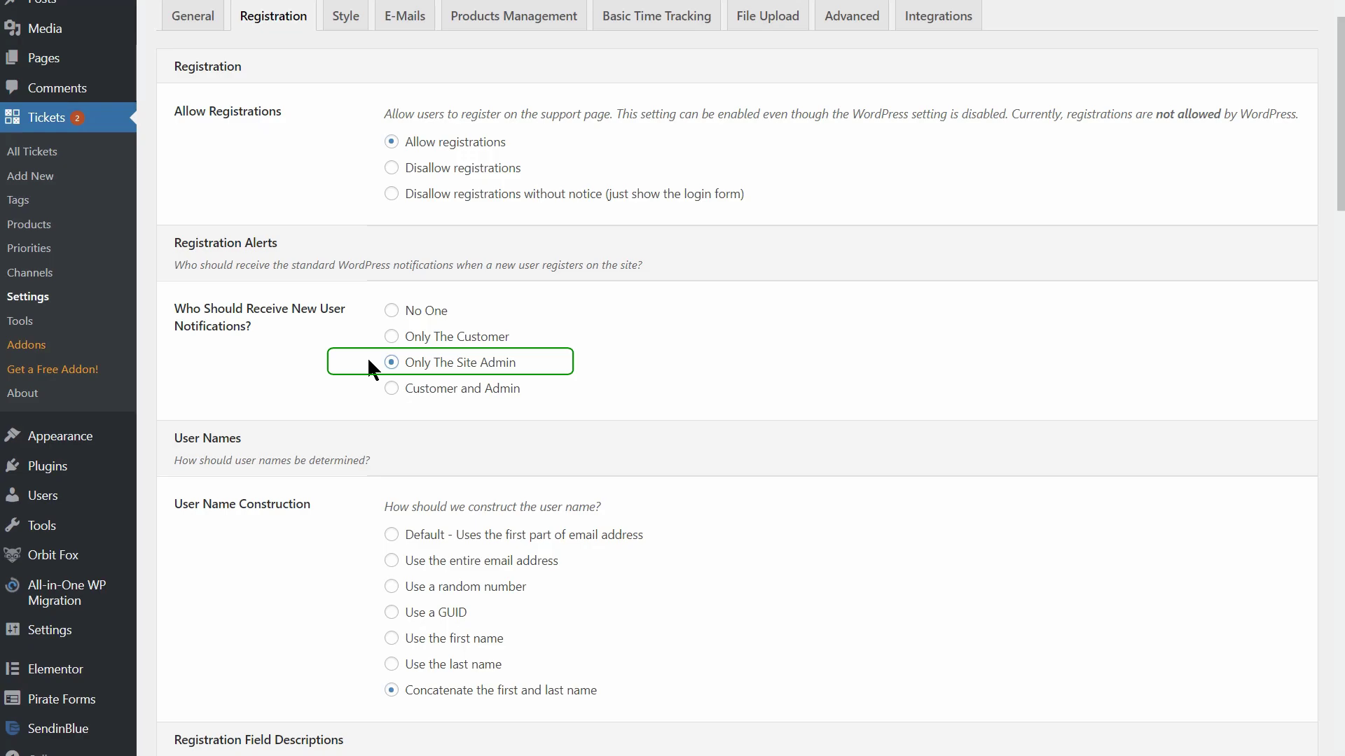
left_click(392, 389)
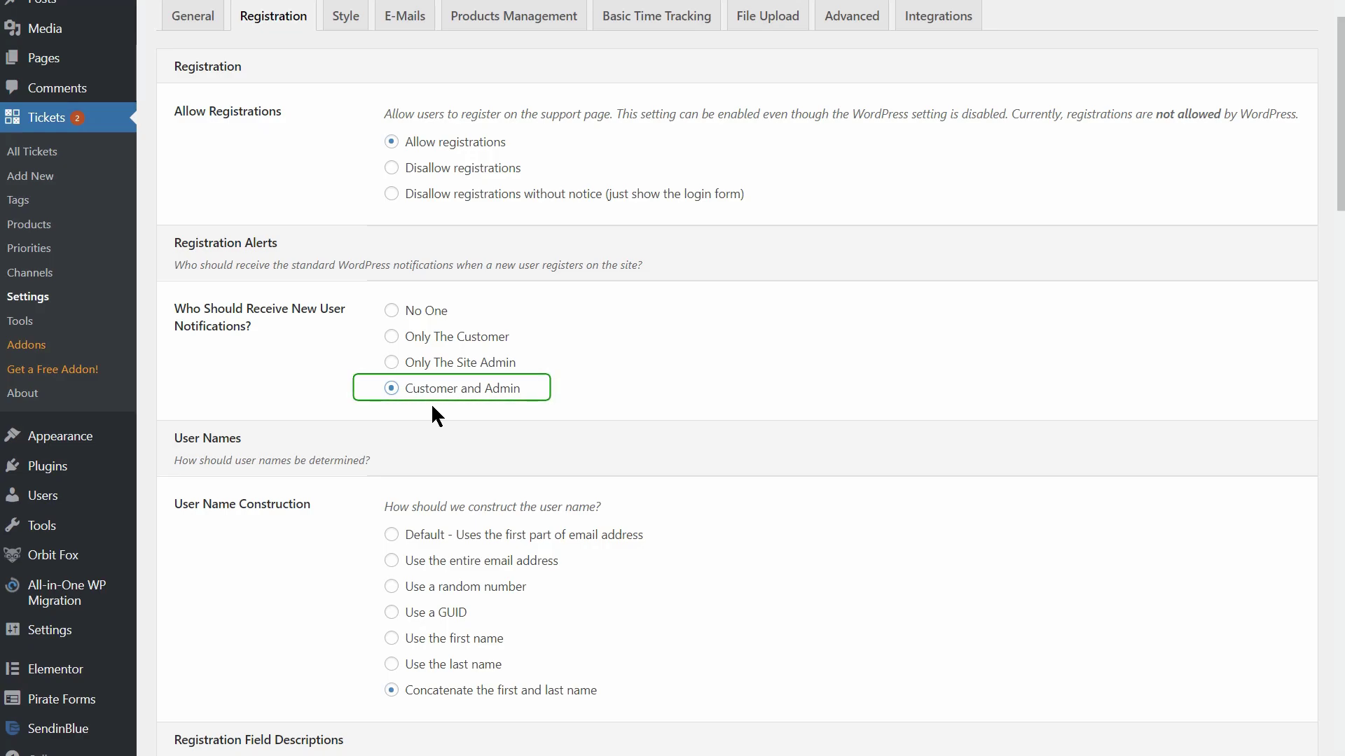
left_click(392, 311)
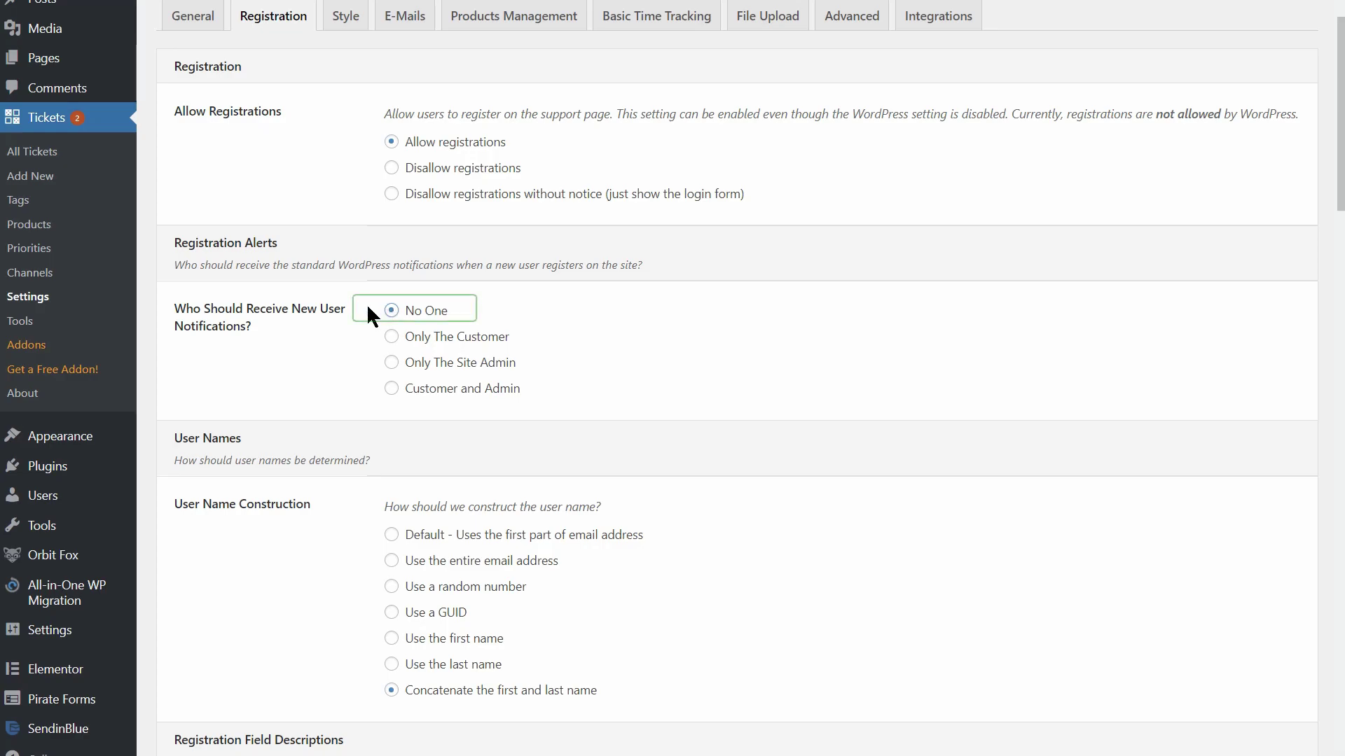
scroll(369, 328, "down", 10)
scroll(332, 511, "down", 8)
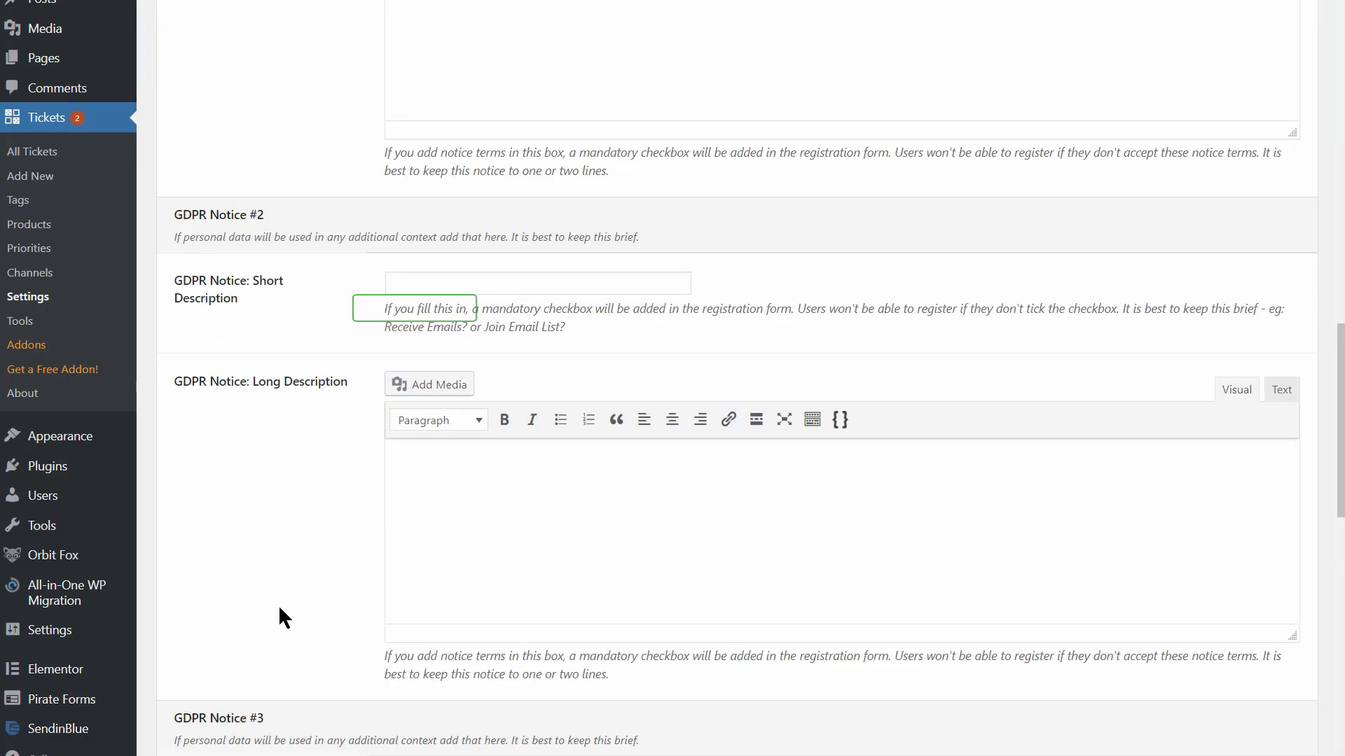
scroll(279, 604, "down", 10)
scroll(279, 604, "down", 5)
left_click(227, 687)
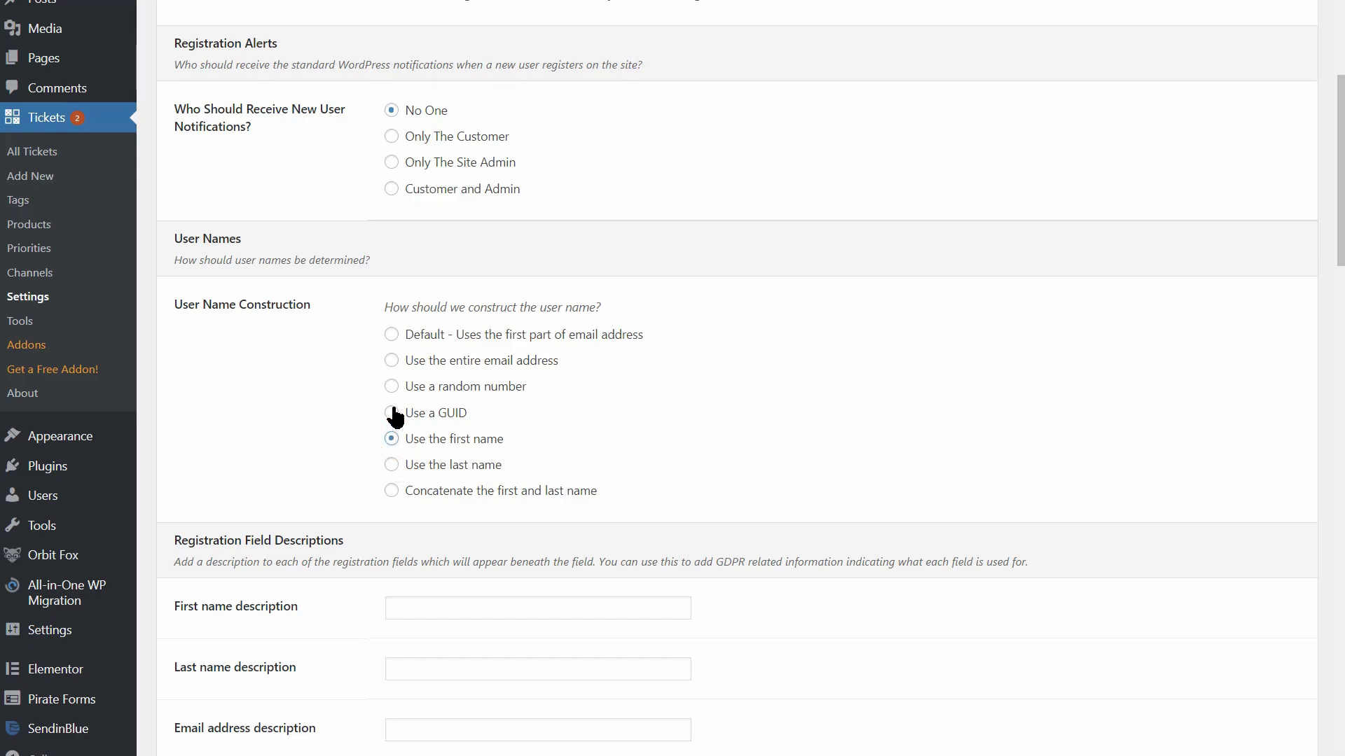
left_click(392, 413)
left_click(392, 491)
scroll(646, 479, "down", 2)
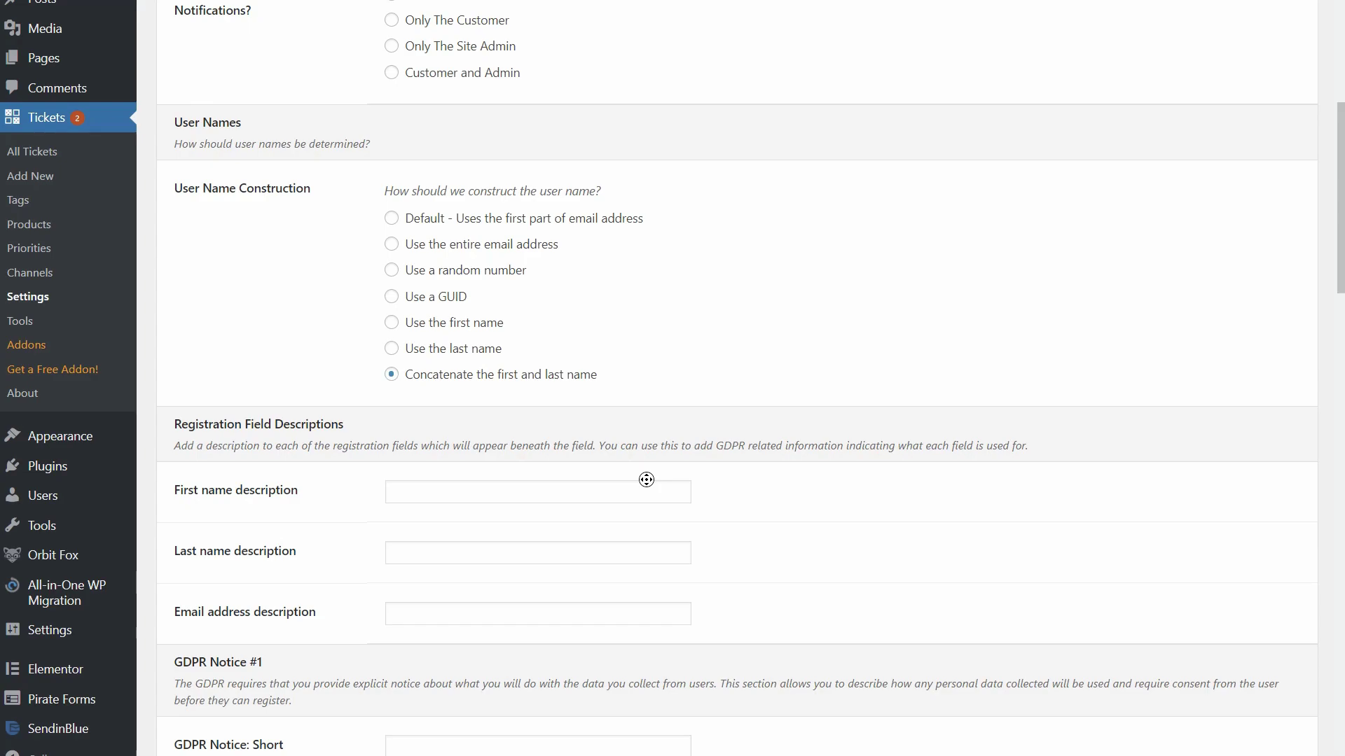
left_click(415, 497)
left_click(412, 553)
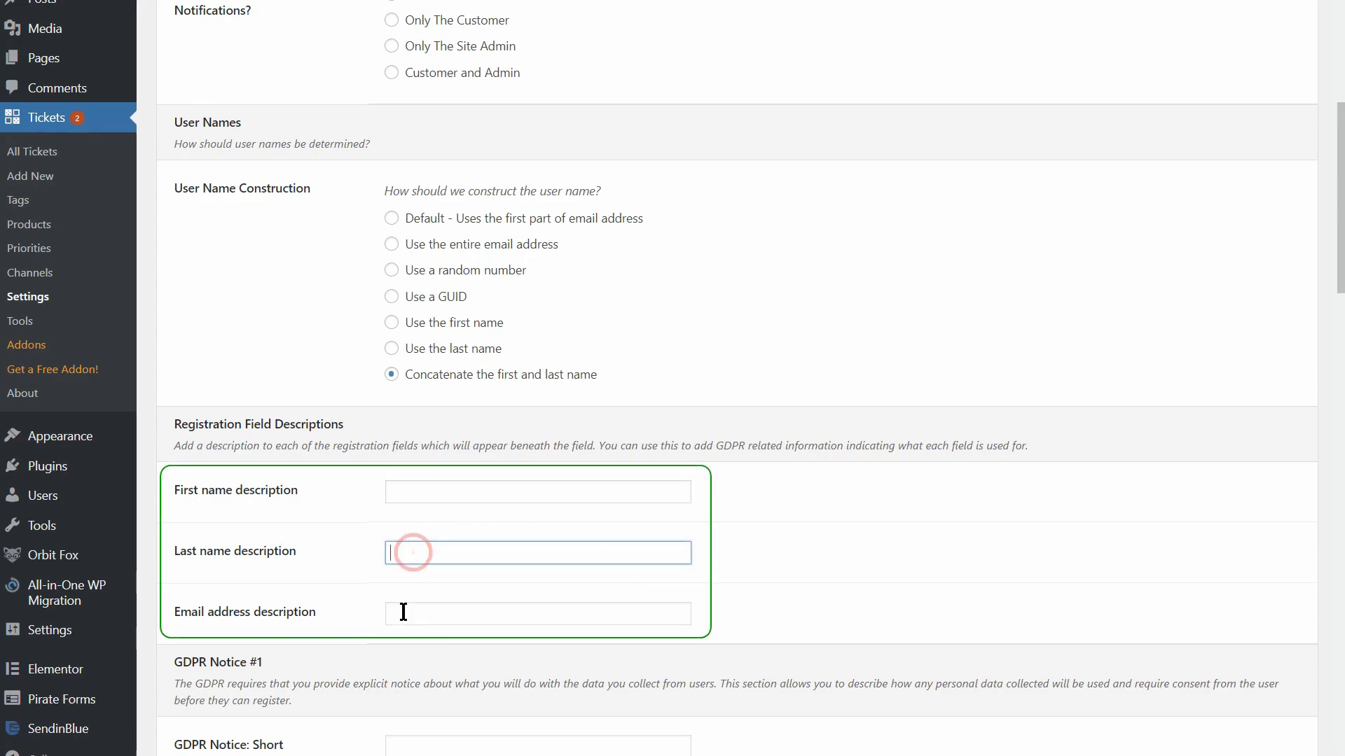
left_click(403, 612)
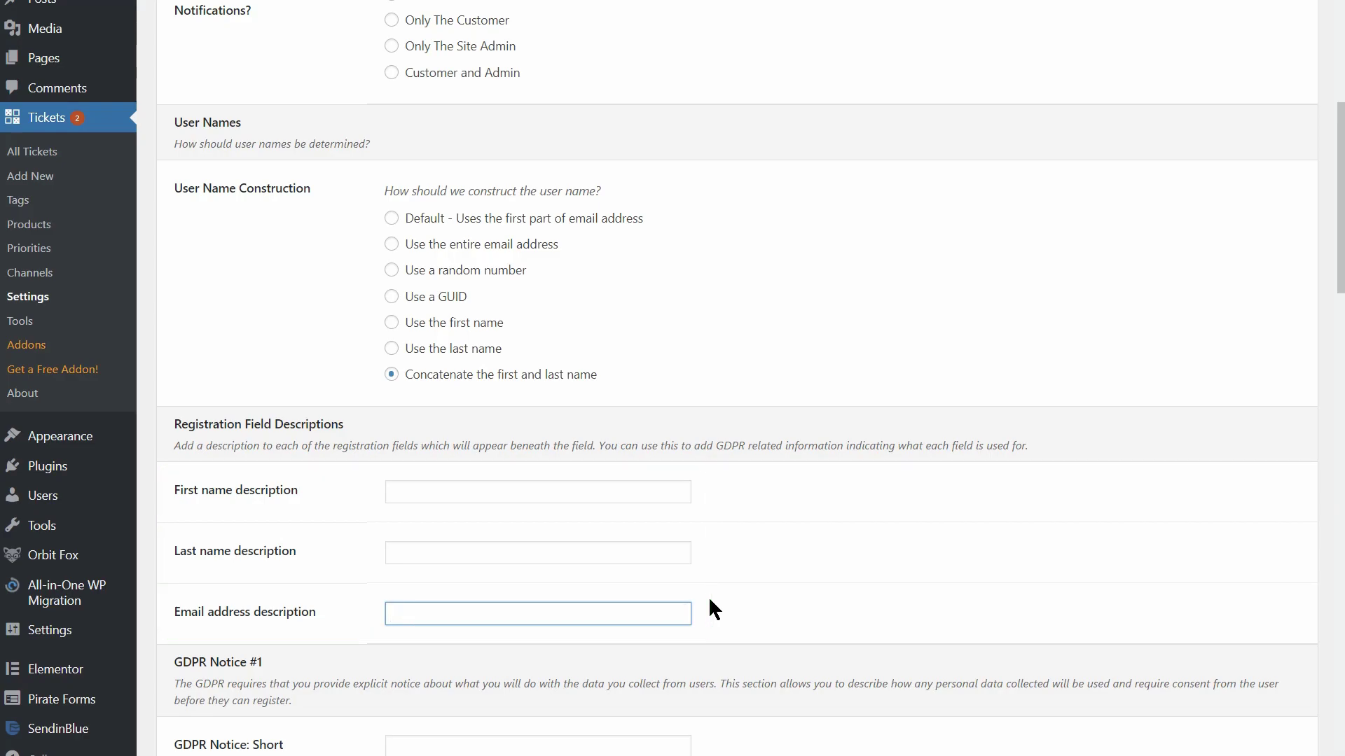
- Leave the first name description field empty in the registration settings
left_click(418, 494)
left_click(790, 491)
scroll(787, 491, "down", 3)
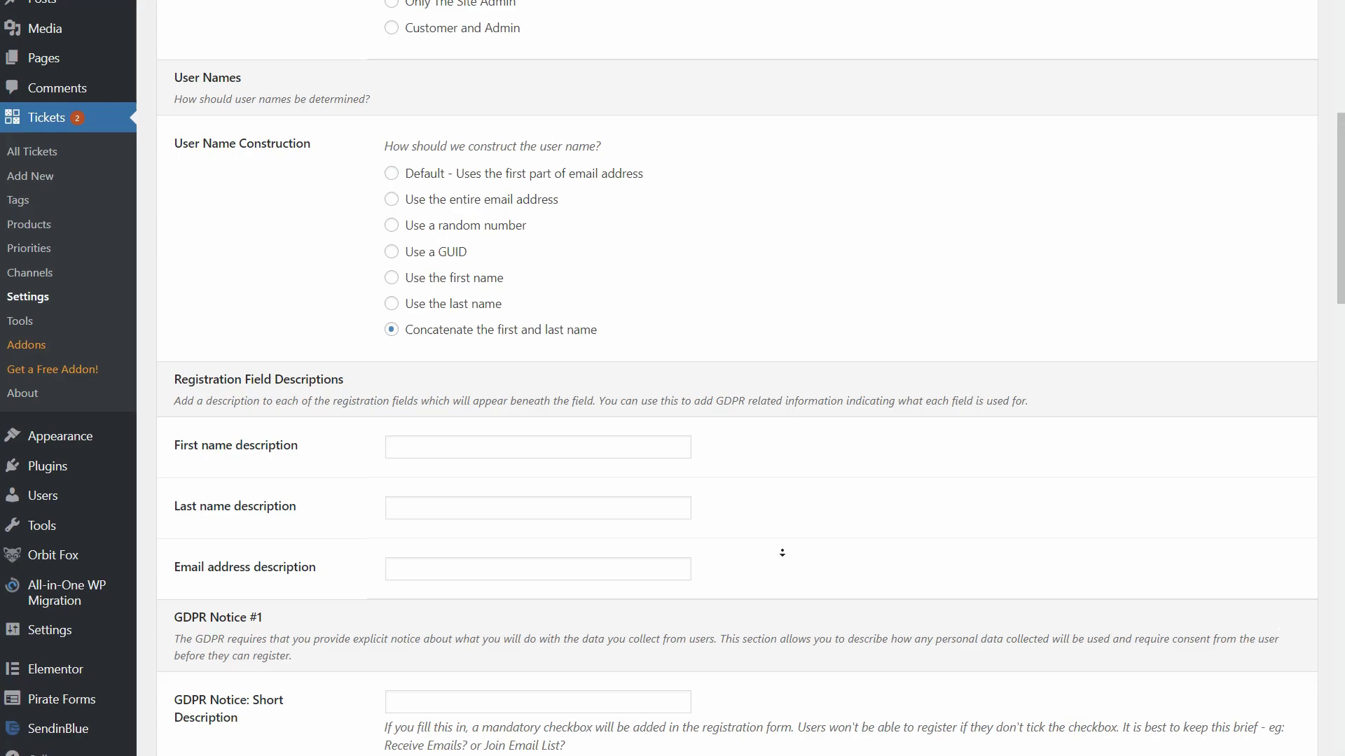
left_click(784, 548)
scroll(783, 551, "down", 5)
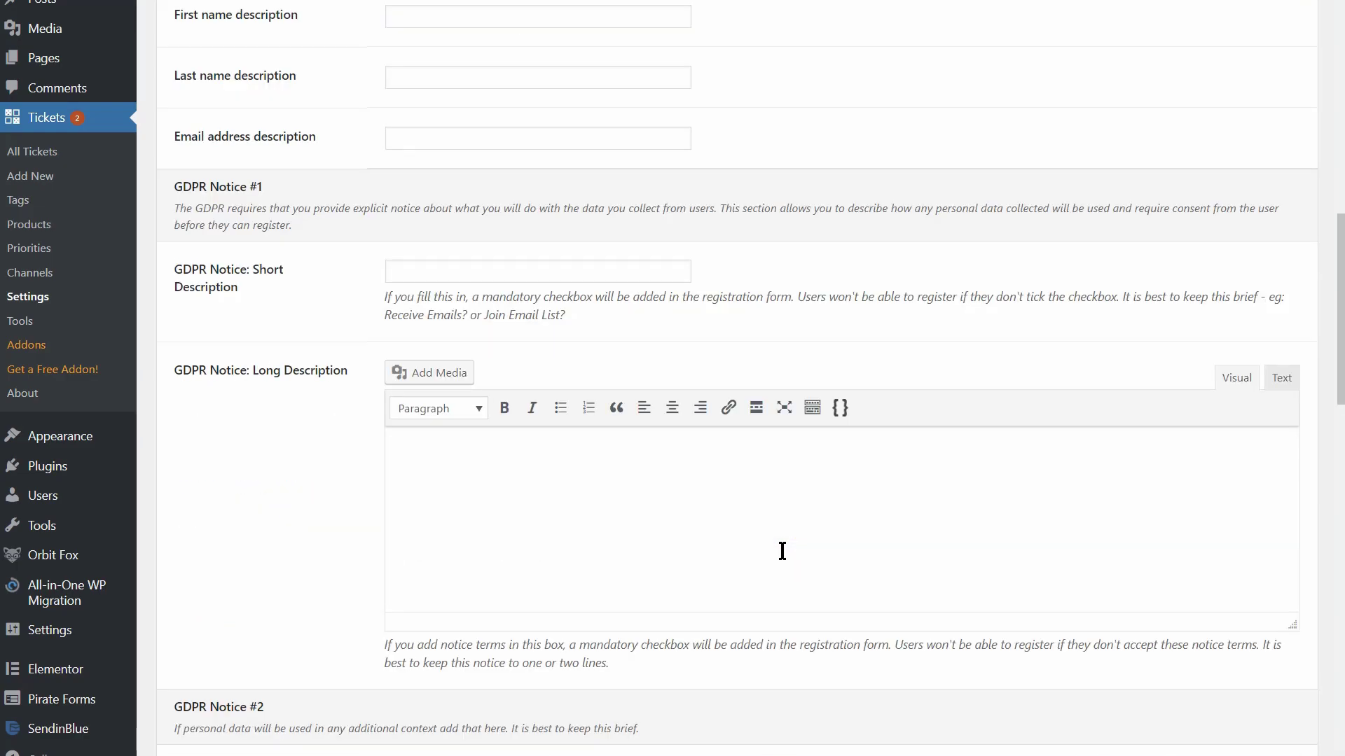
- Enter GDPR short description 'GDPR Notice 1' and long description 'GDPR Notice description'
left_click(432, 273)
type("GDPR Notice")
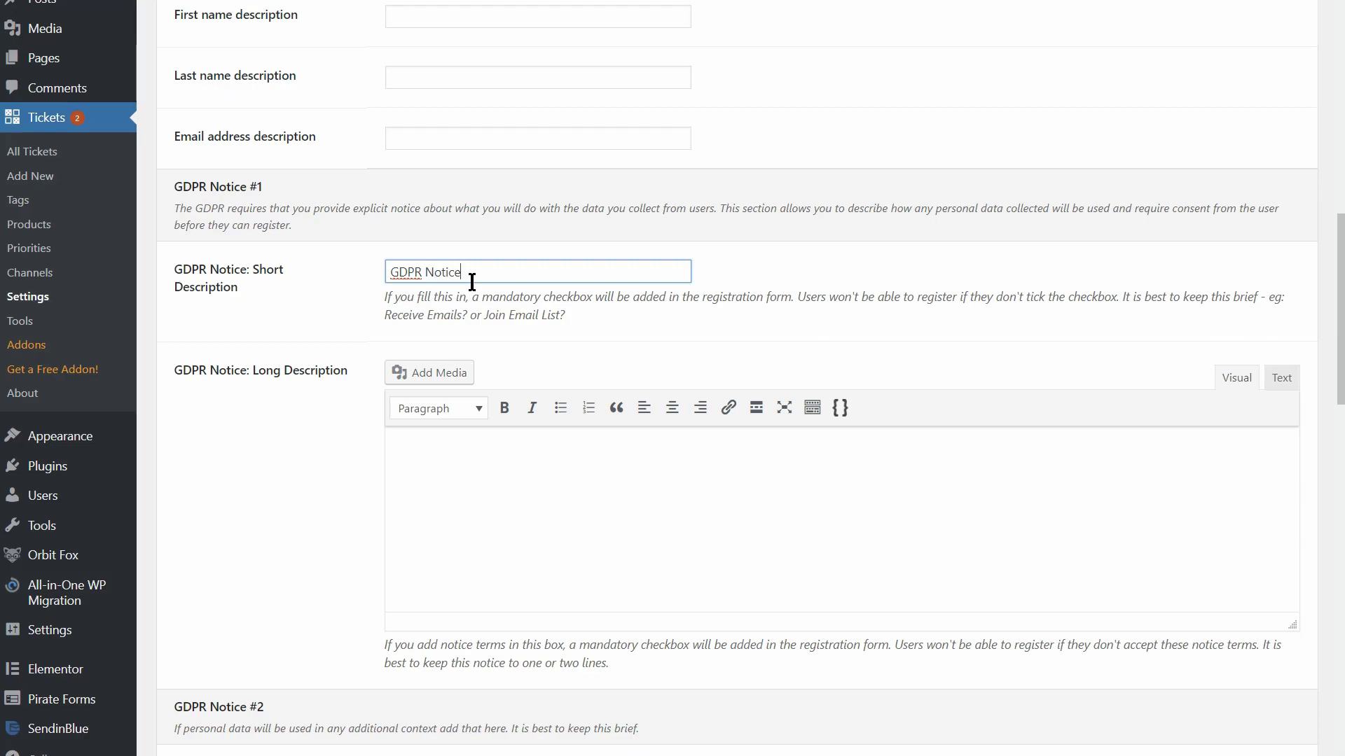
type("1")
left_click(460, 451)
type("GDP")
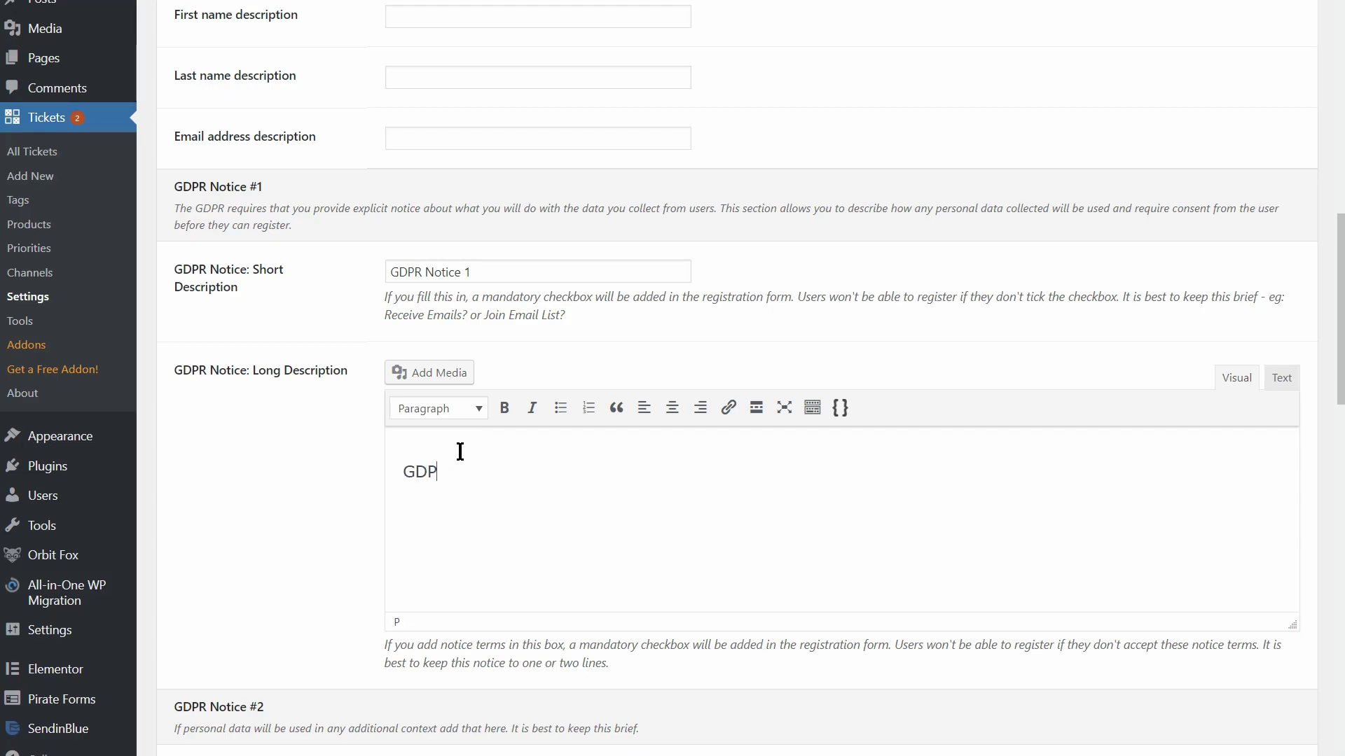
type("R Notic")
type("e description")
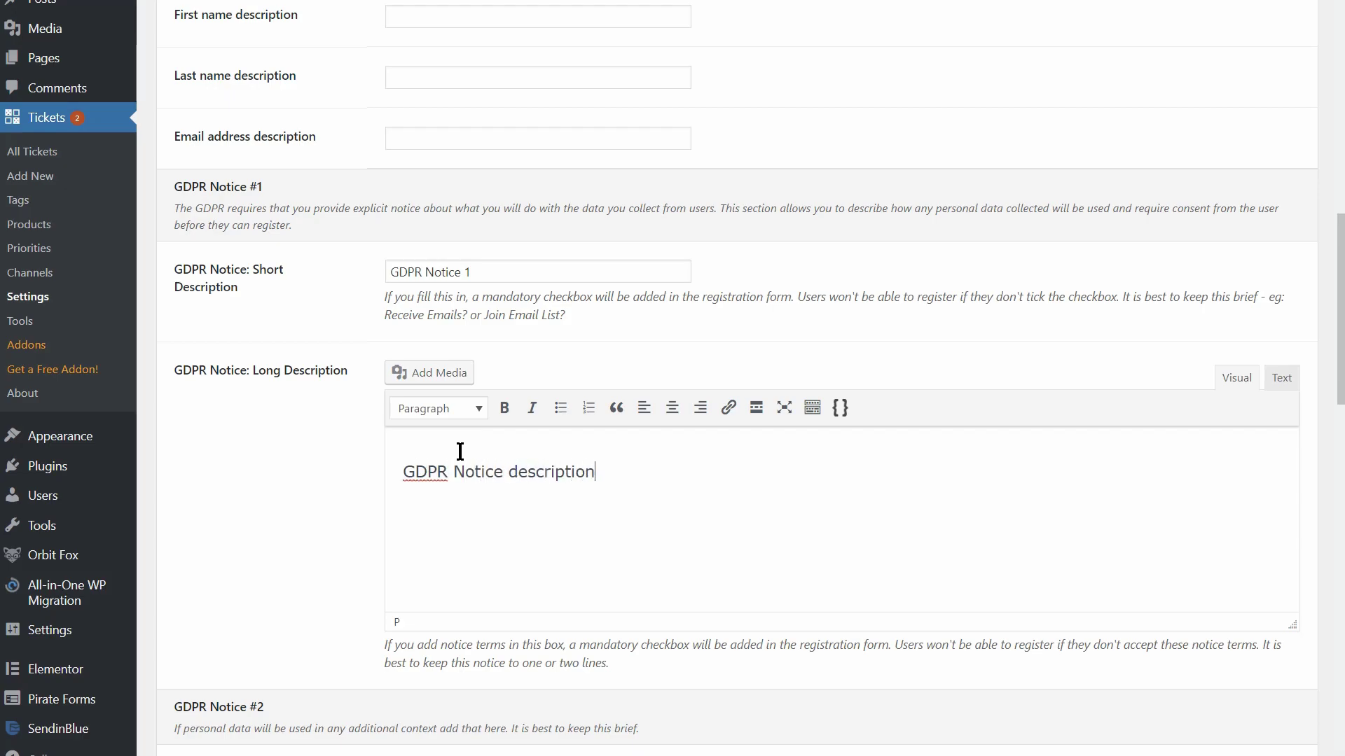
scroll(461, 451, "down", 15)
scroll(412, 555, "down", 5)
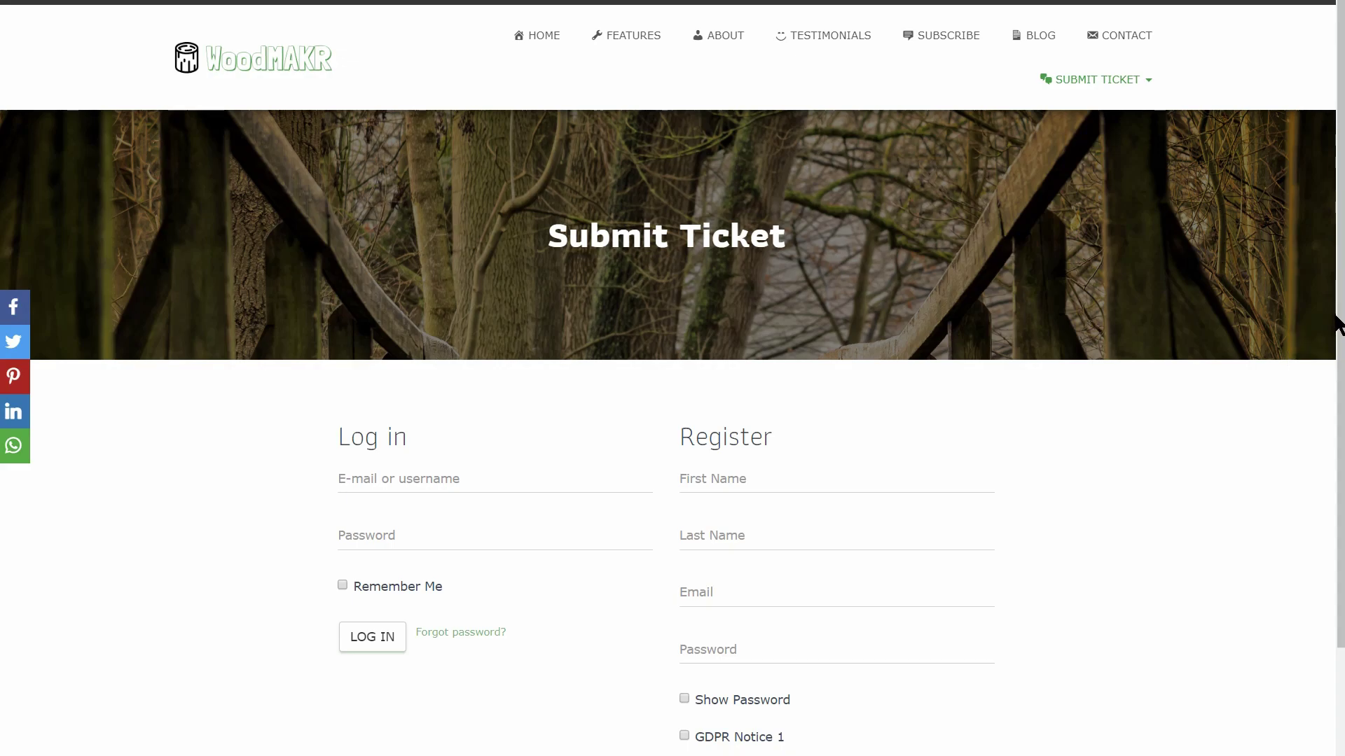
- Scroll to the Register form and tick the GDPR Notice 1 consent box
left_click_drag(1336, 322, 1335, 553)
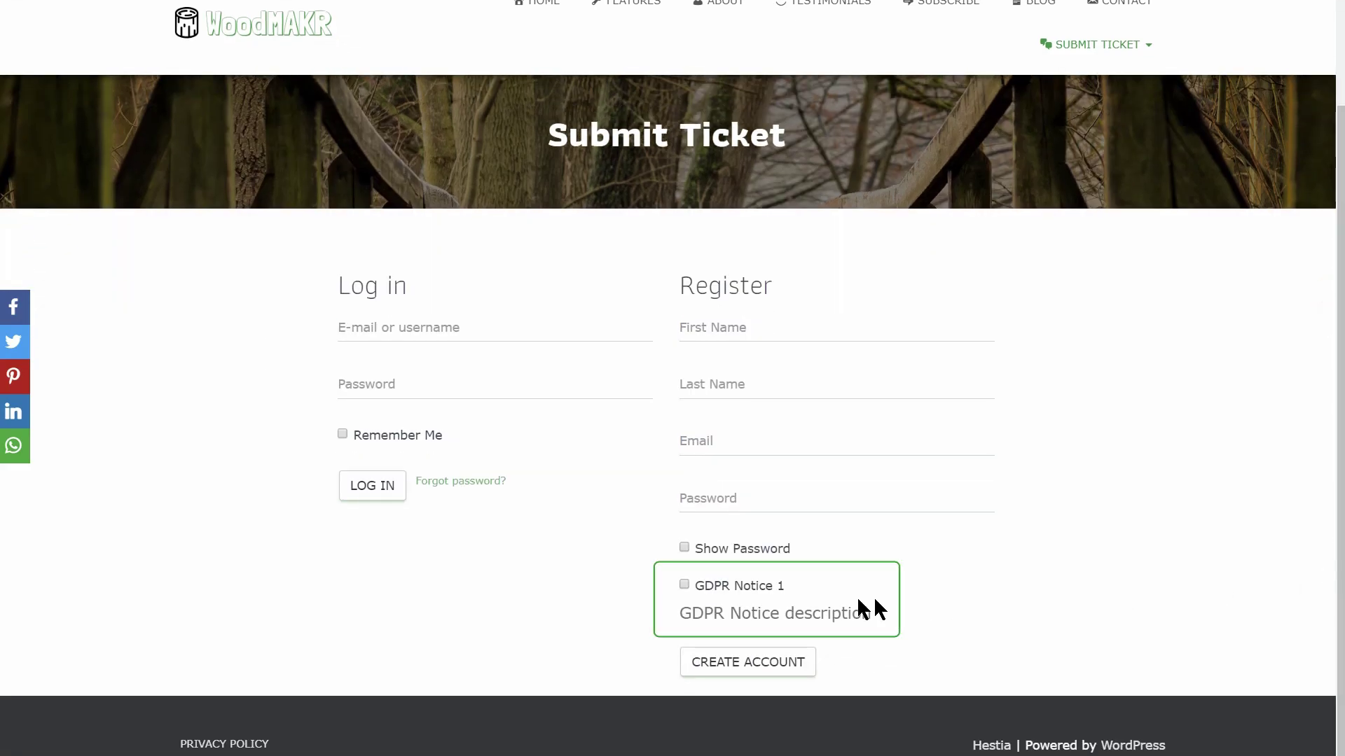
left_click(685, 584)
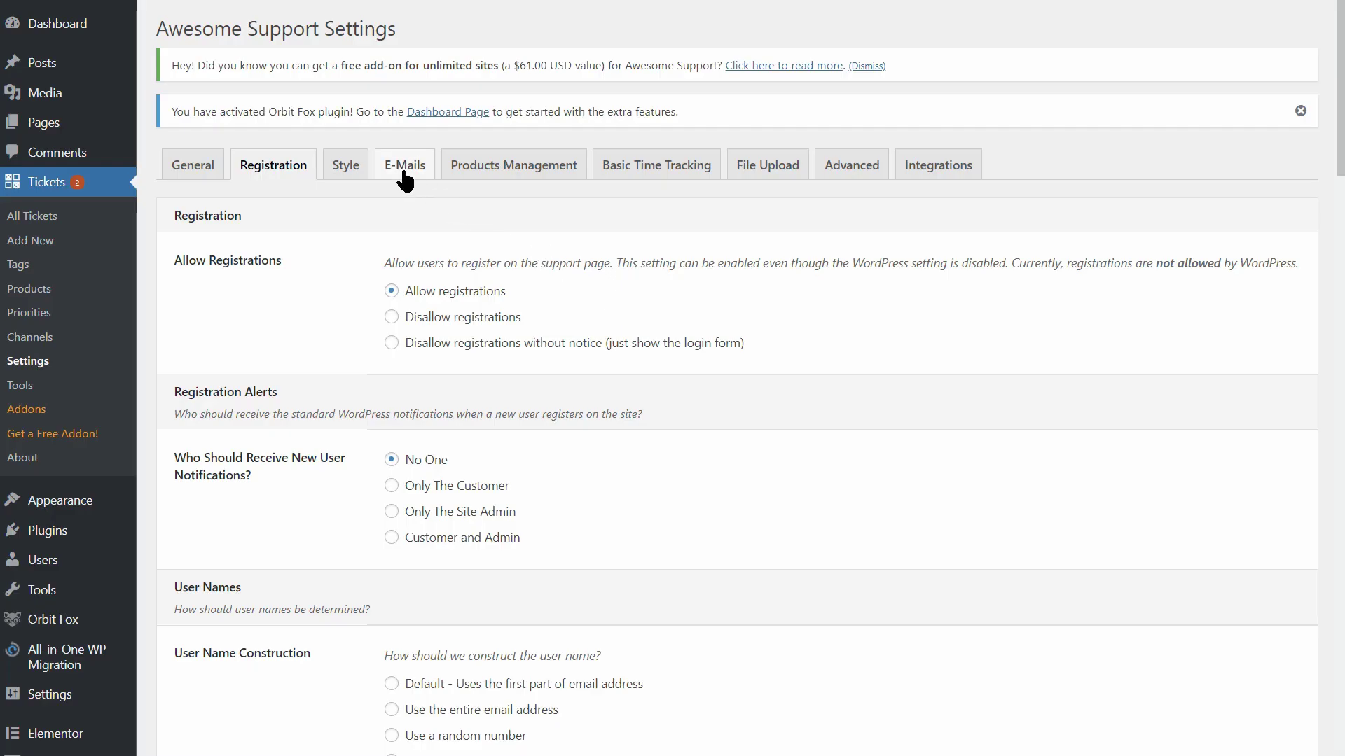
- Review the E-Mails notification templates and template tags, then save the e-mail settings
left_click(402, 166)
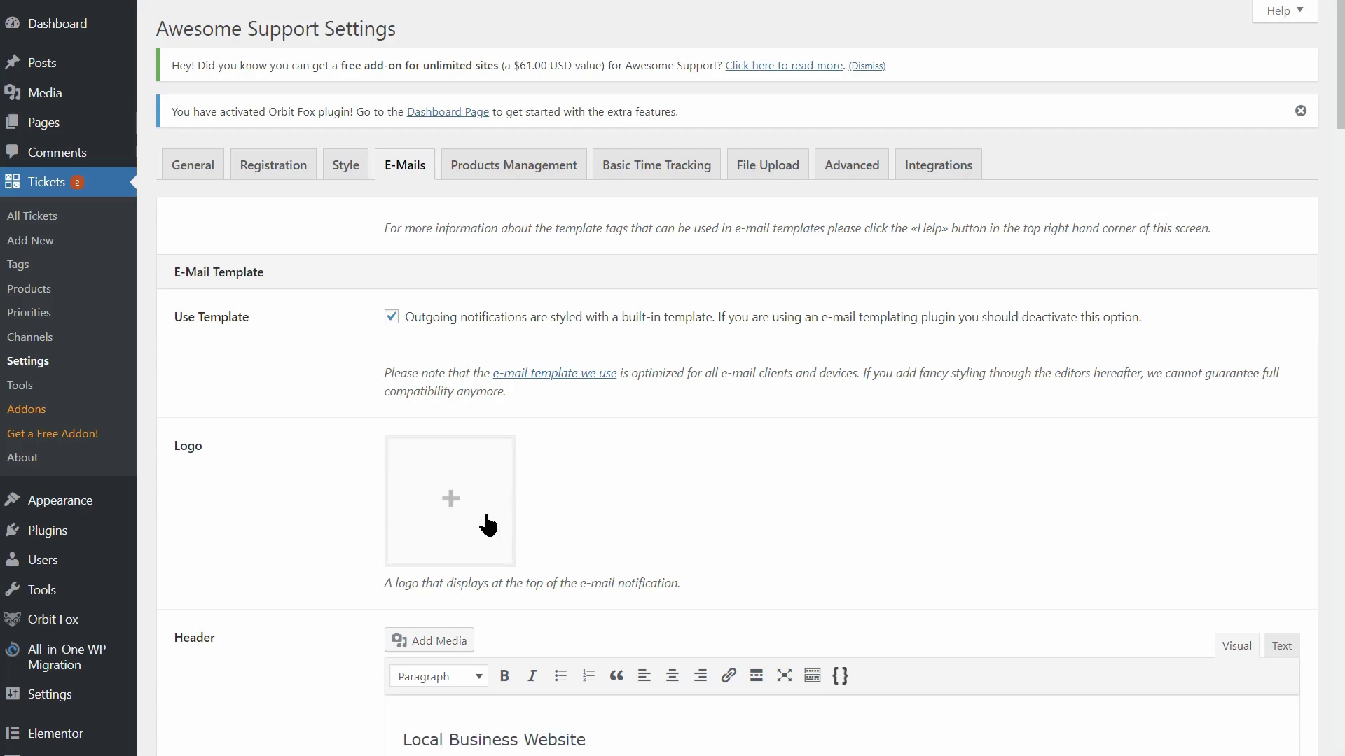
middle_click(597, 515)
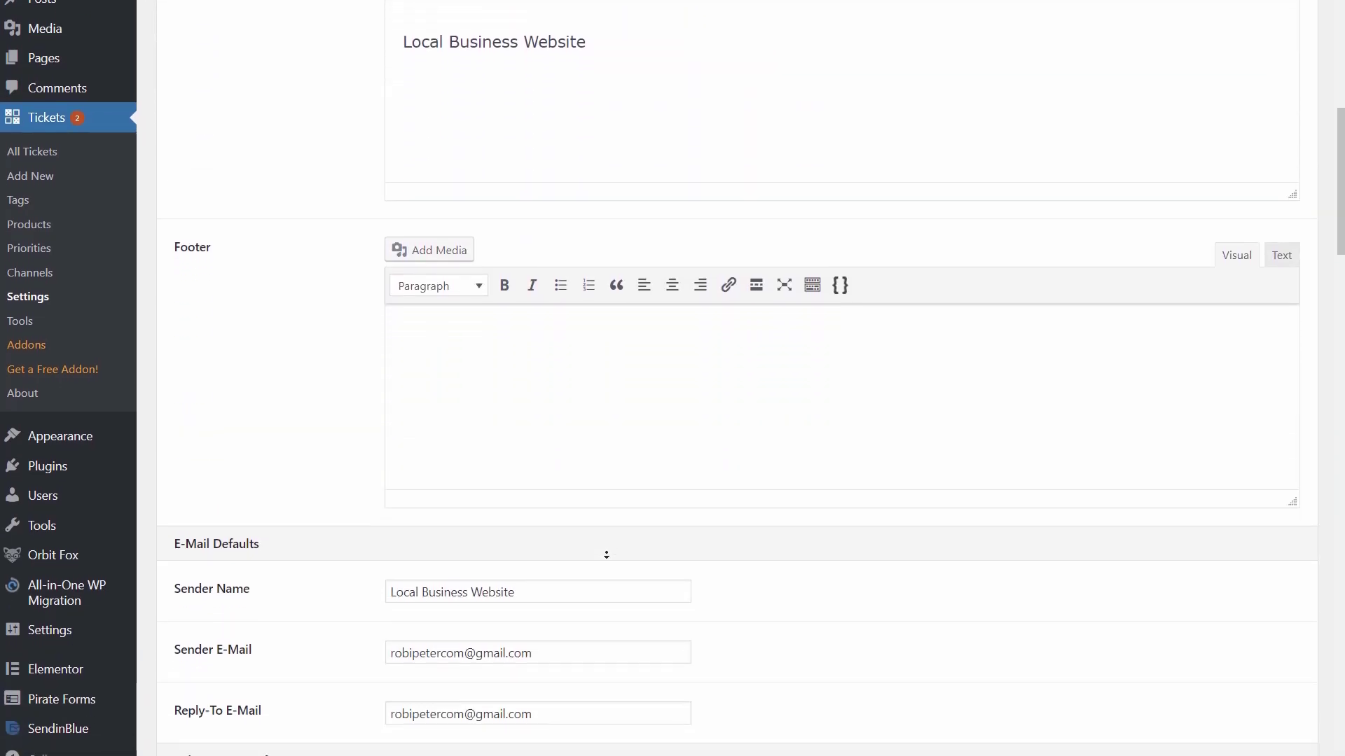
left_click(721, 541)
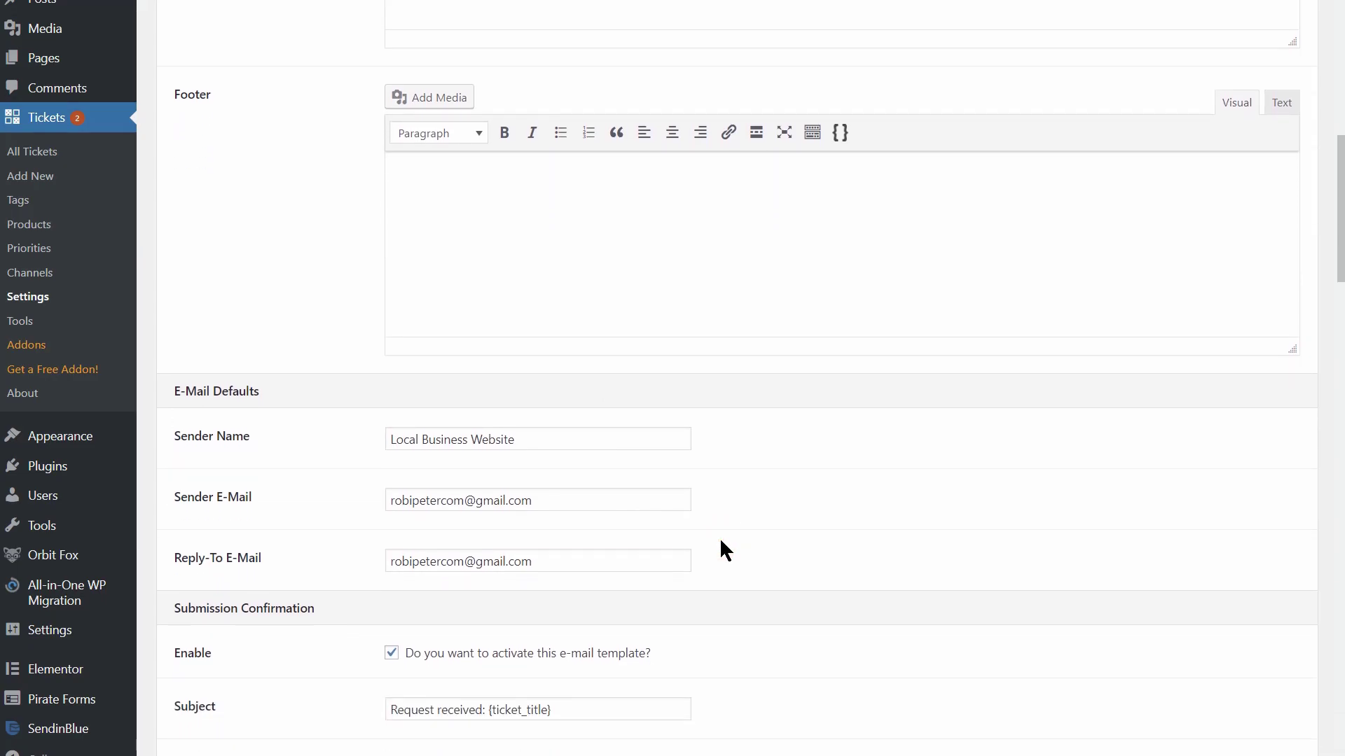
scroll(721, 541, "down", 6)
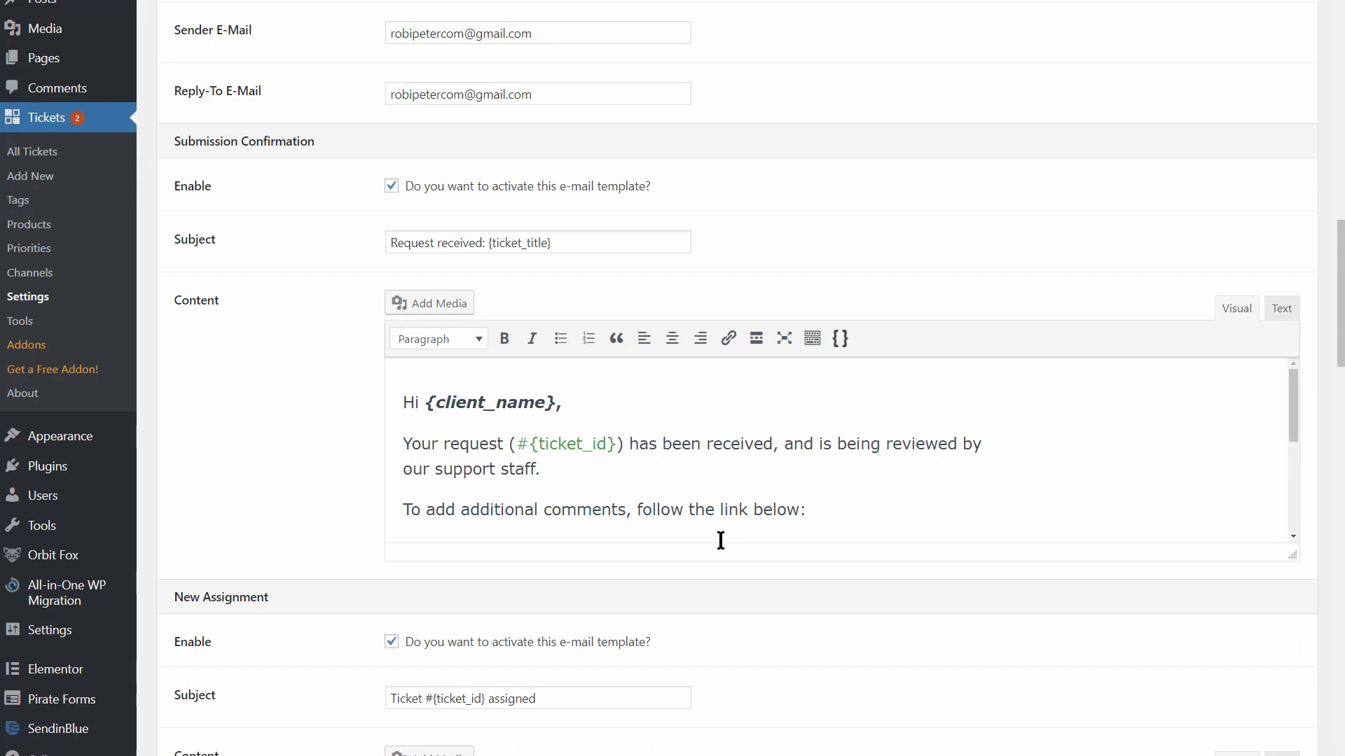
left_click_drag(560, 405, 425, 413)
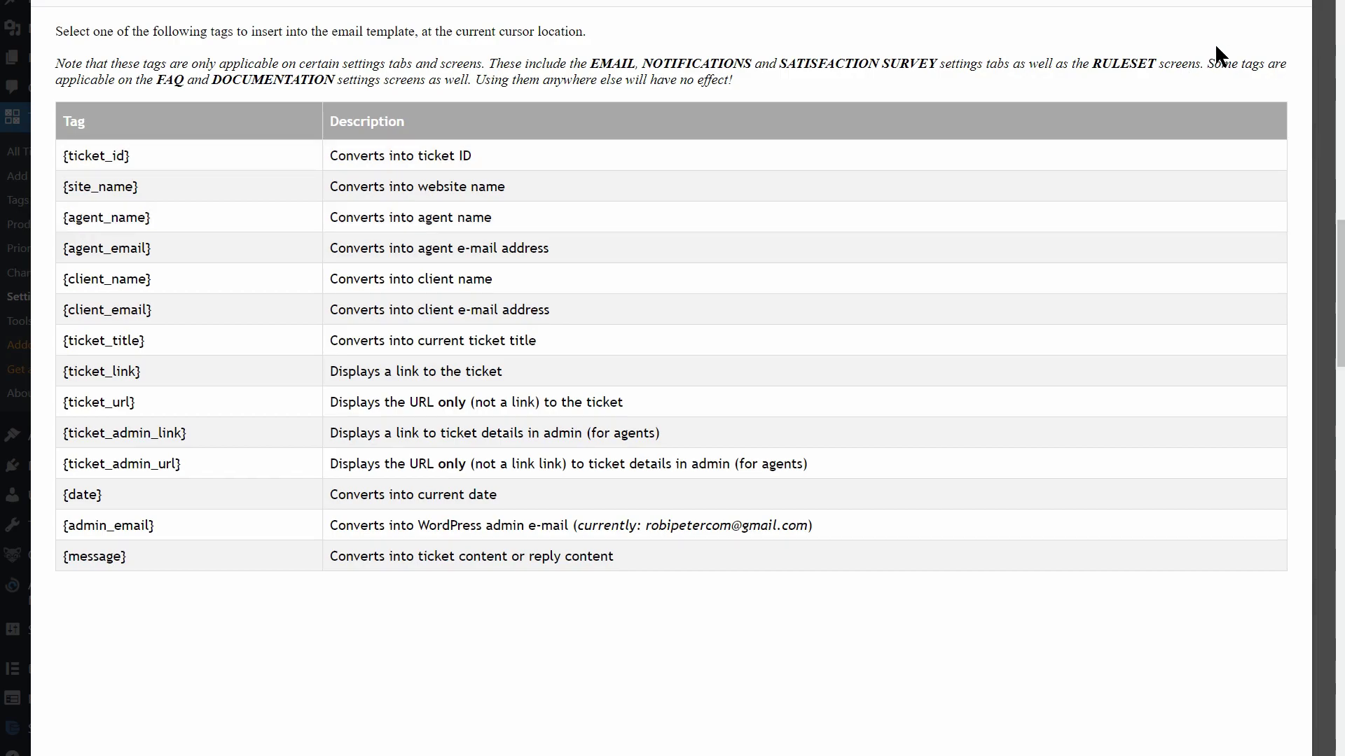
left_click(1293, 7)
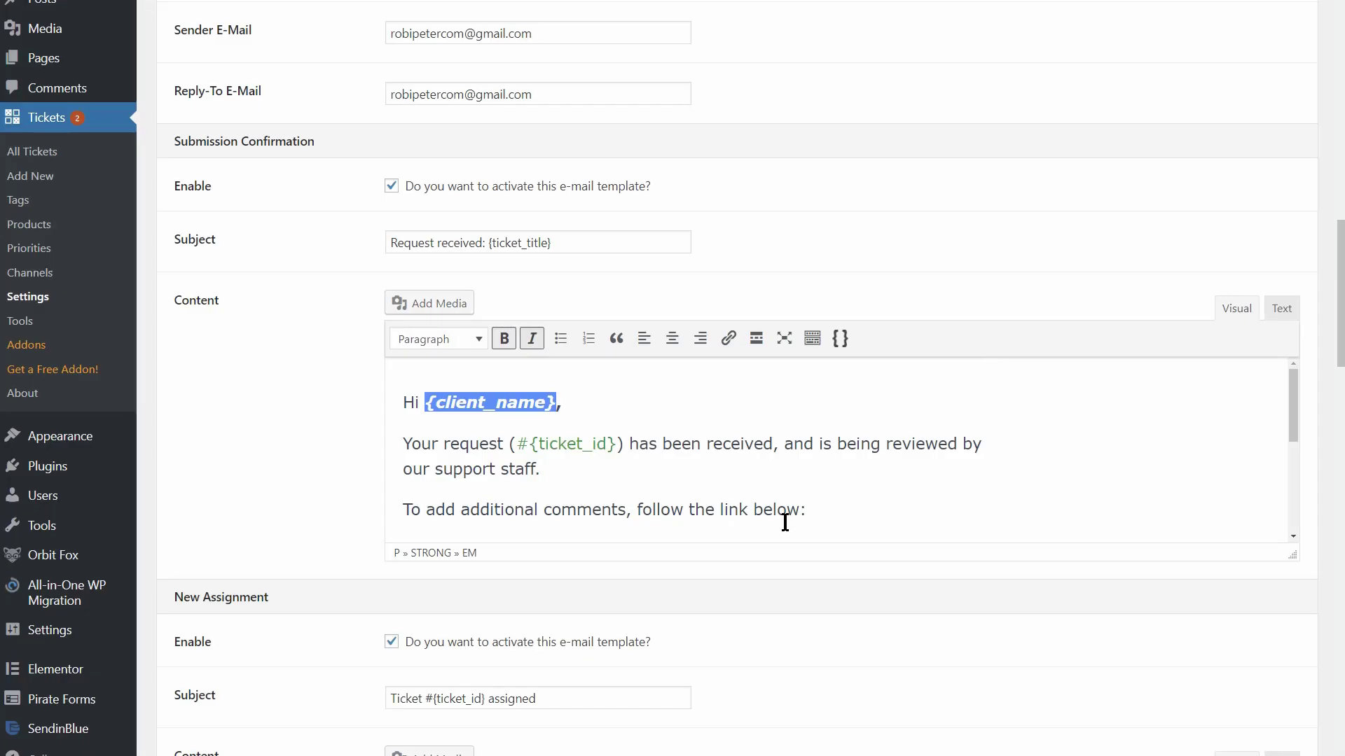
scroll(792, 530, "down", 3)
scroll(841, 567, "down", 7)
scroll(875, 593, "down", 10)
scroll(875, 593, "down", 10)
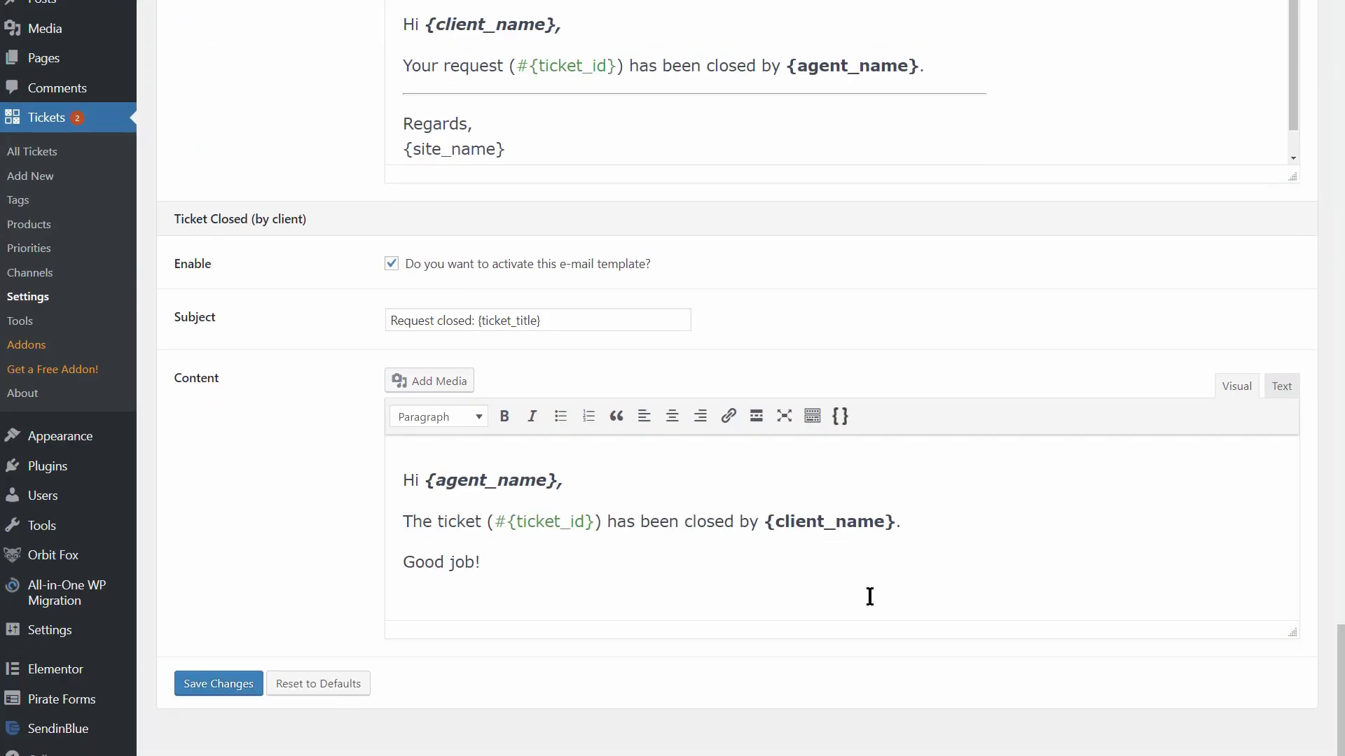
left_click(238, 686)
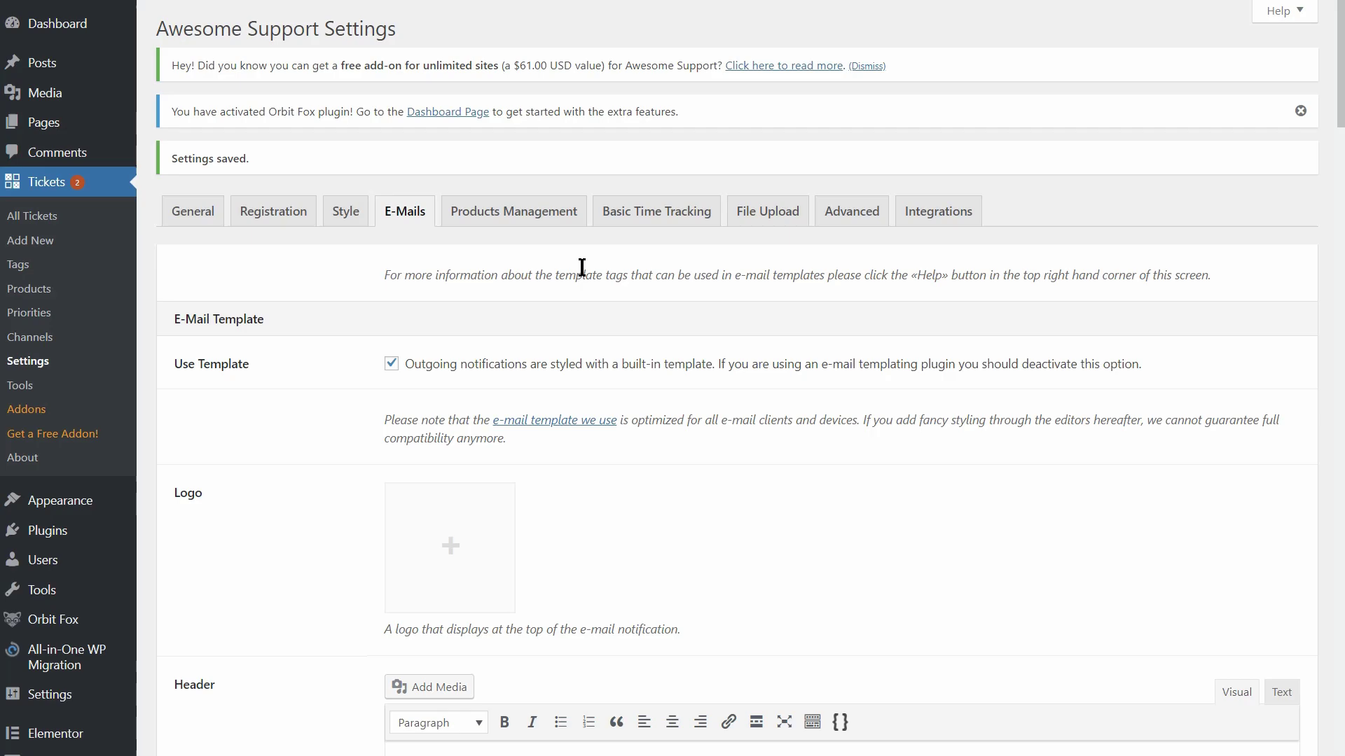
- Keep Multiple Products enabled in Products Management and save
left_click(525, 214)
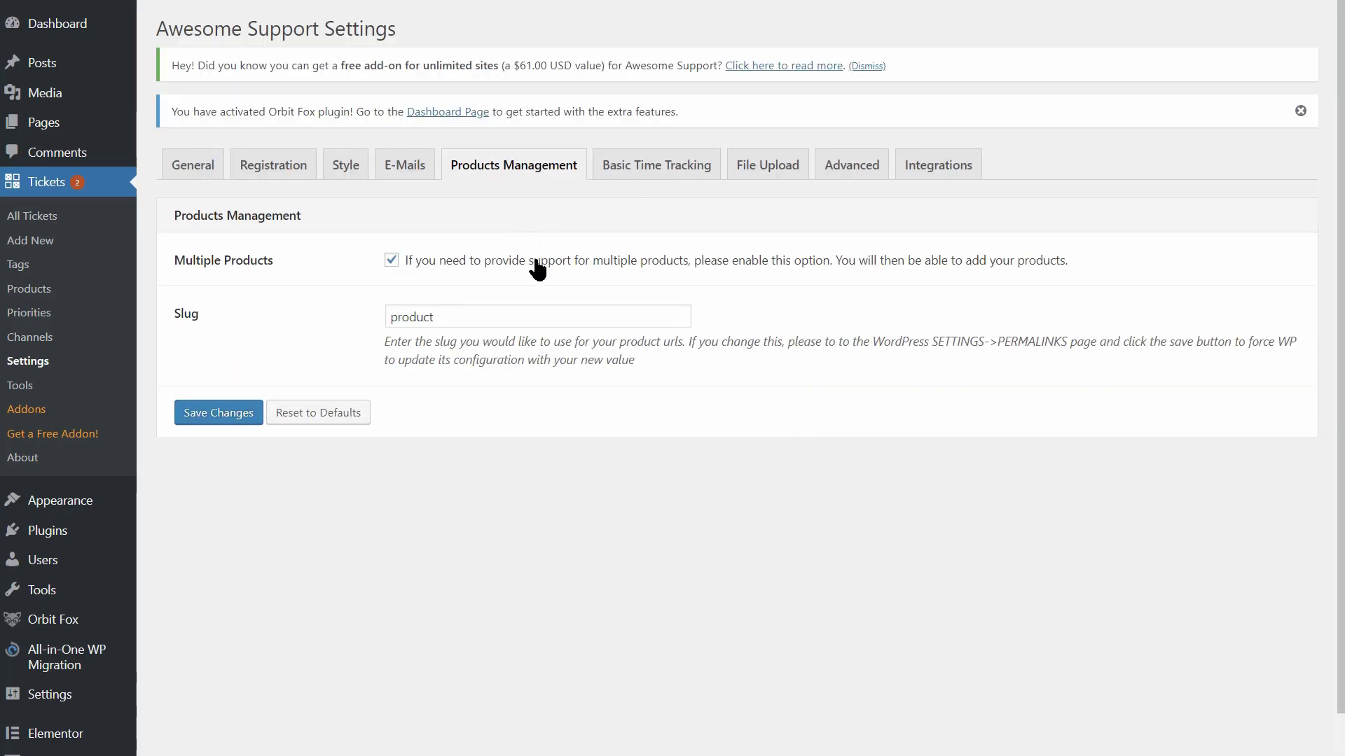
left_click(391, 262)
left_click(391, 261)
left_click(232, 415)
- Add a helpdesk product named 'product name' under Tickets > Products
left_click(44, 290)
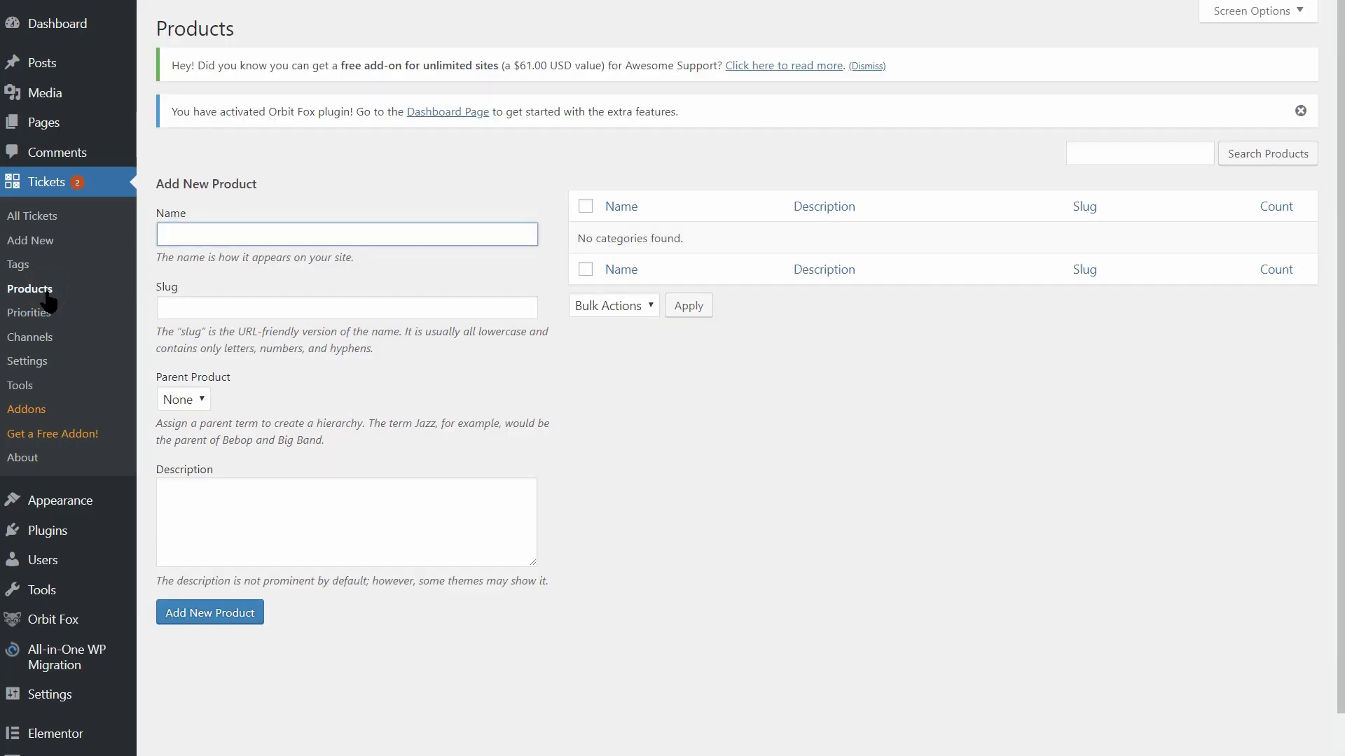
left_click(216, 233)
type("roduct name")
left_click(220, 622)
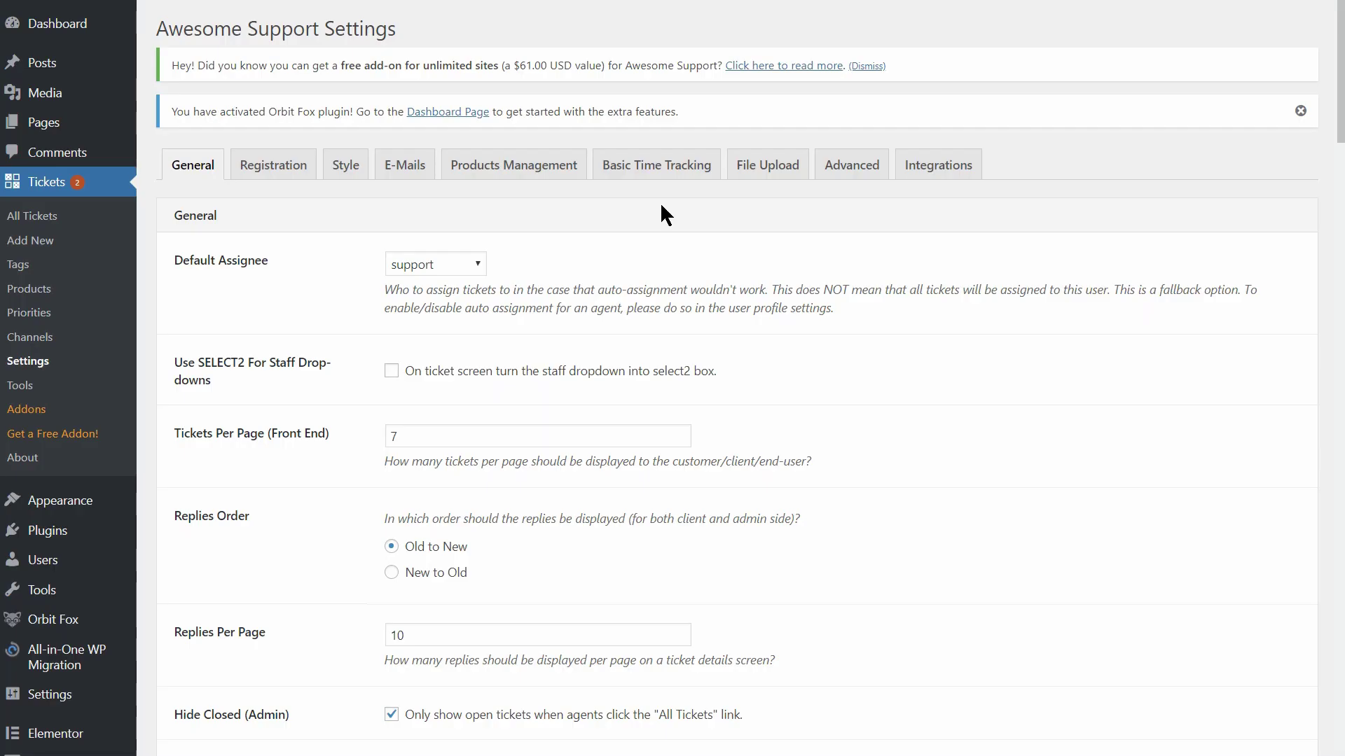
- Enable Basic Time Tracking fields, agent time entry and final-time recalculation
left_click(662, 171)
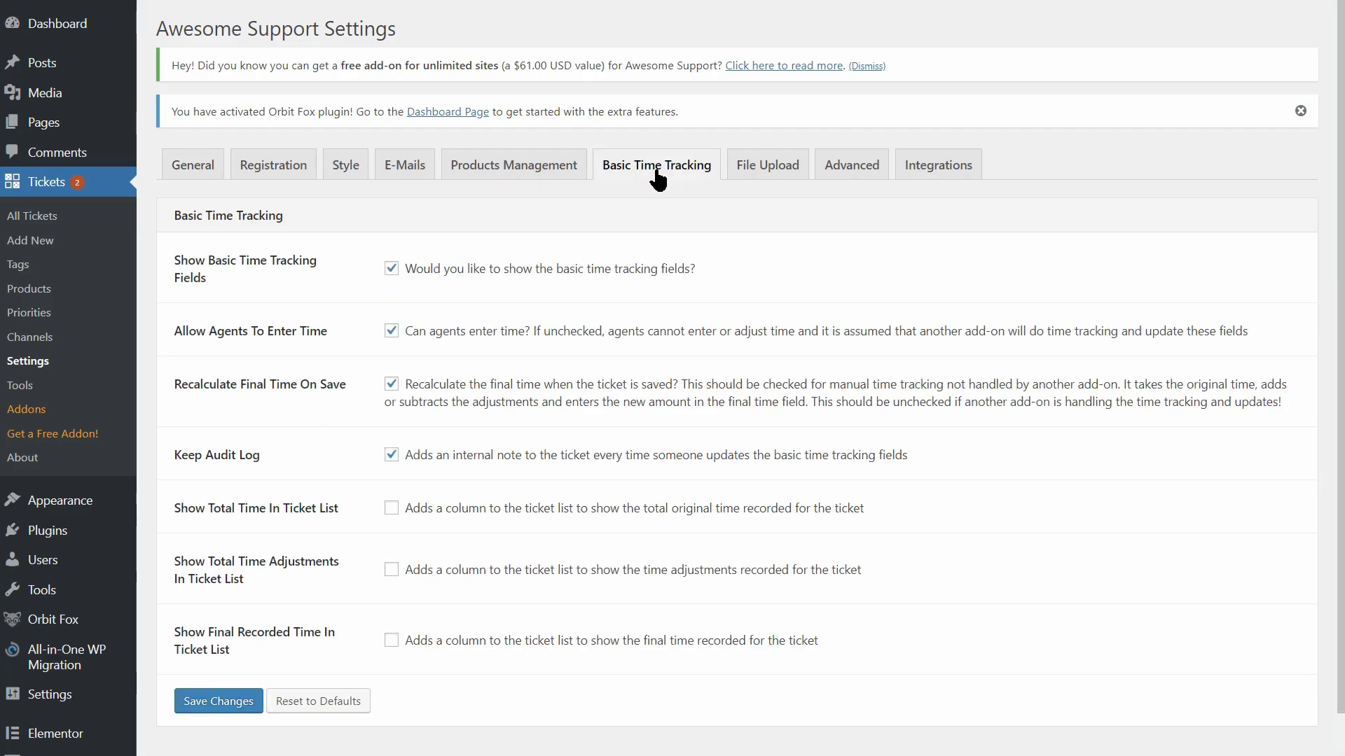
left_click(391, 269)
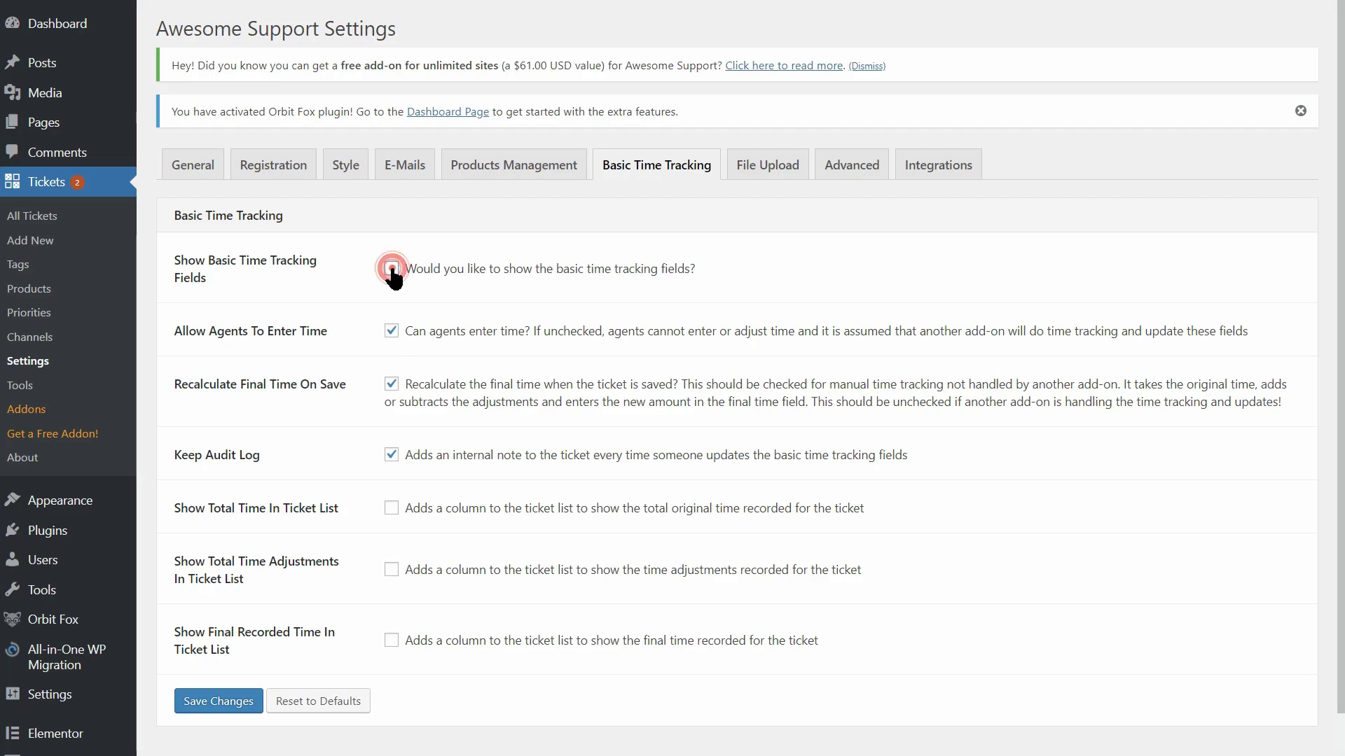
left_click(391, 269)
left_click(391, 331)
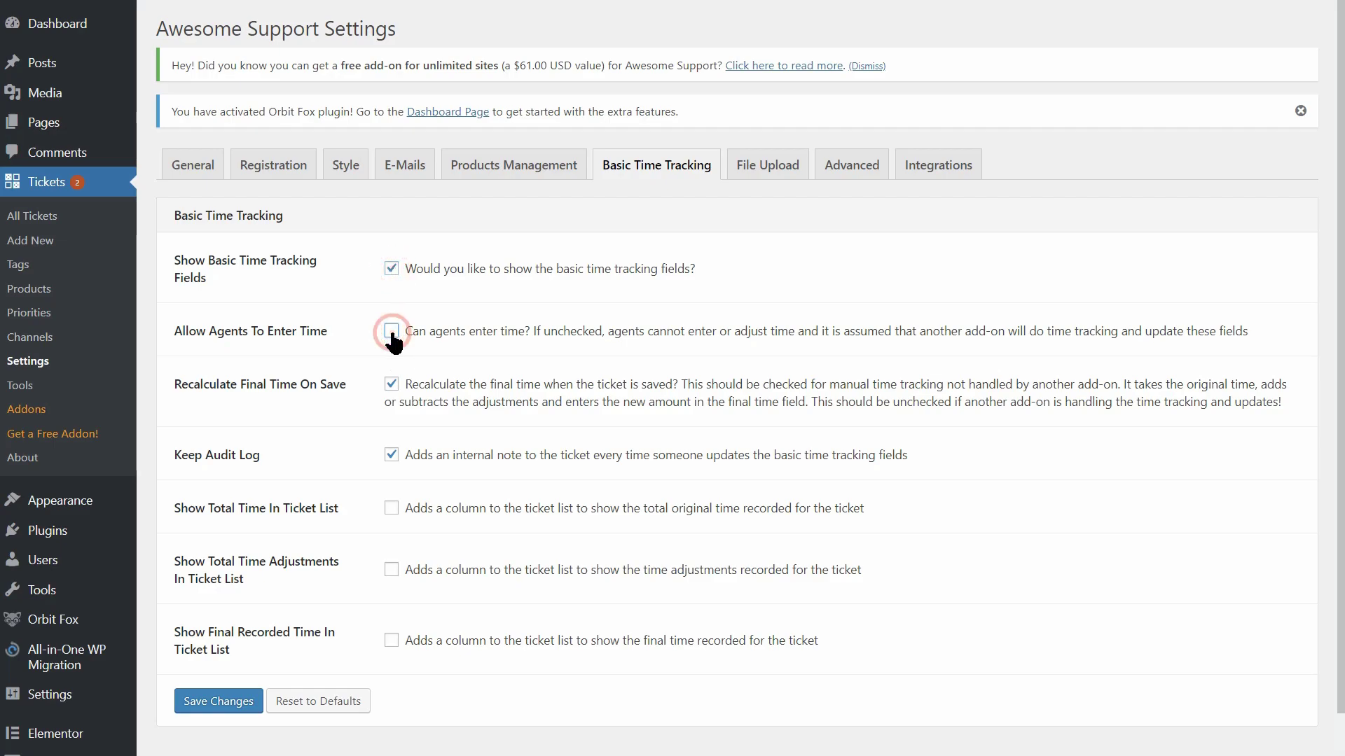
left_click(392, 384)
left_click(391, 384)
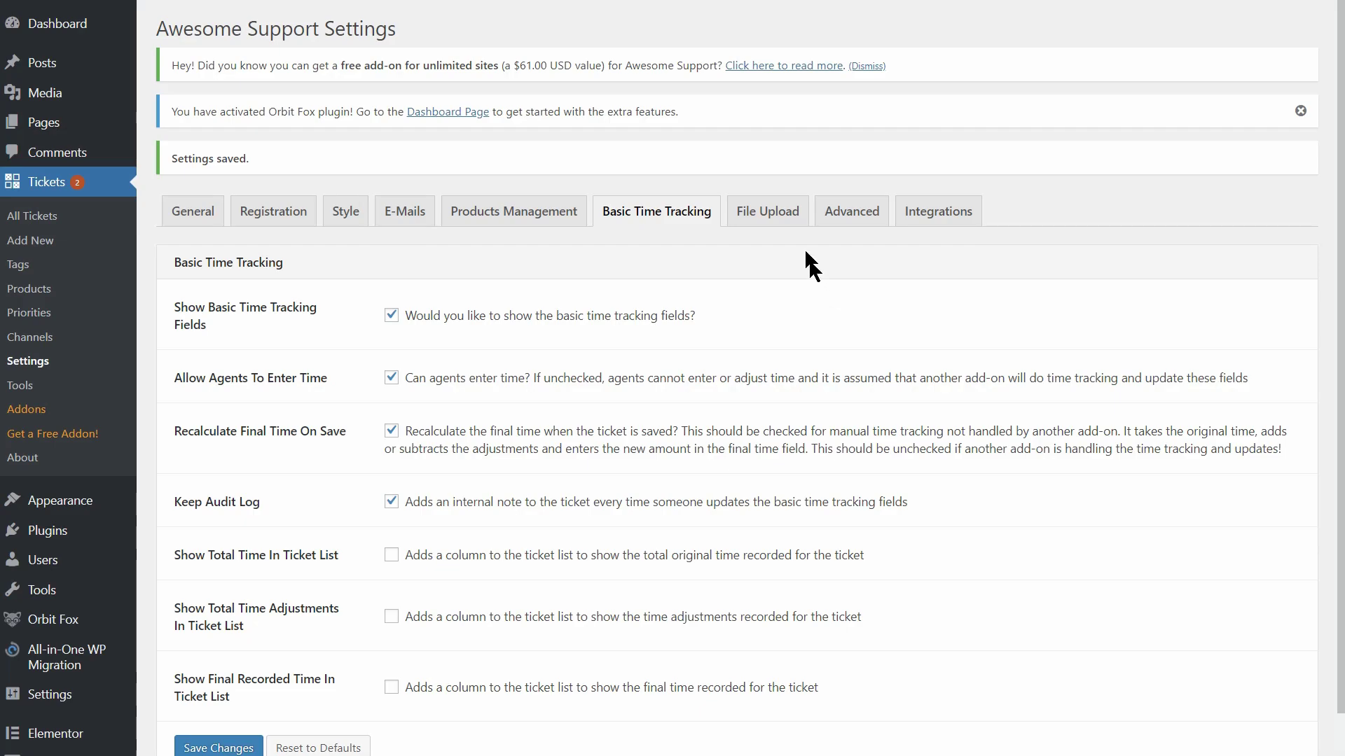
left_click(775, 213)
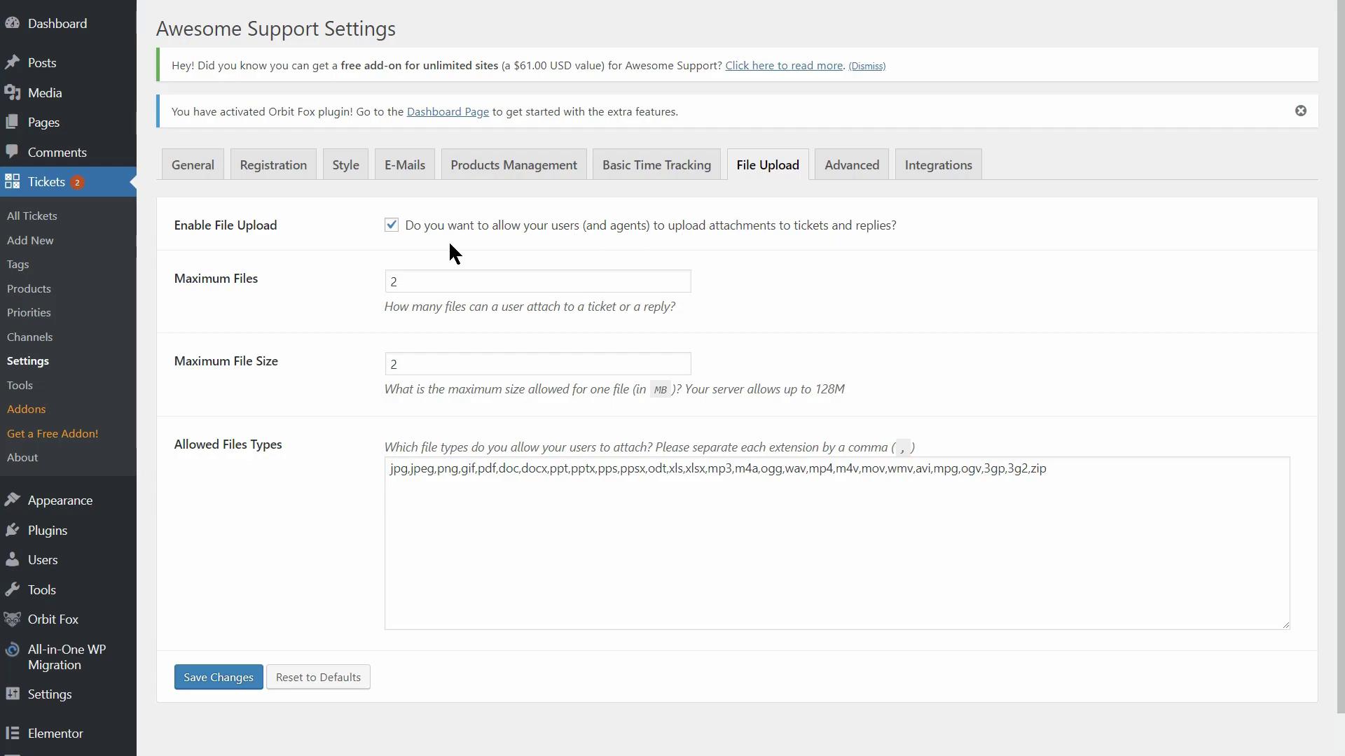
- Keep file uploads enabled, allowing 2 files of up to 2 MB
left_click(391, 225)
left_click(391, 225)
double_click(393, 282)
key("BackSpace")
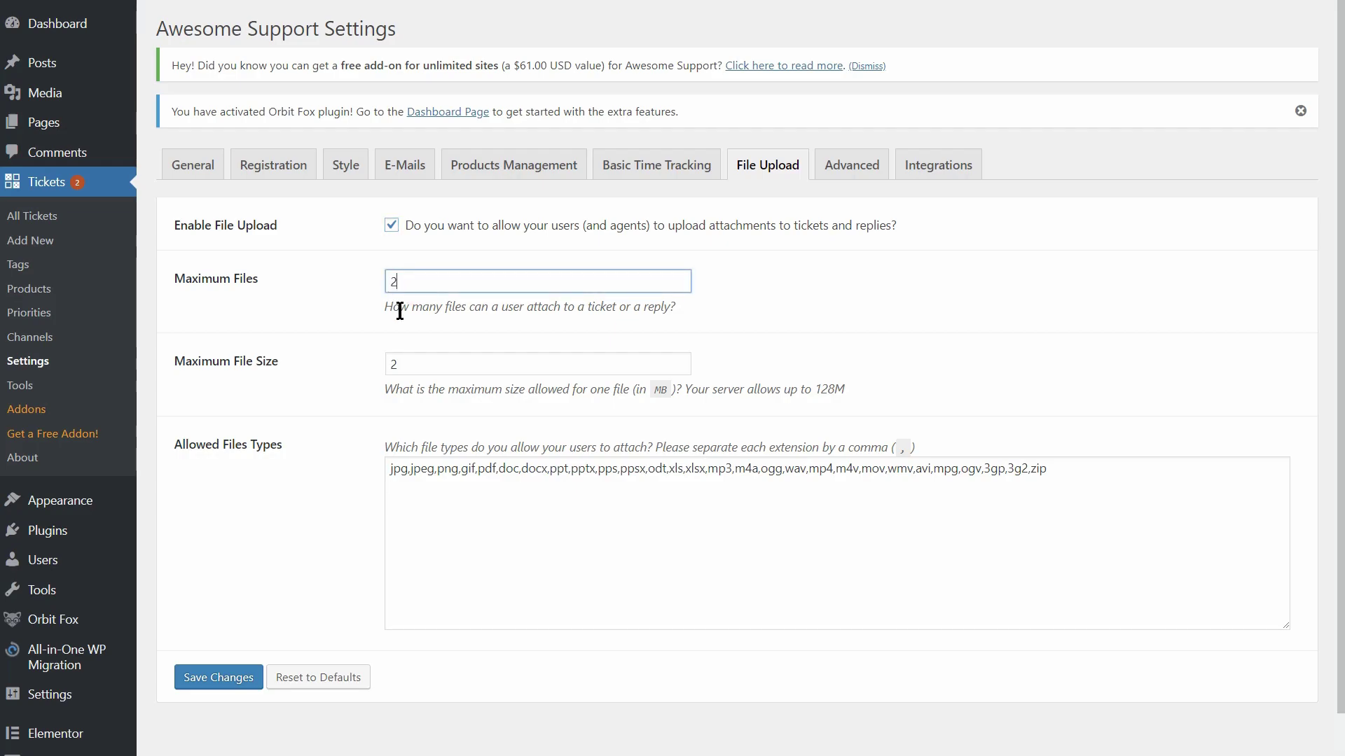
left_click(402, 364)
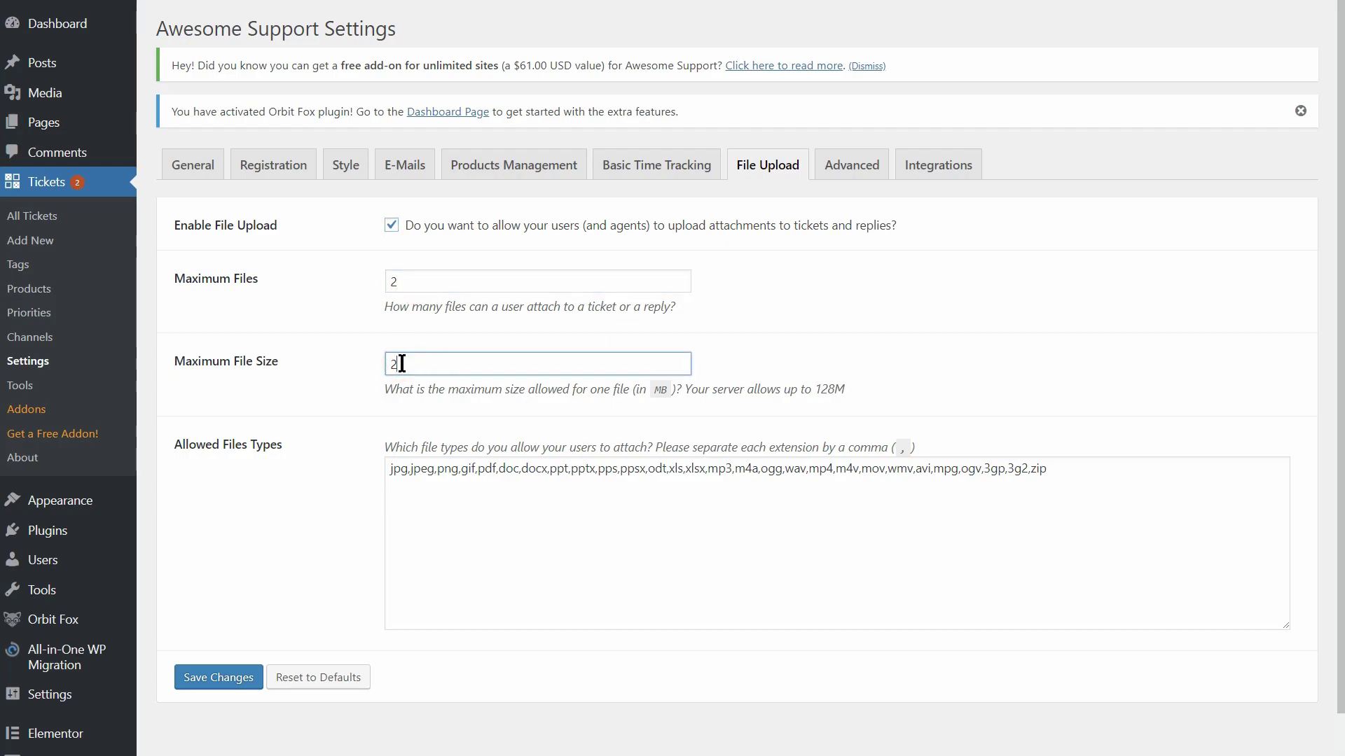
- Trim Allowed File Types to jpg, jpeg, png, gif, pdf, doc, docx and save
left_click(479, 489)
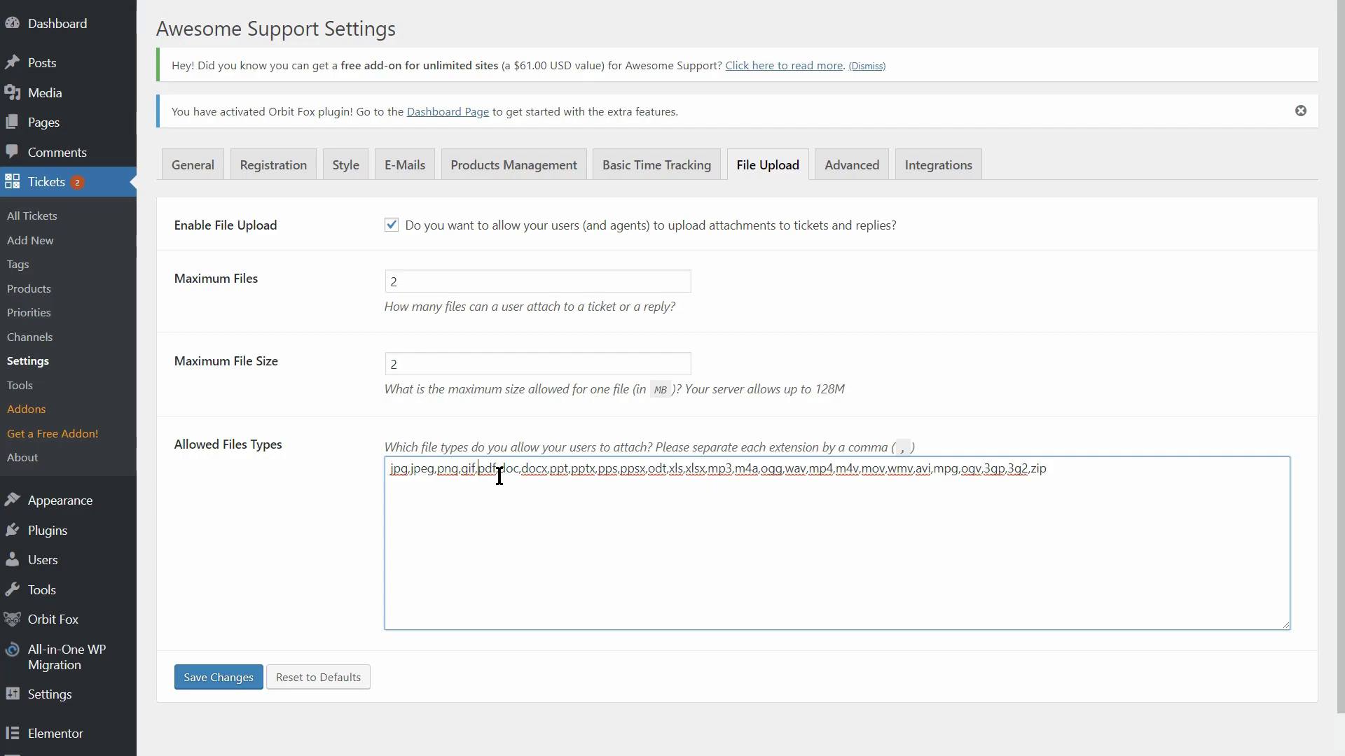
left_click_drag(519, 473, 981, 483)
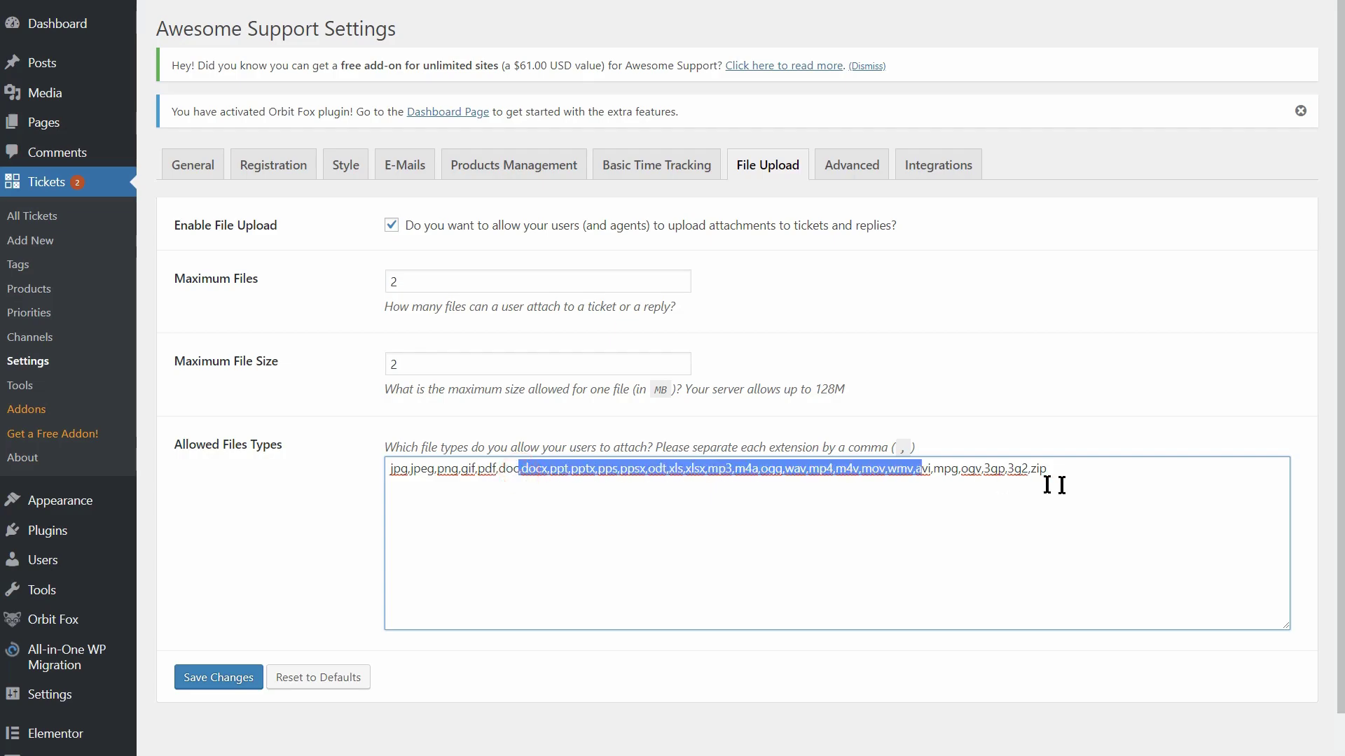
left_click_drag(772, 484, 724, 484)
left_click(596, 481)
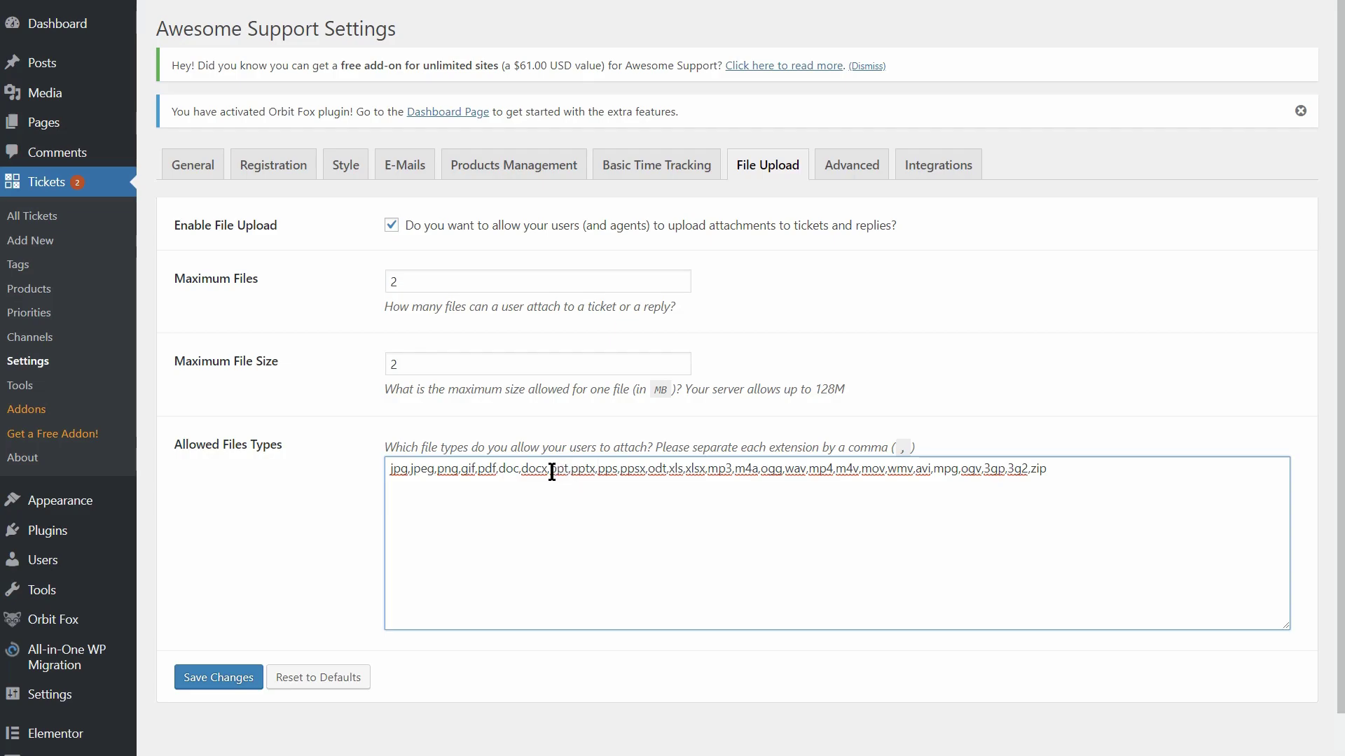
left_click_drag(551, 472, 1069, 466)
key("BackSpace")
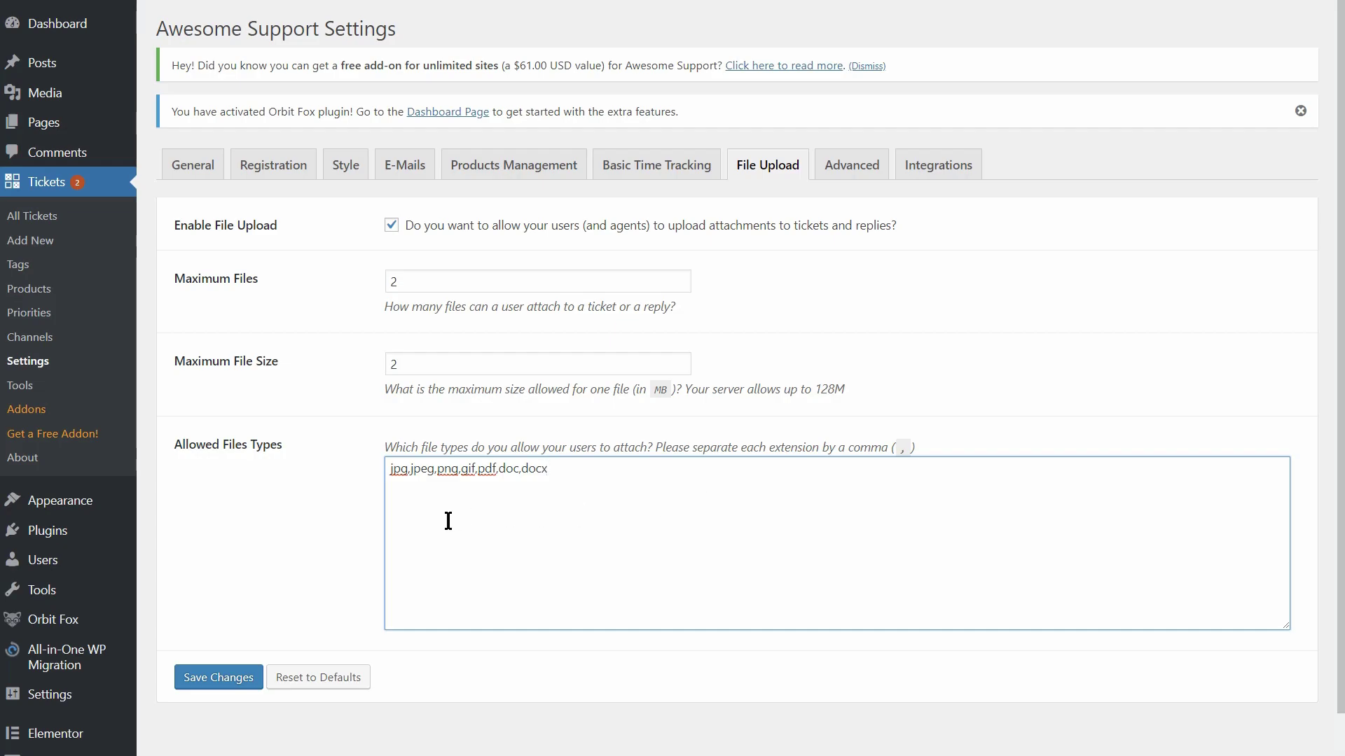
left_click(231, 683)
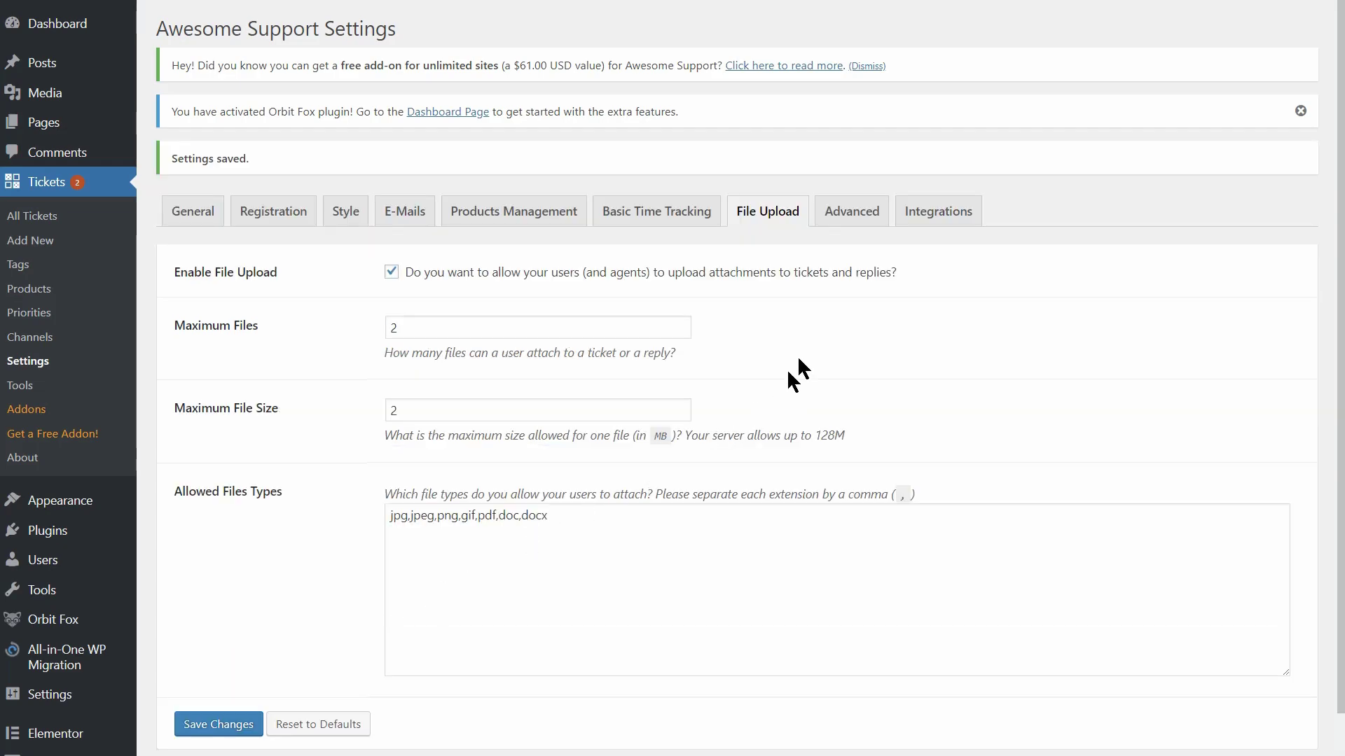
left_click(851, 214)
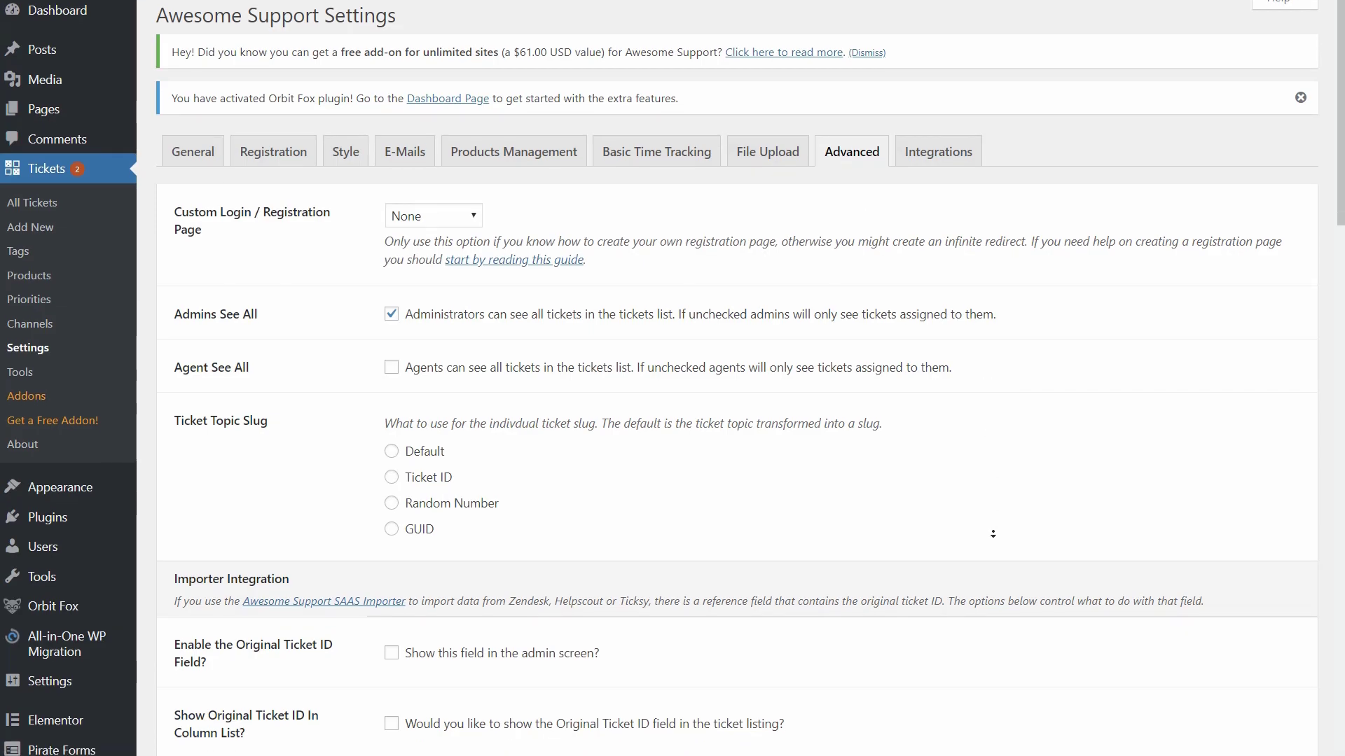
- Browse the Advanced and Integrations settings, then go to the Get a Free Addon page
scroll(986, 400, "down", 10)
left_click(988, 569)
middle_click(988, 570)
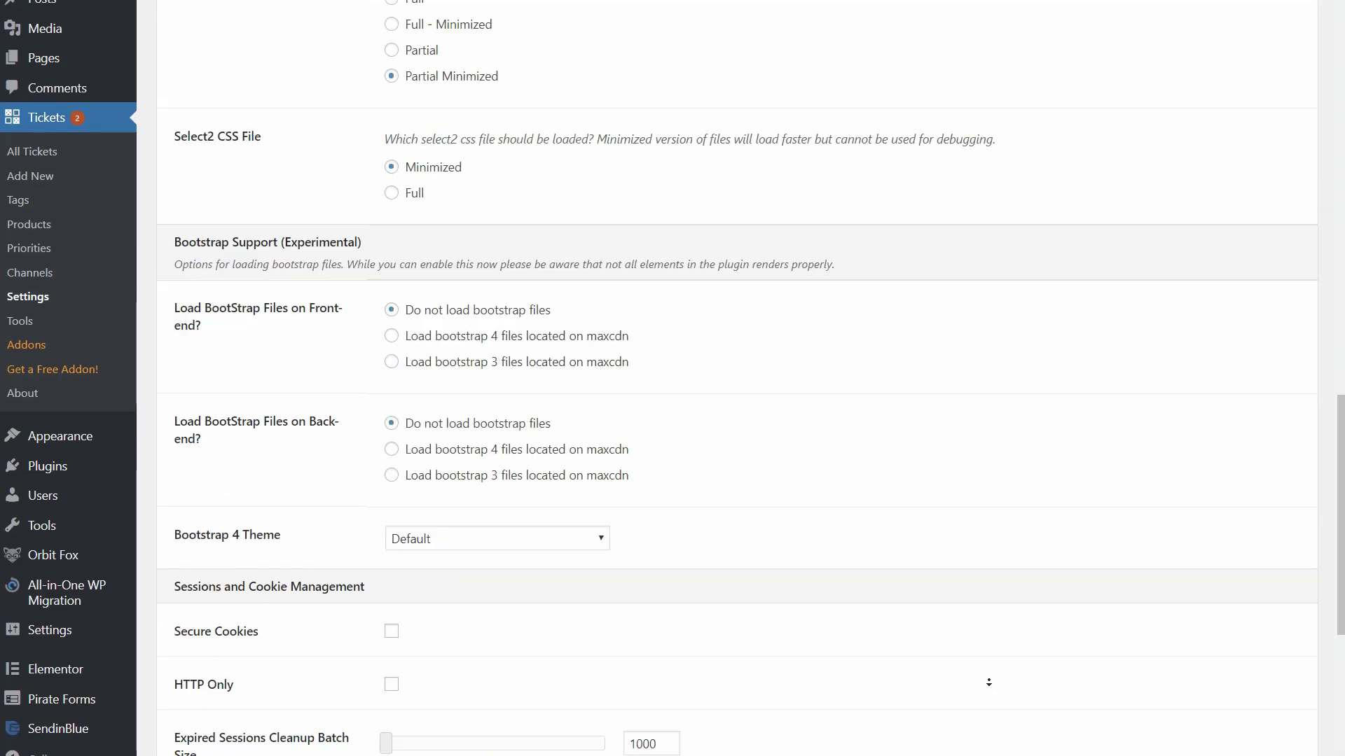
left_click(988, 681)
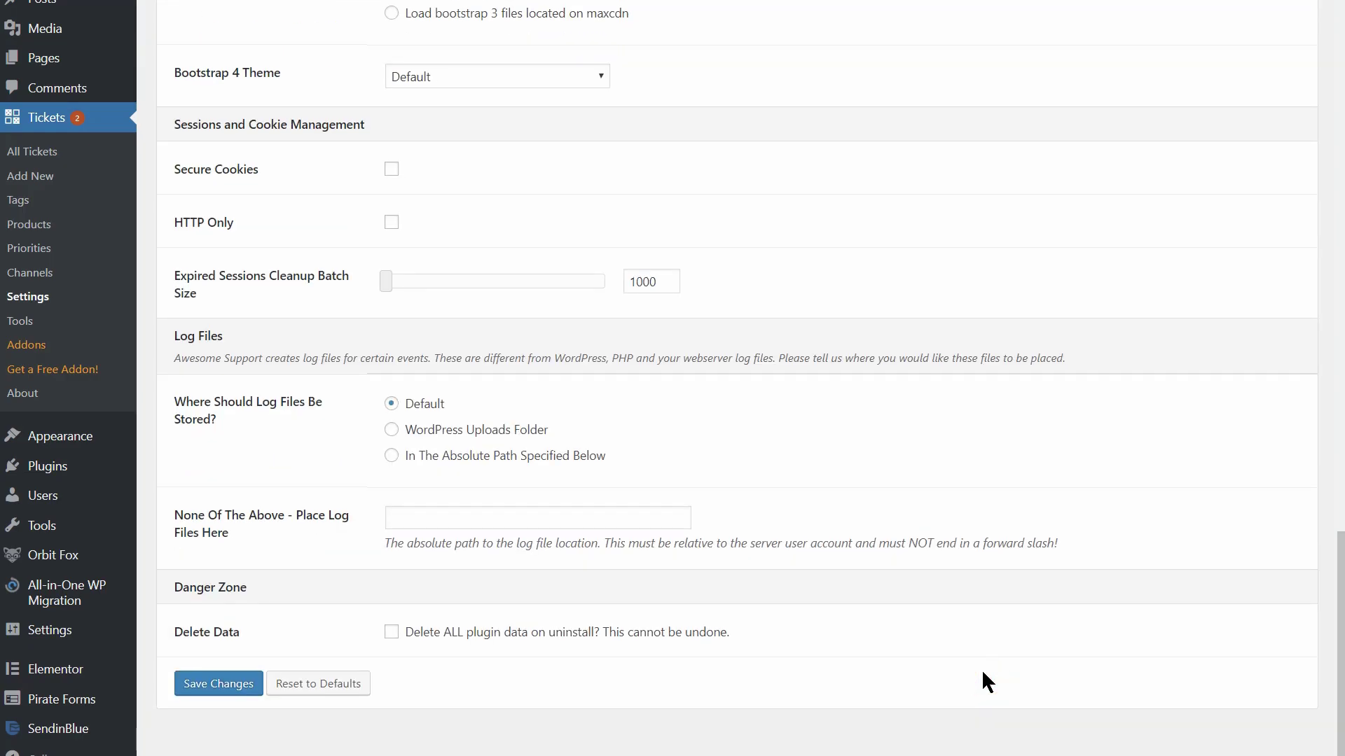
scroll(981, 669, "up", 20)
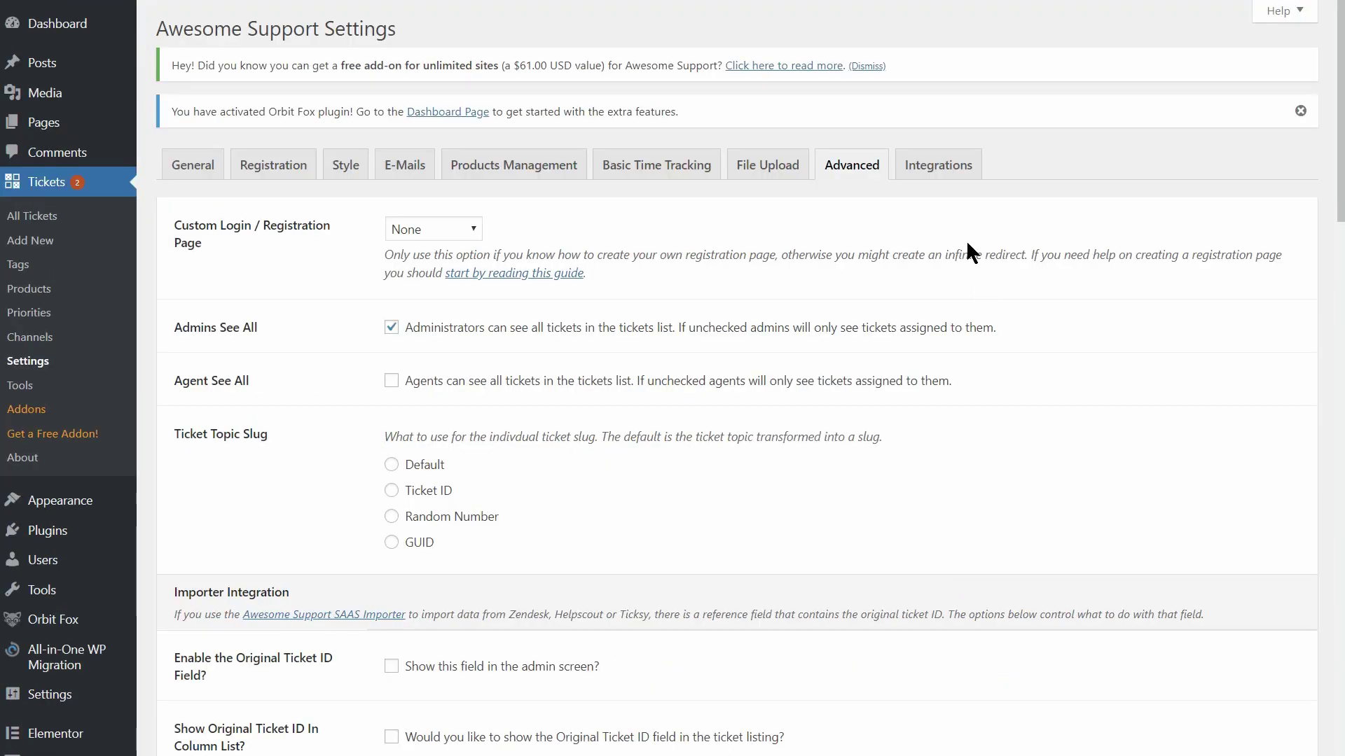
left_click(942, 170)
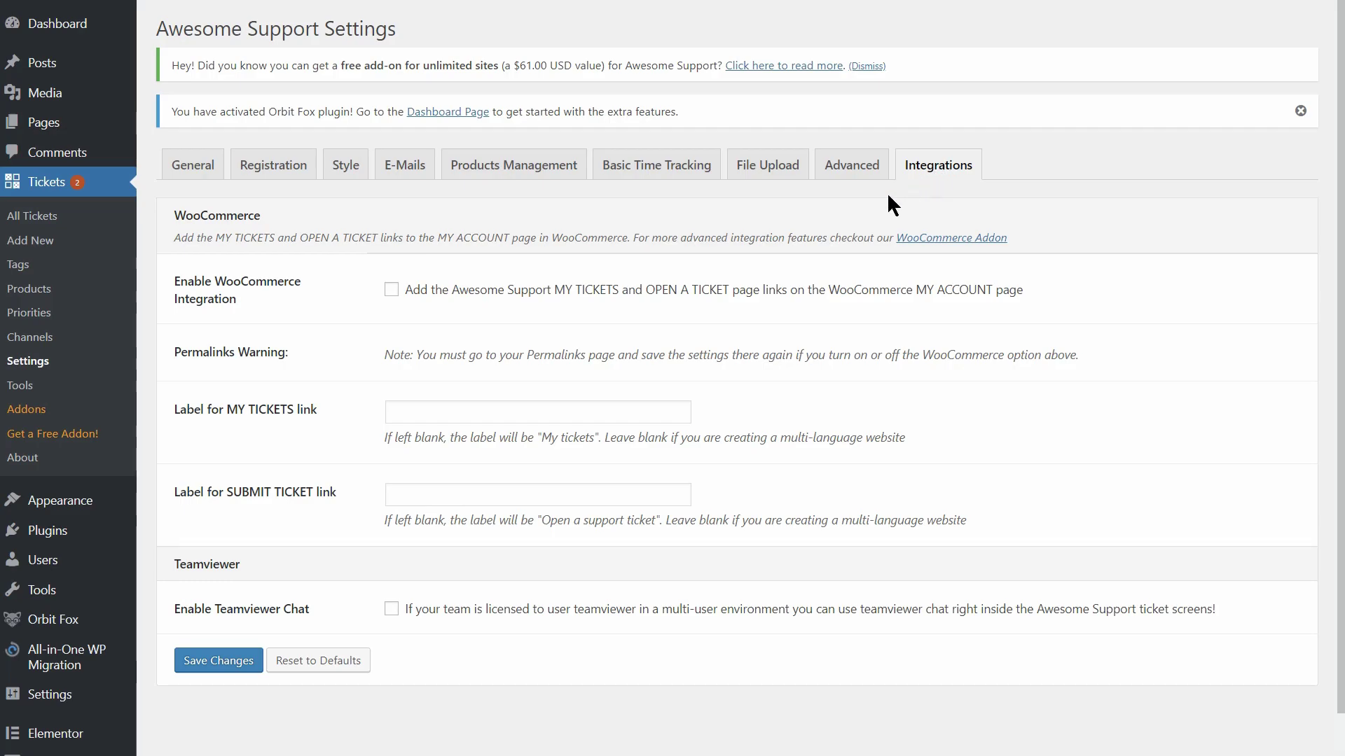
left_click(85, 434)
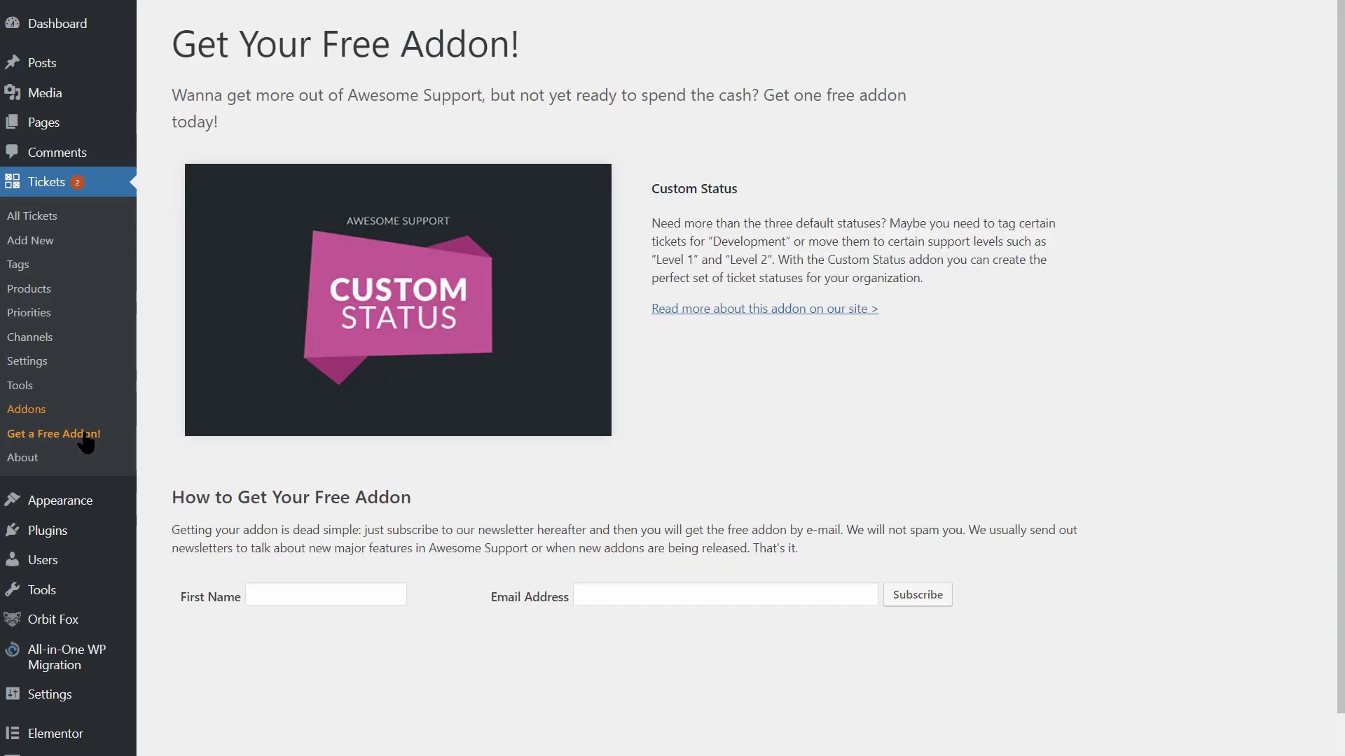
- Browse the Awesome Support Addons catalogue down past the Standard, Professional and Enterprise bundles
left_click(26, 409)
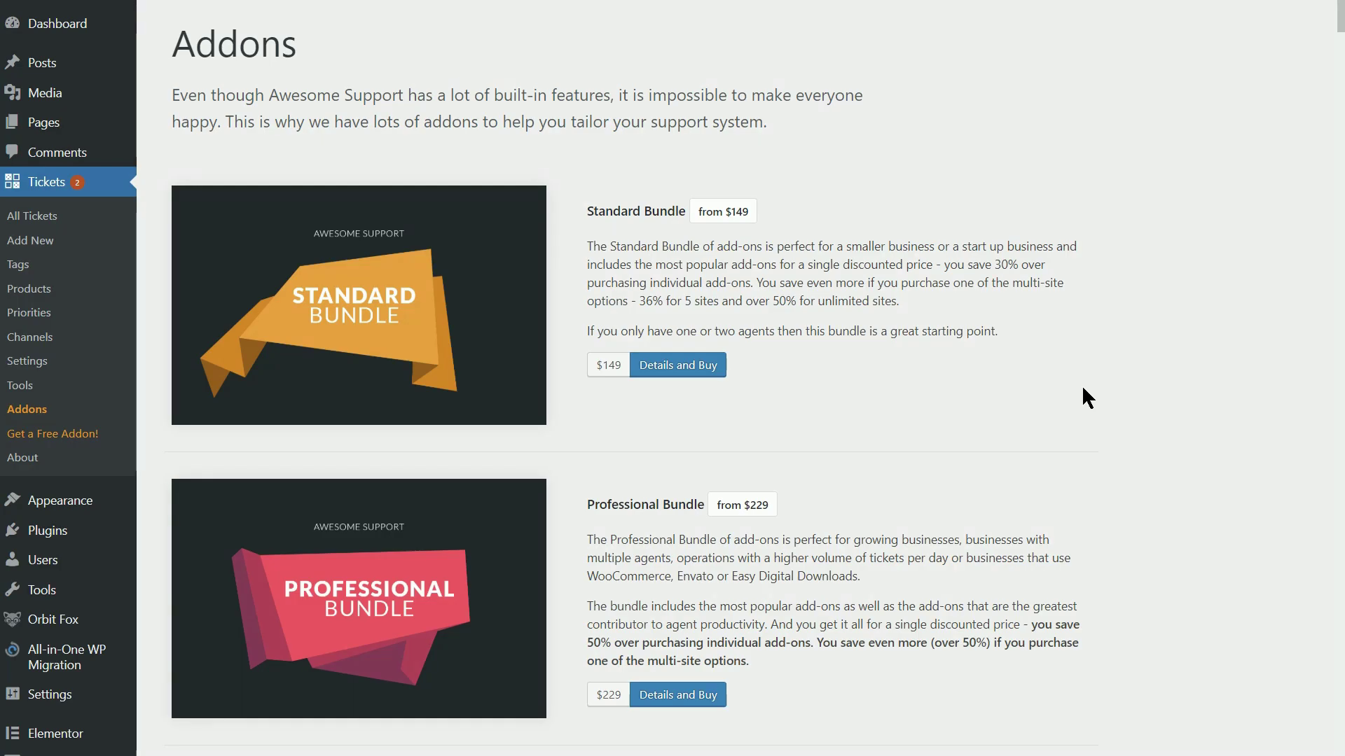
middle_click(1083, 389)
left_click(1109, 455)
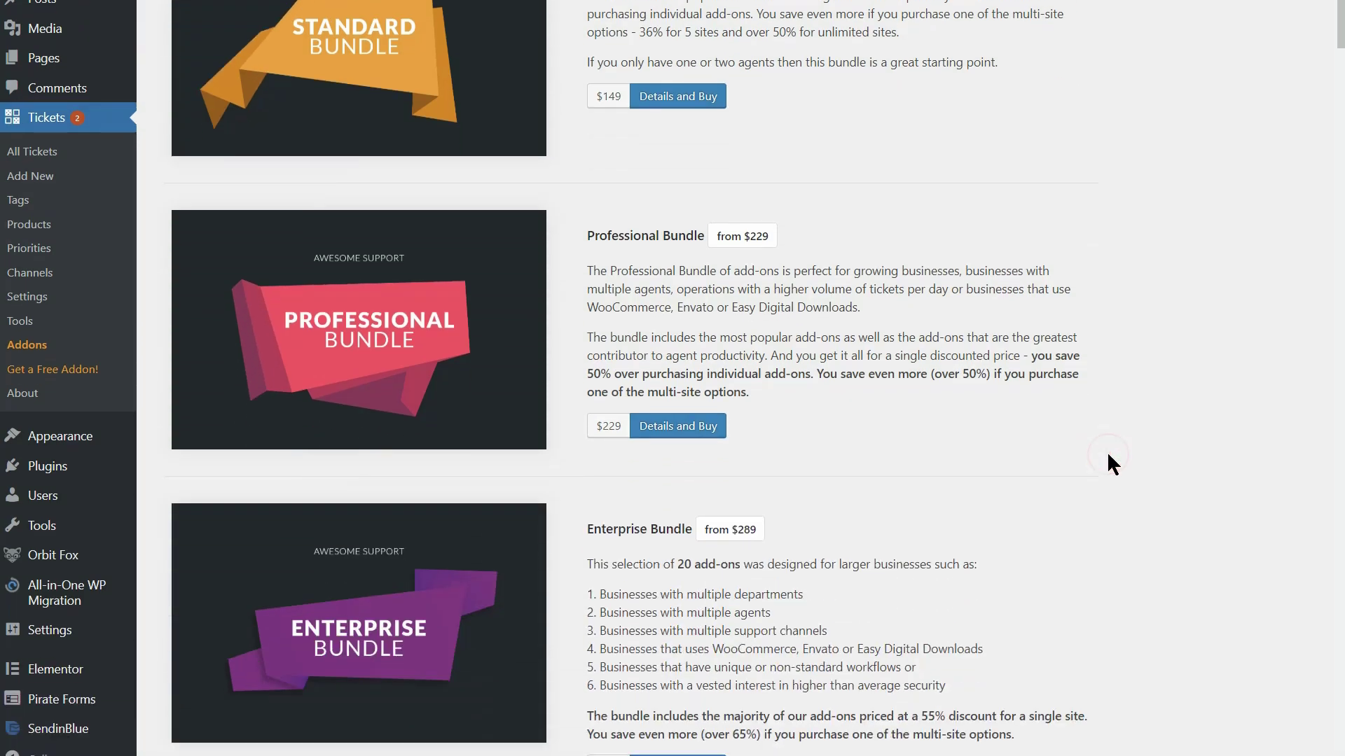
middle_click(1109, 456)
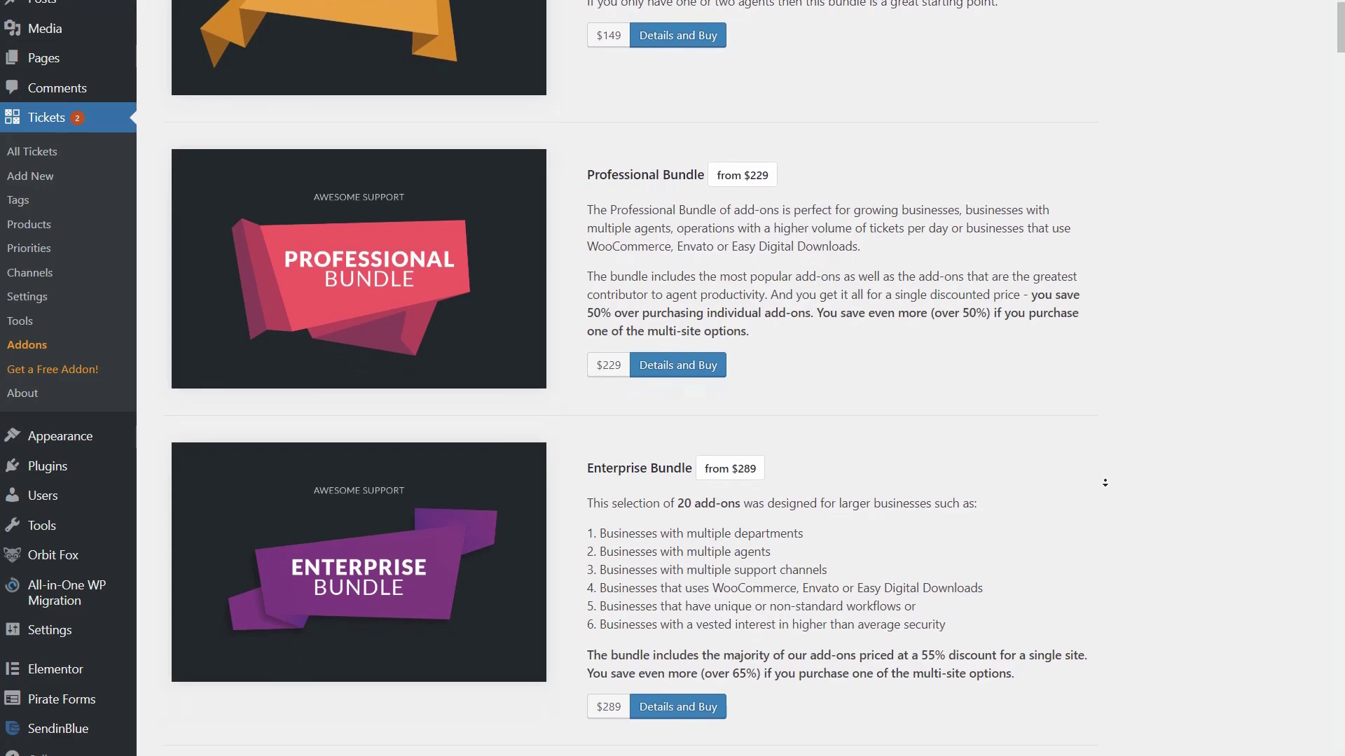